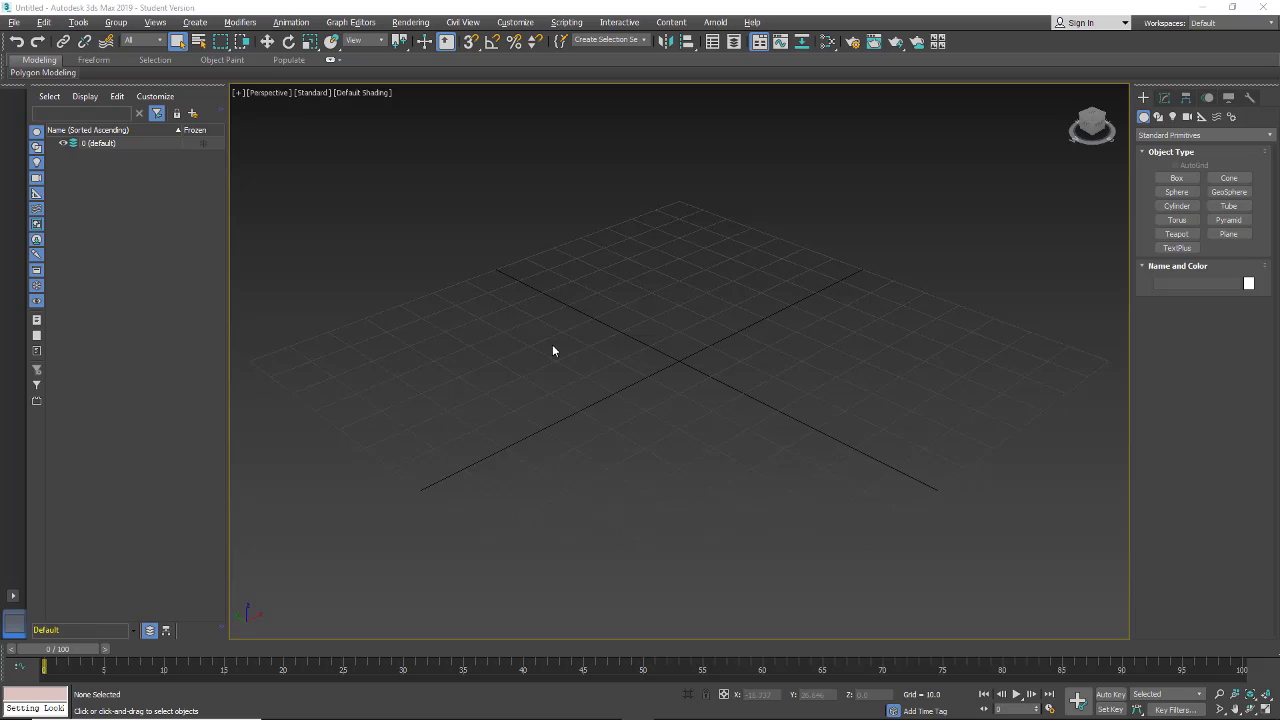
Create a sphere with a radius of 8 centred at the world origin
{"action": "left_click", "coordinate": [1176, 192]}
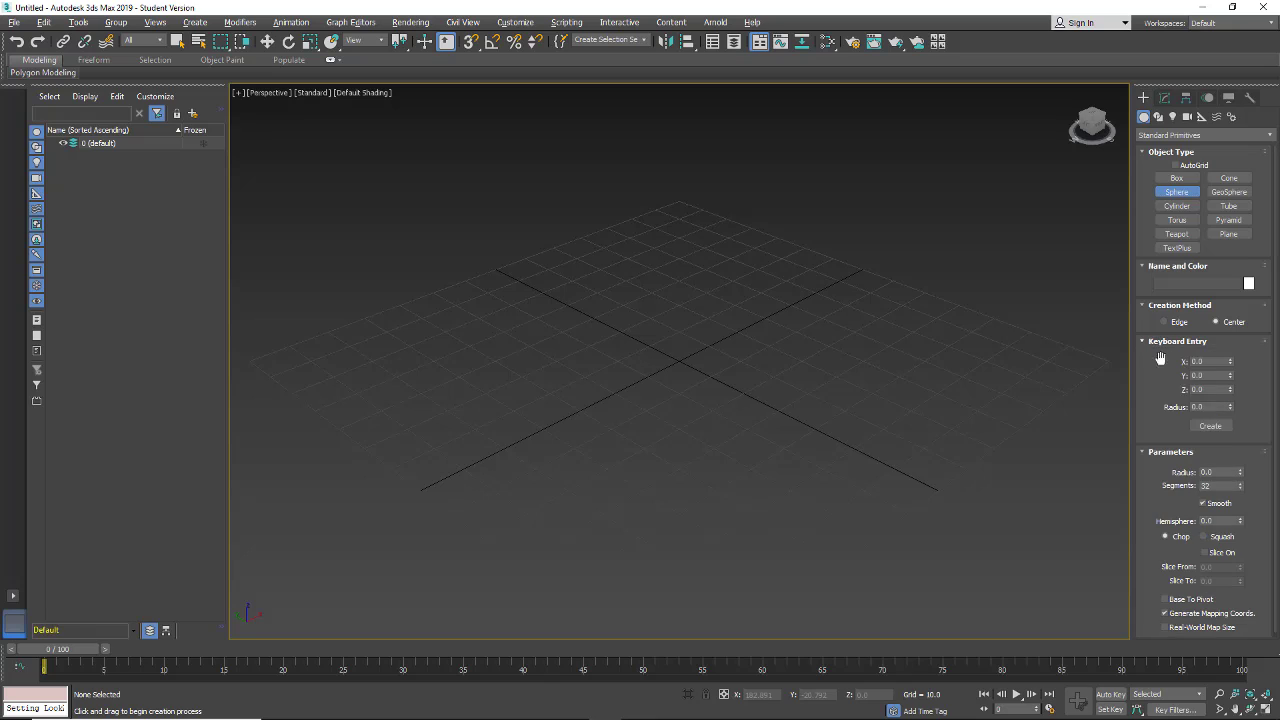
{"action": "left_click", "coordinate": [1200, 407]}
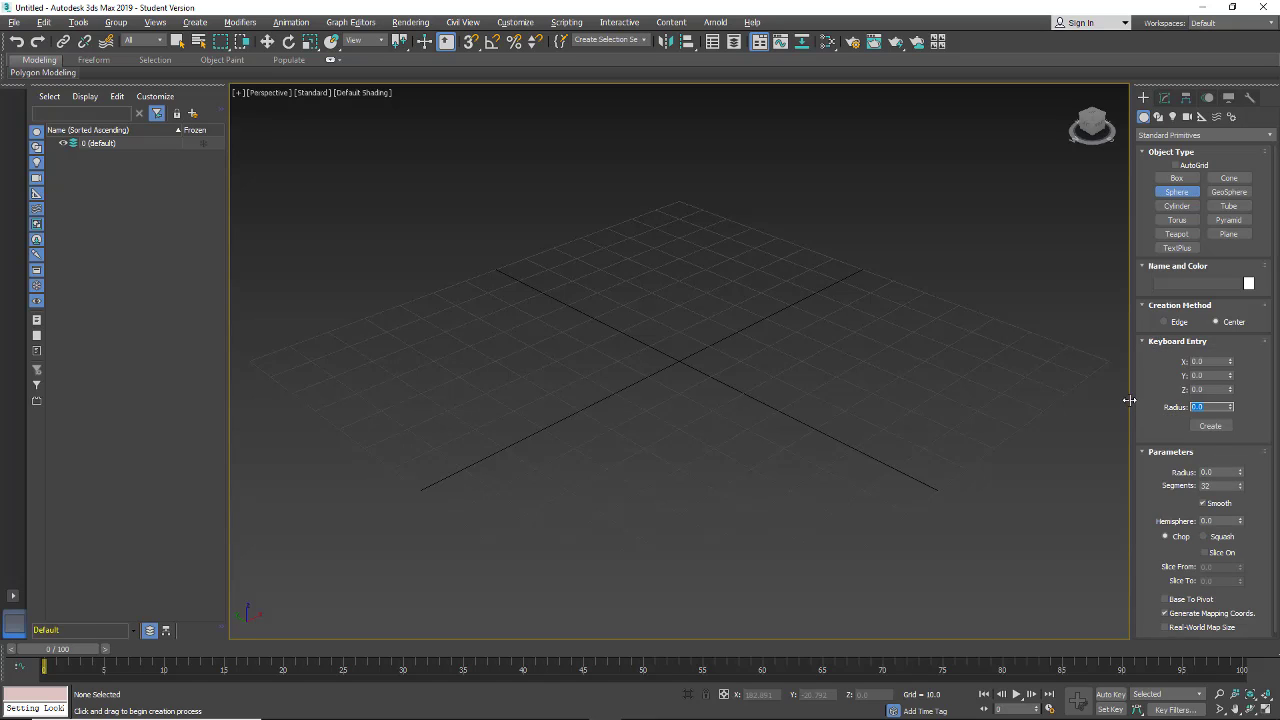
{"action": "key", "text": "Return"}
{"action": "left_click", "coordinate": [1208, 427]}
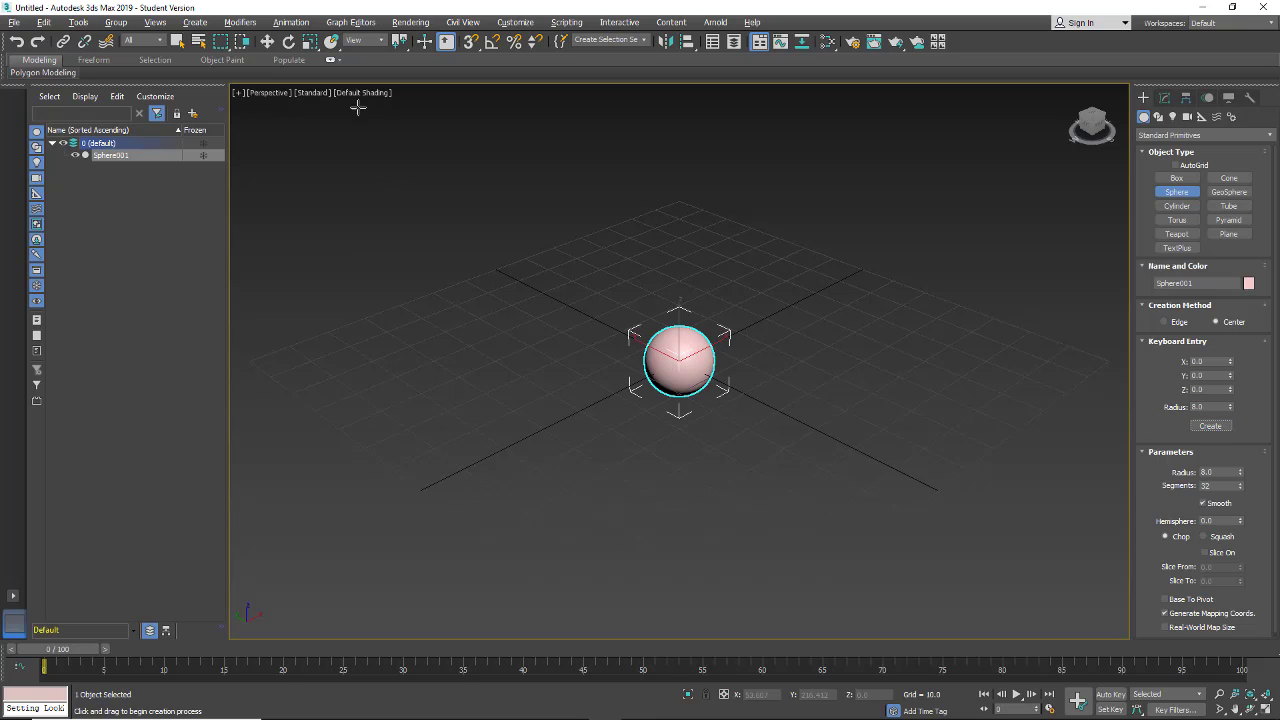
Switch the viewport to the Front view and move the sphere up about 8.2 units so it rests on the ground line
{"action": "left_click", "coordinate": [285, 96]}
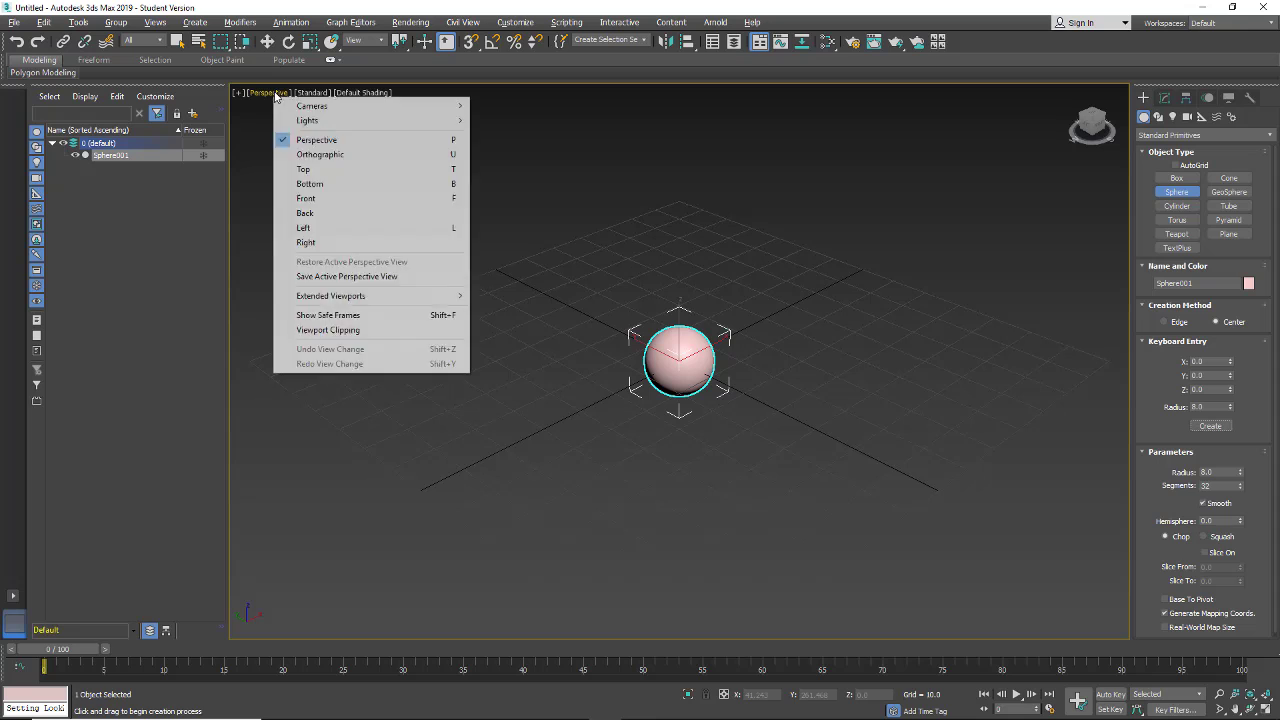
{"action": "left_click", "coordinate": [310, 198]}
{"action": "scroll", "coordinate": [623, 340], "scroll_direction": "up", "scroll_amount": 6}
{"action": "middle_click_drag", "start_coordinate": [623, 340], "coordinate": [480, 240]}
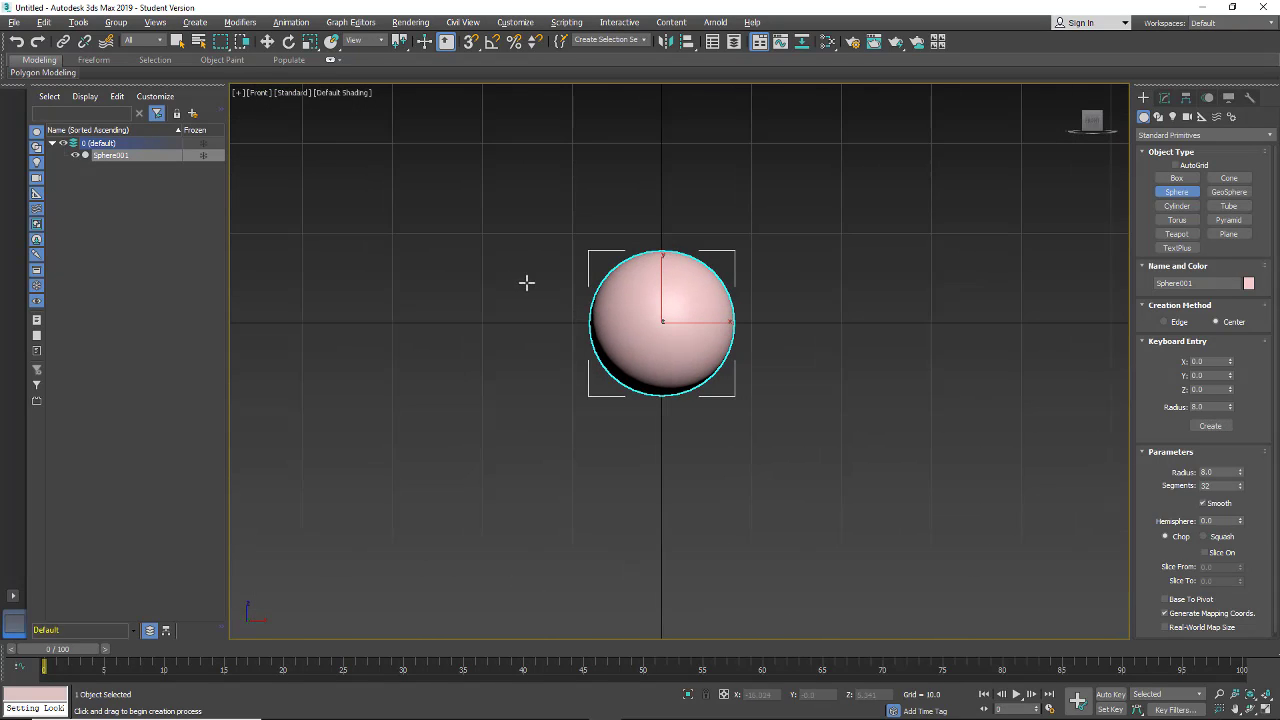
{"action": "scroll", "coordinate": [526, 283], "scroll_direction": "up", "scroll_amount": 2}
{"action": "middle_click_drag", "start_coordinate": [533, 327], "coordinate": [497, 309]}
{"action": "left_click", "coordinate": [267, 41]}
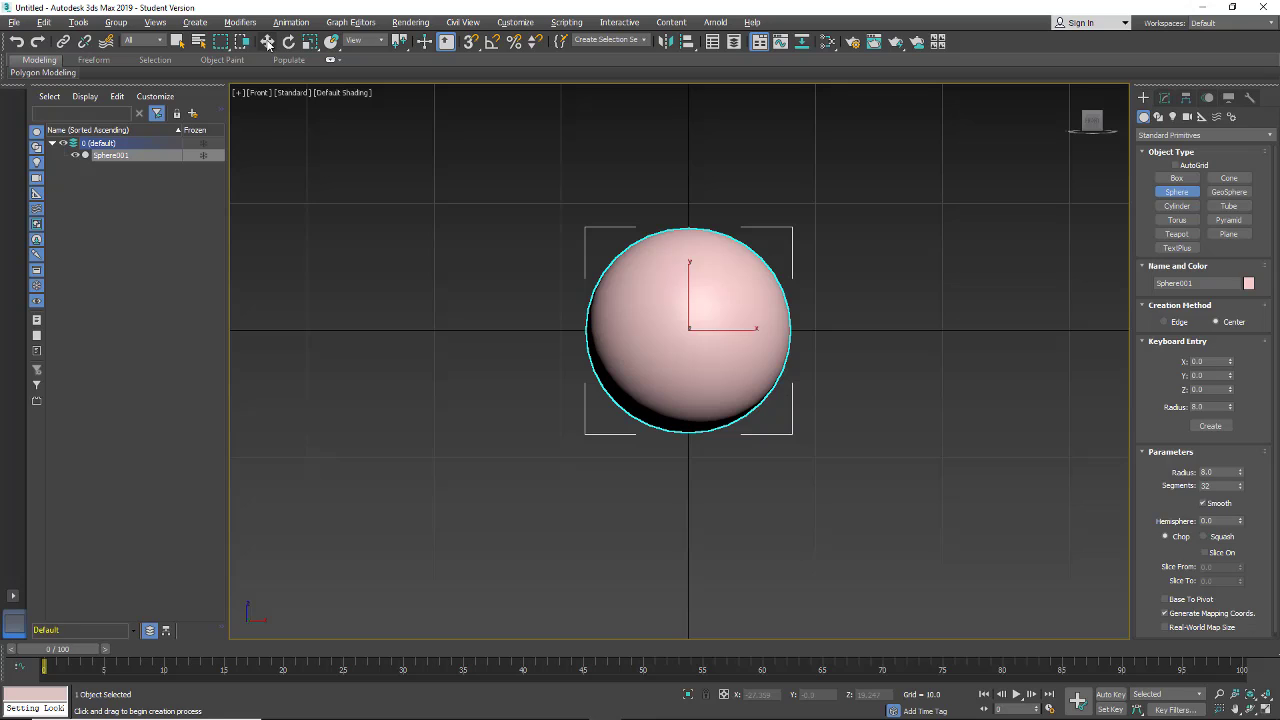
{"action": "left_click_drag", "start_coordinate": [688, 262], "coordinate": [686, 159]}
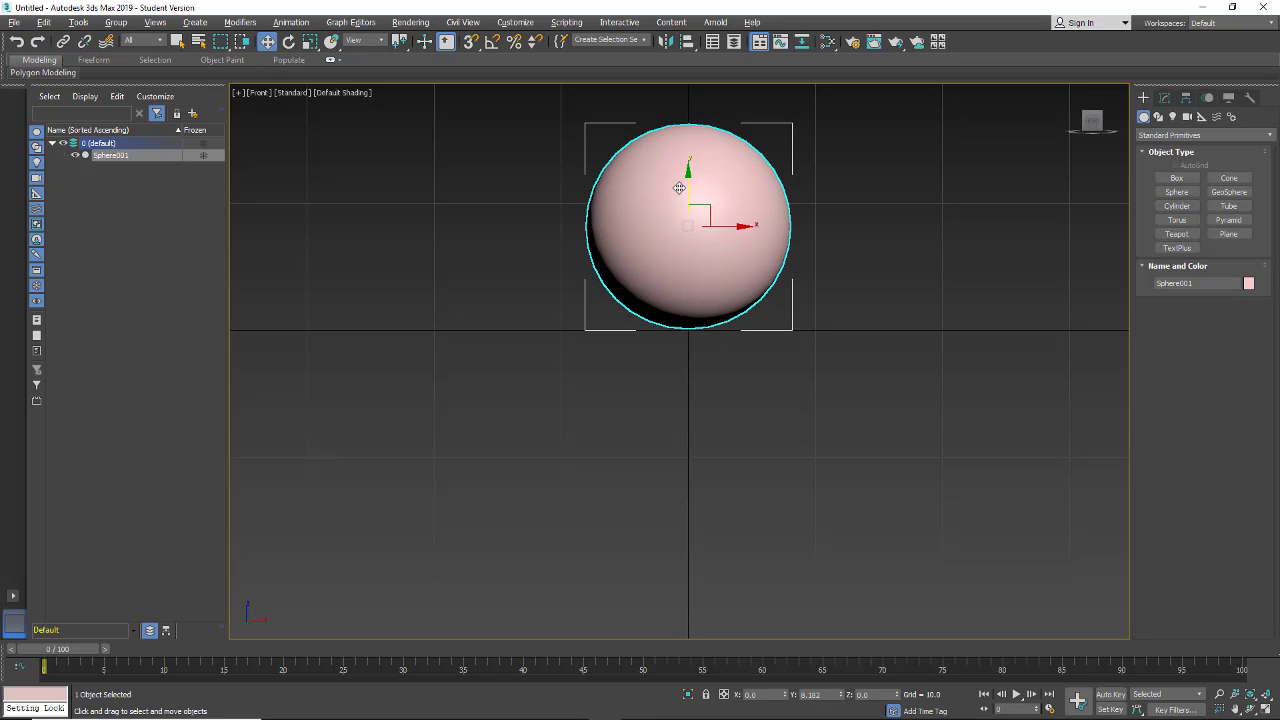
Apply Freeze Transform to the sphere at its raised position, accepting the added controller layer
{"action": "right_click", "coordinate": [690, 288]}
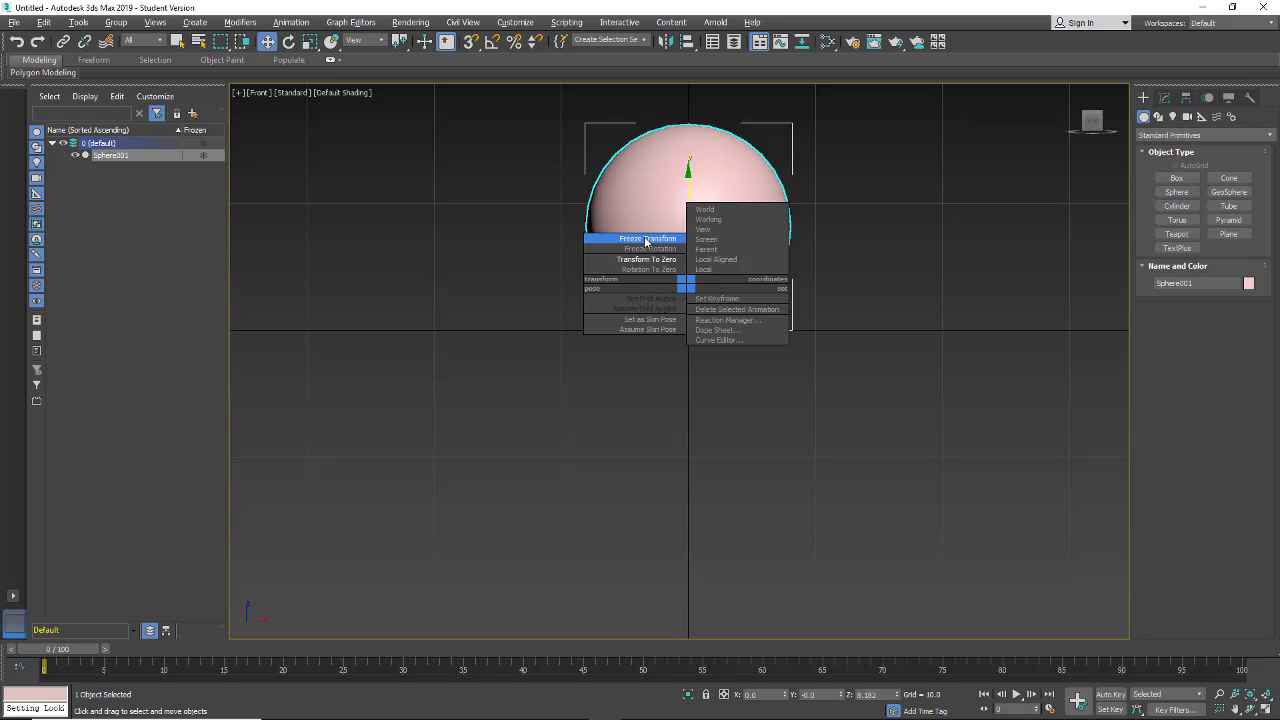
{"action": "left_click", "coordinate": [644, 242]}
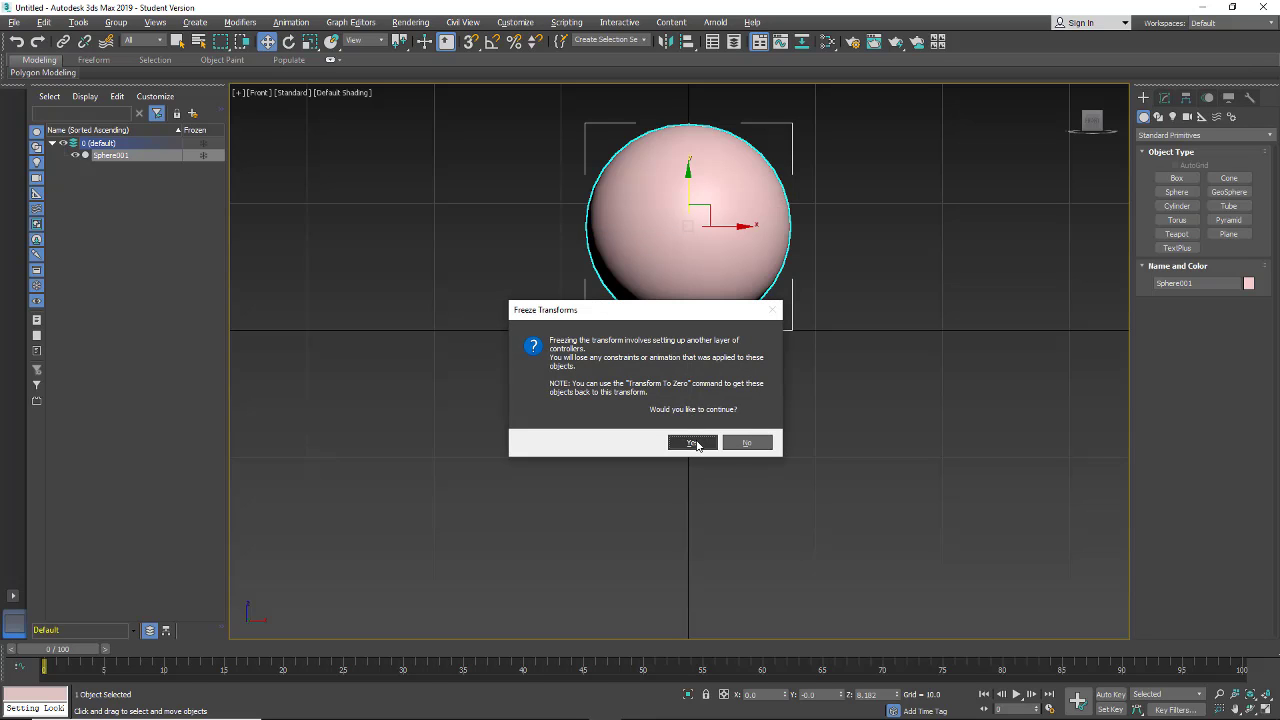
{"action": "left_click", "coordinate": [692, 443]}
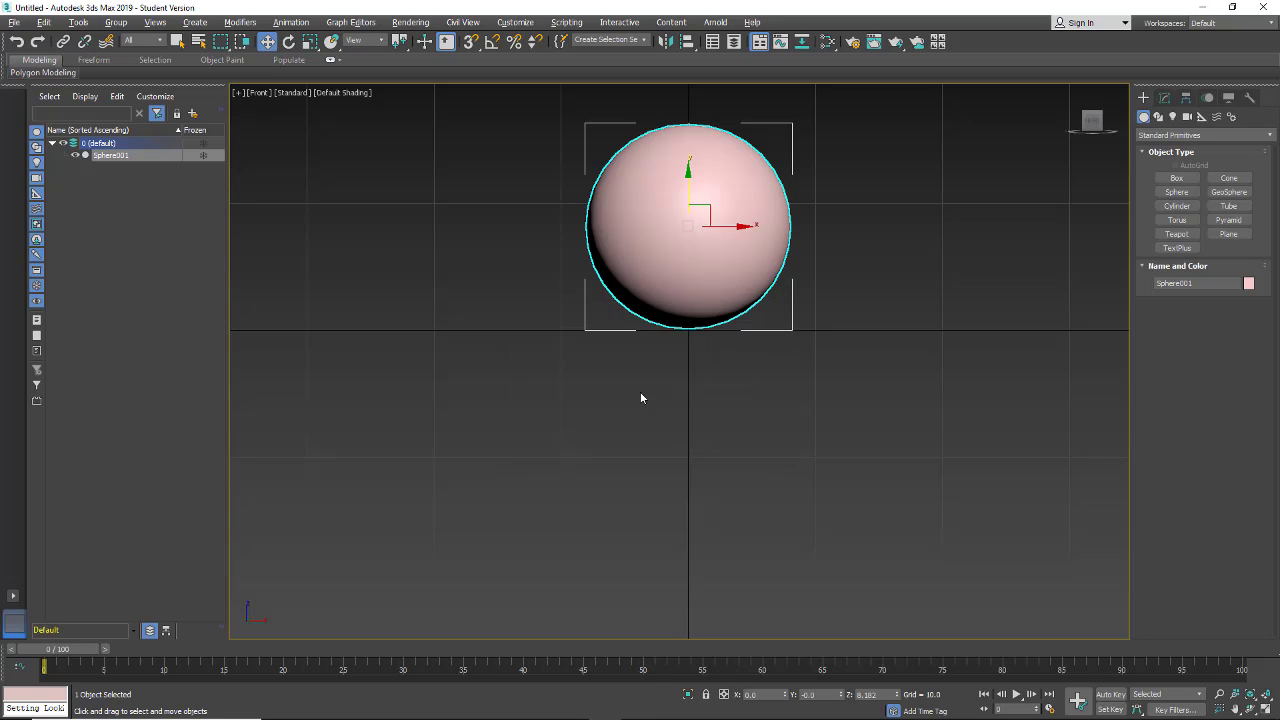
{"action": "right_click", "coordinate": [697, 276]}
{"action": "left_click", "coordinate": [662, 229]}
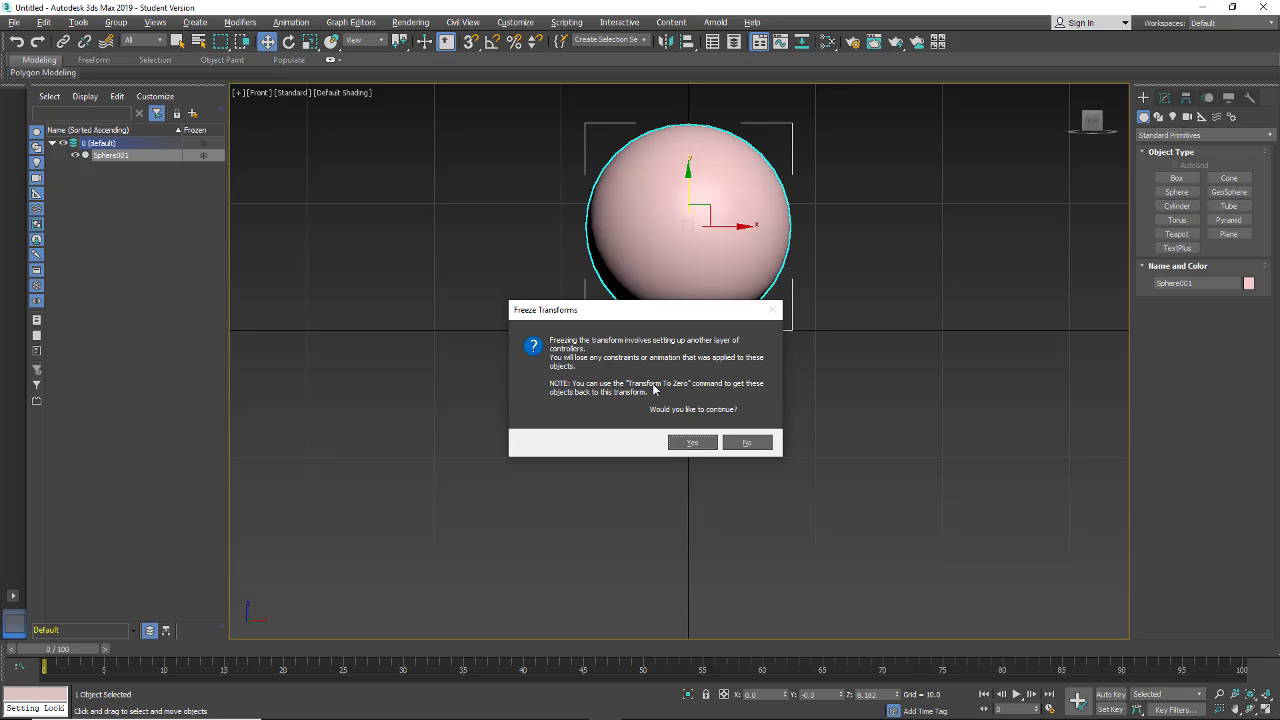
{"action": "left_click", "coordinate": [690, 443]}
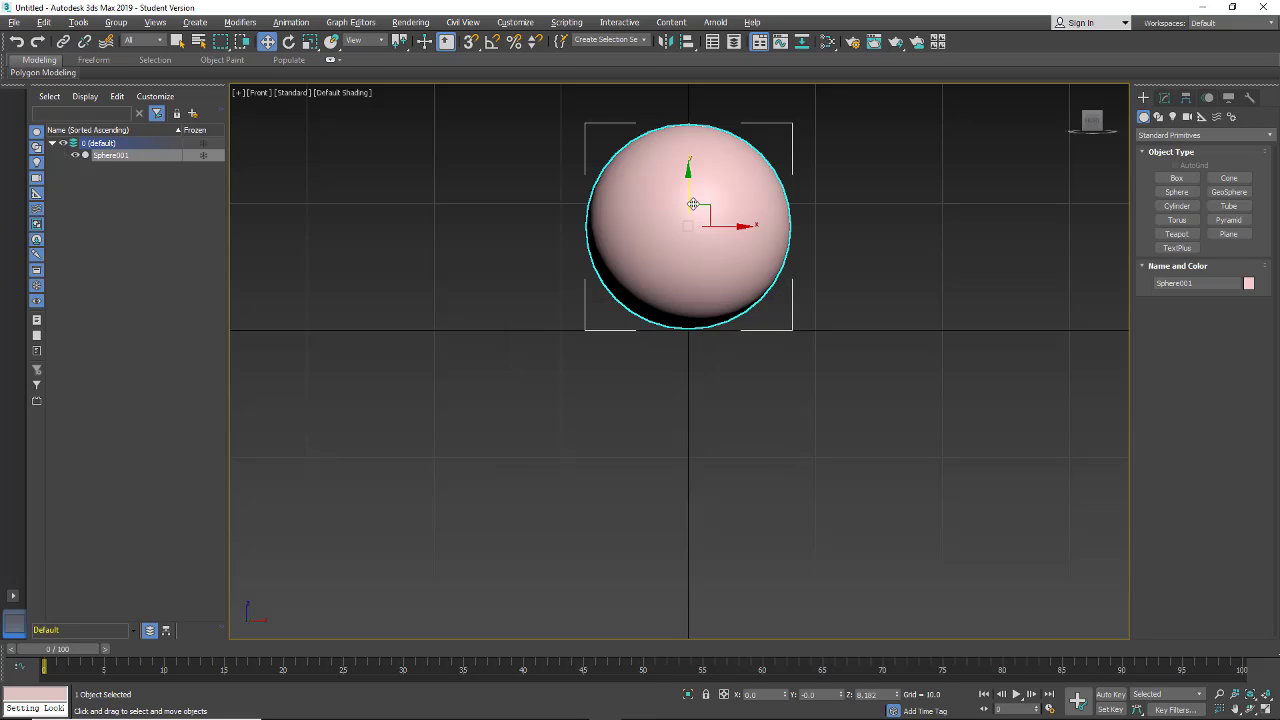
Test the frozen transform by moving the sphere farther up and resetting it with Transform To Zero
{"action": "left_click_drag", "start_coordinate": [689, 202], "coordinate": [689, 68]}
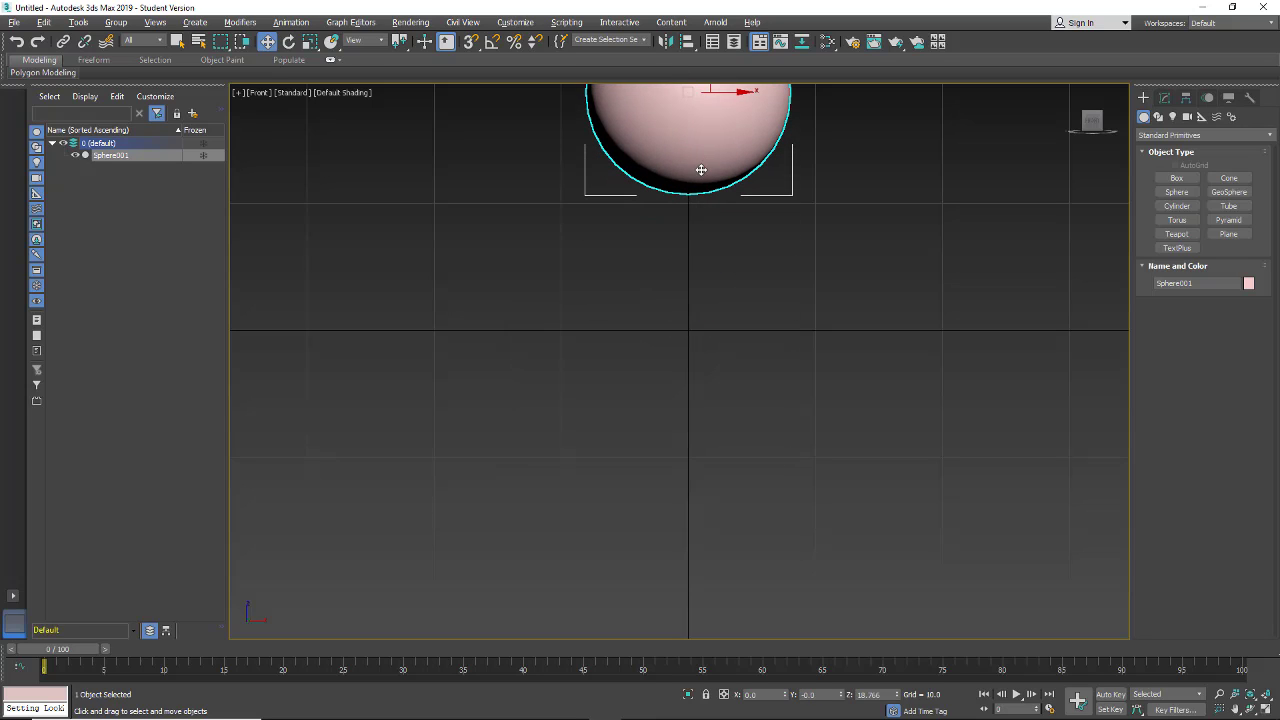
{"action": "right_click", "coordinate": [680, 154], "text": "alt"}
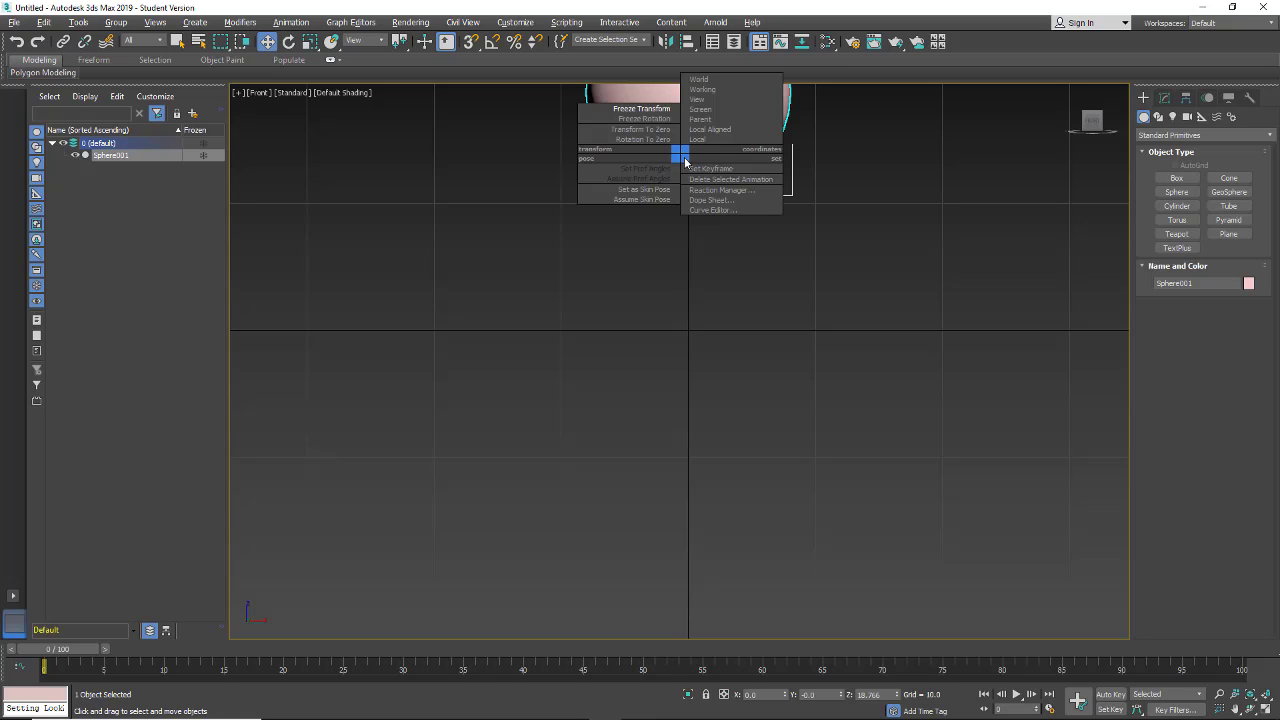
{"action": "left_click", "coordinate": [648, 131]}
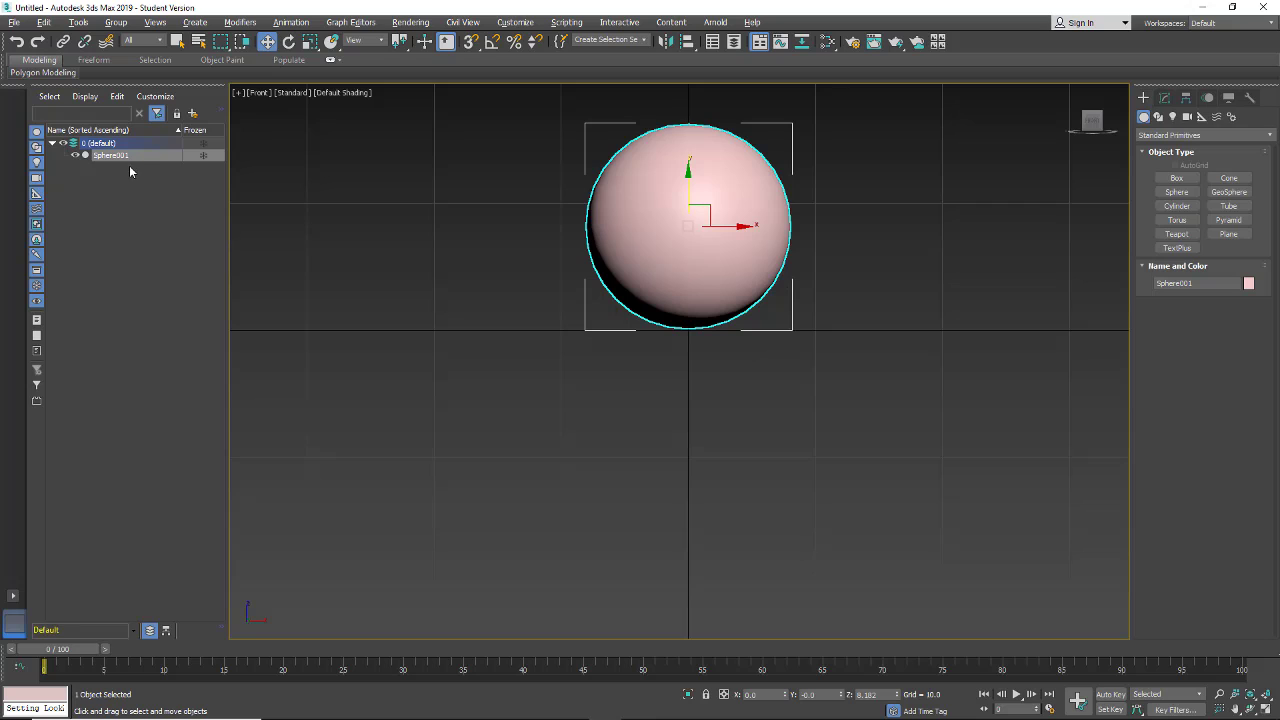
Turn off Show Frozen in Gray in the sphere's object properties
{"action": "right_click", "coordinate": [626, 224]}
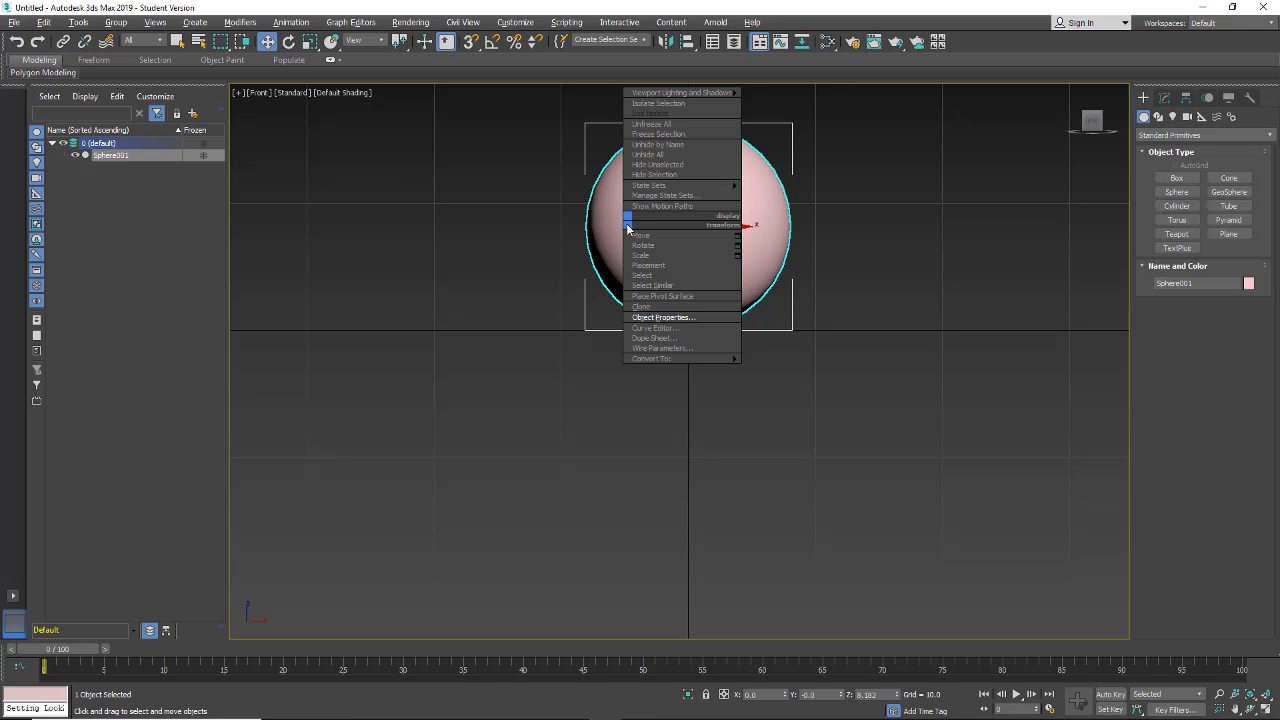
{"action": "left_click", "coordinate": [660, 317]}
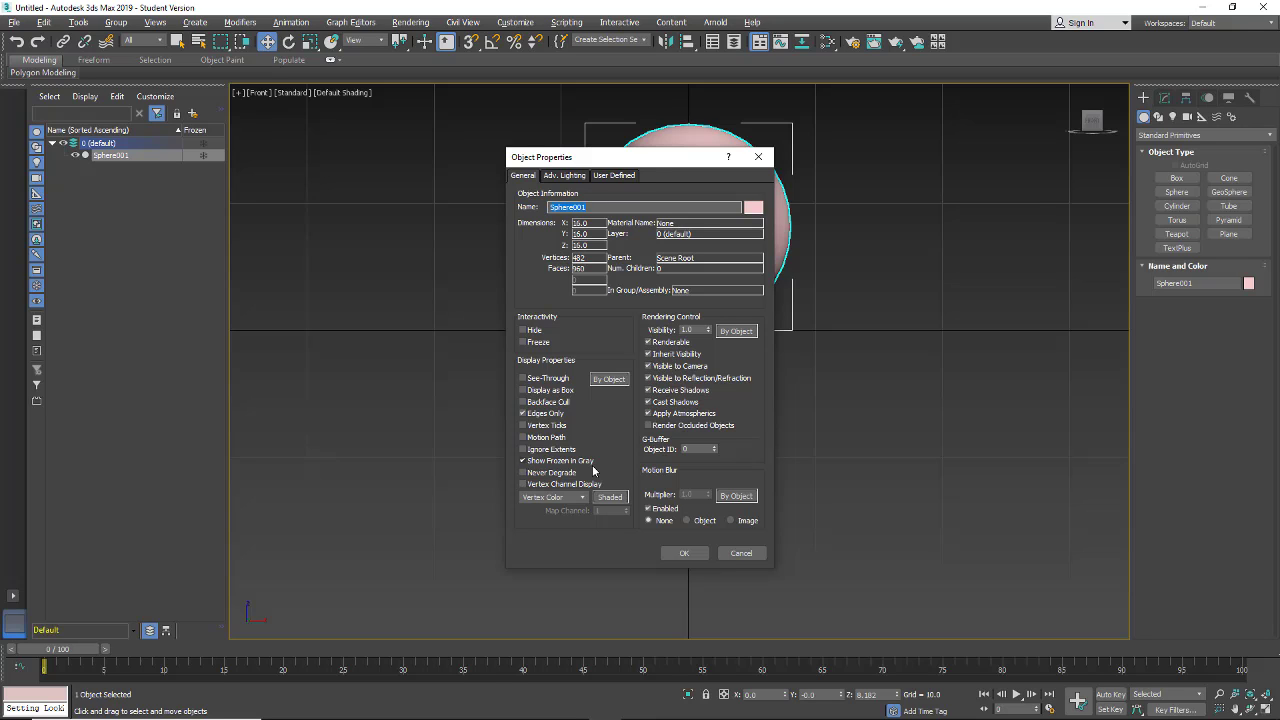
{"action": "left_click", "coordinate": [522, 461]}
{"action": "left_click", "coordinate": [684, 553]}
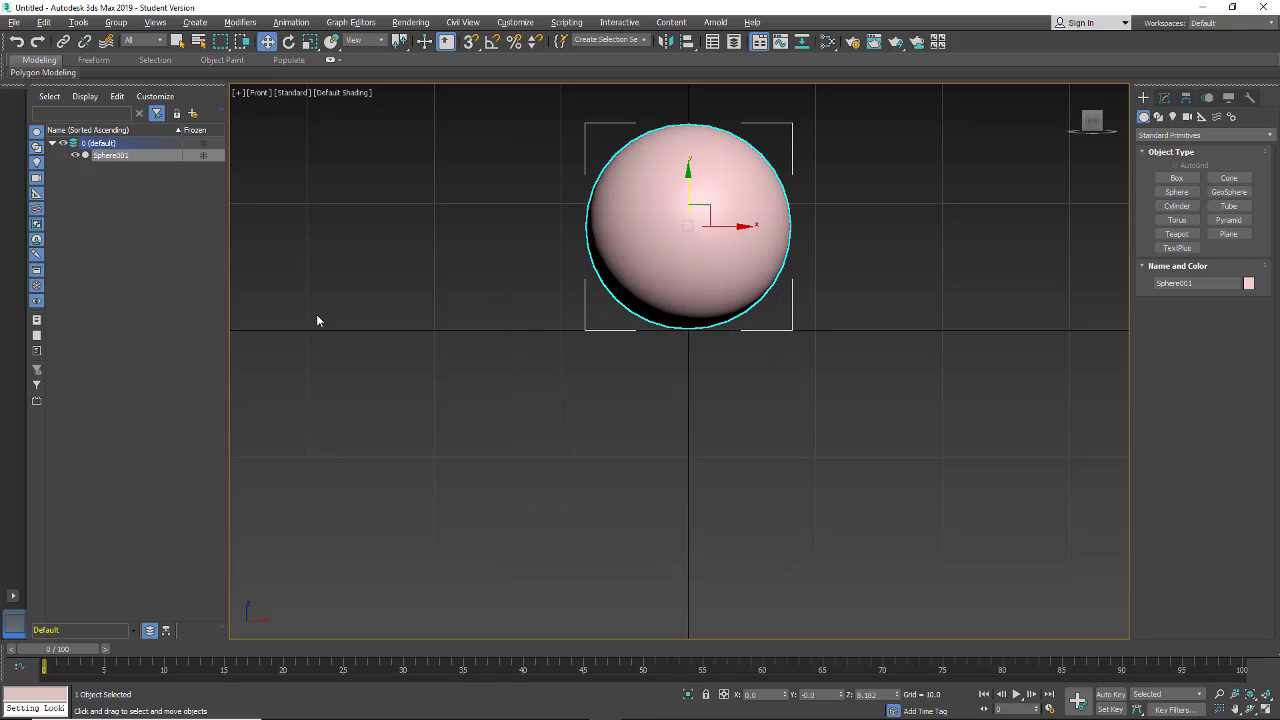
Put the sphere on a new layer named "geo" and freeze that layer
{"action": "left_click", "coordinate": [105, 156]}
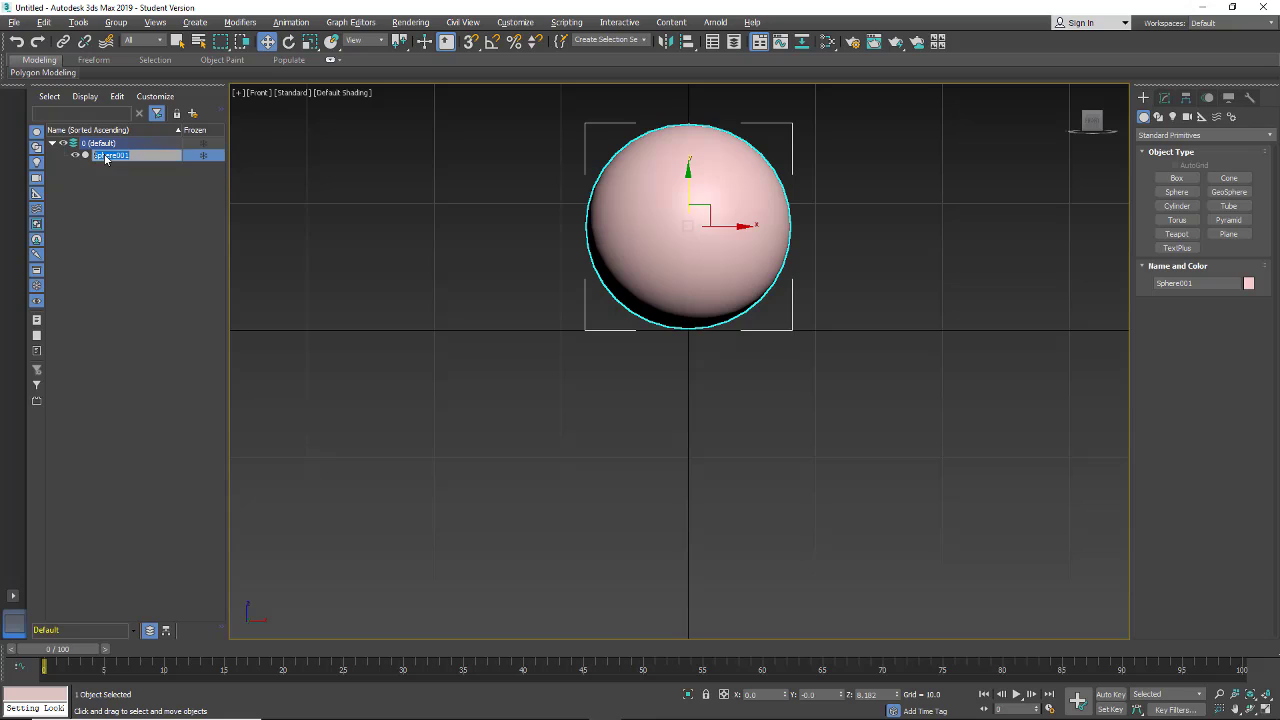
{"action": "left_click", "coordinate": [100, 176]}
{"action": "left_click", "coordinate": [100, 176]}
{"action": "left_click", "coordinate": [99, 158]}
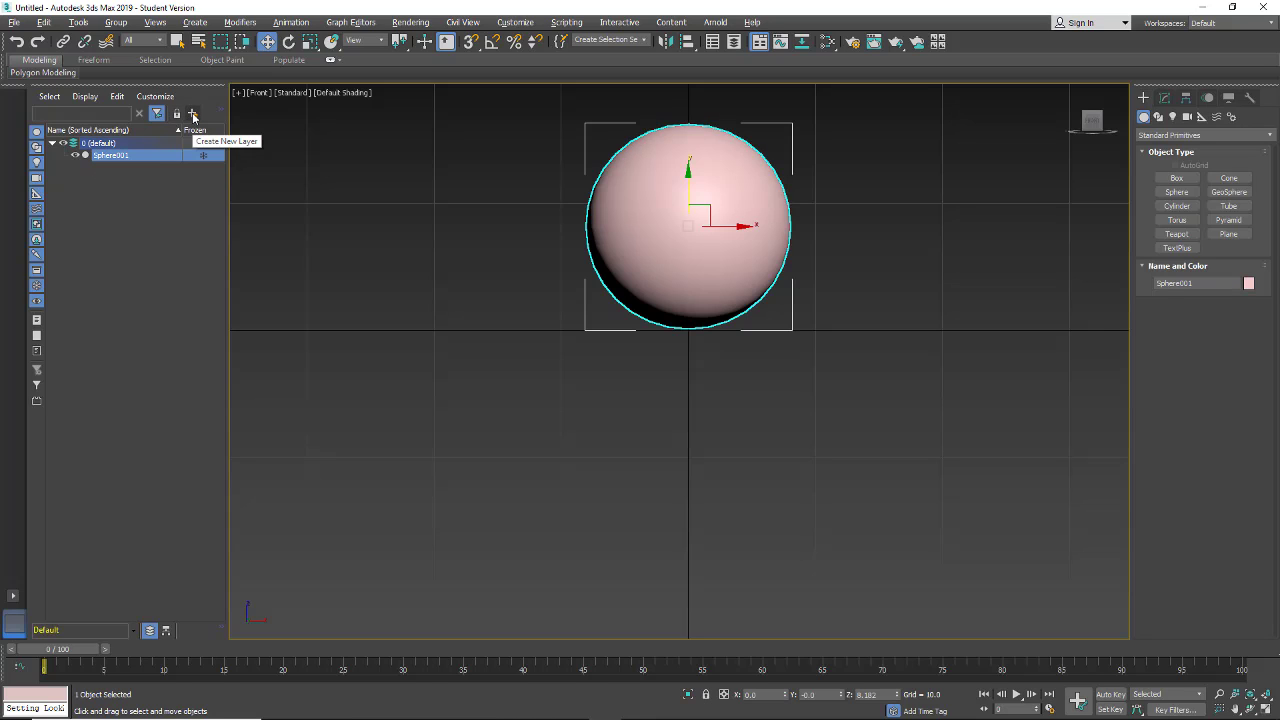
{"action": "left_click", "coordinate": [193, 116]}
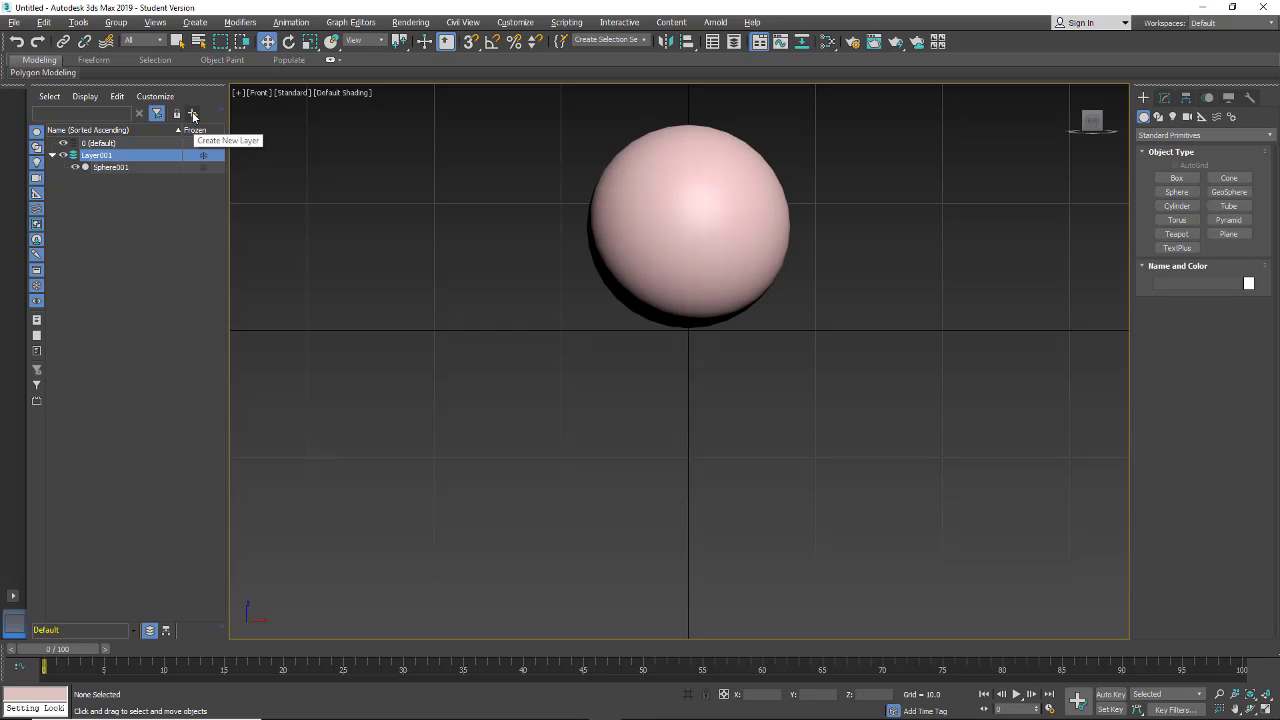
{"action": "left_click", "coordinate": [101, 153]}
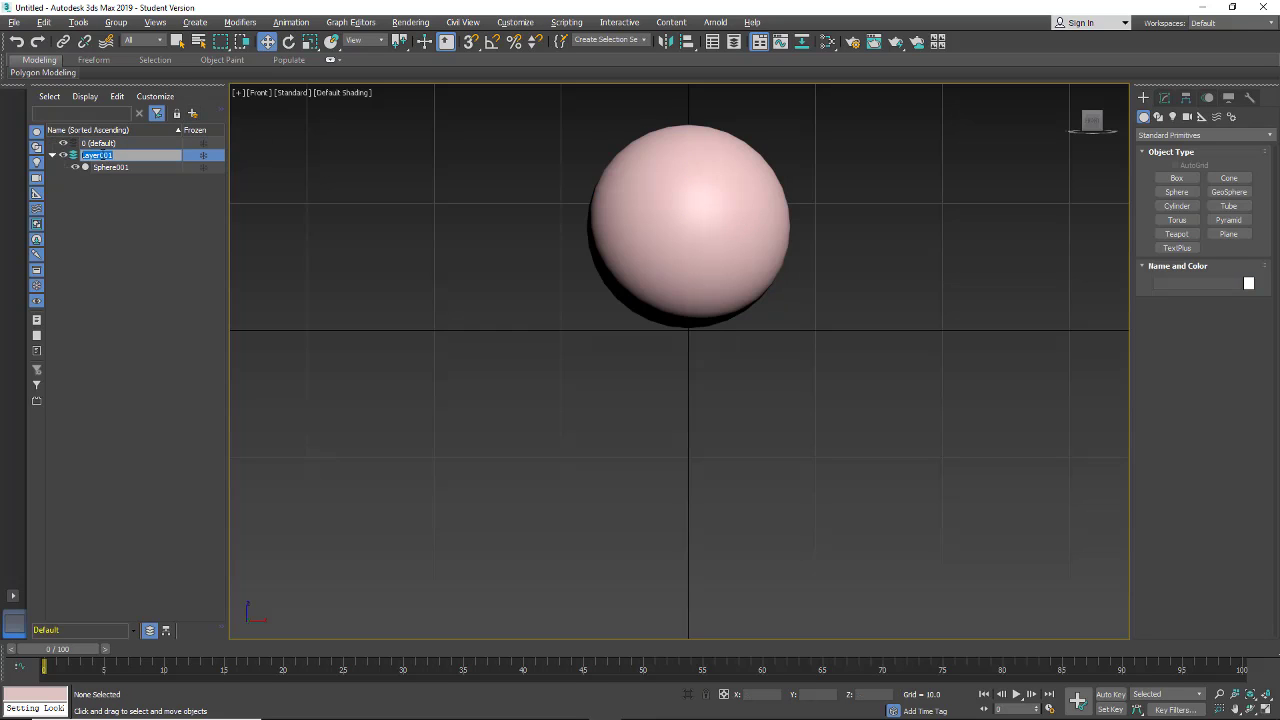
{"action": "type", "text": "geo"}
{"action": "key", "text": "Return"}
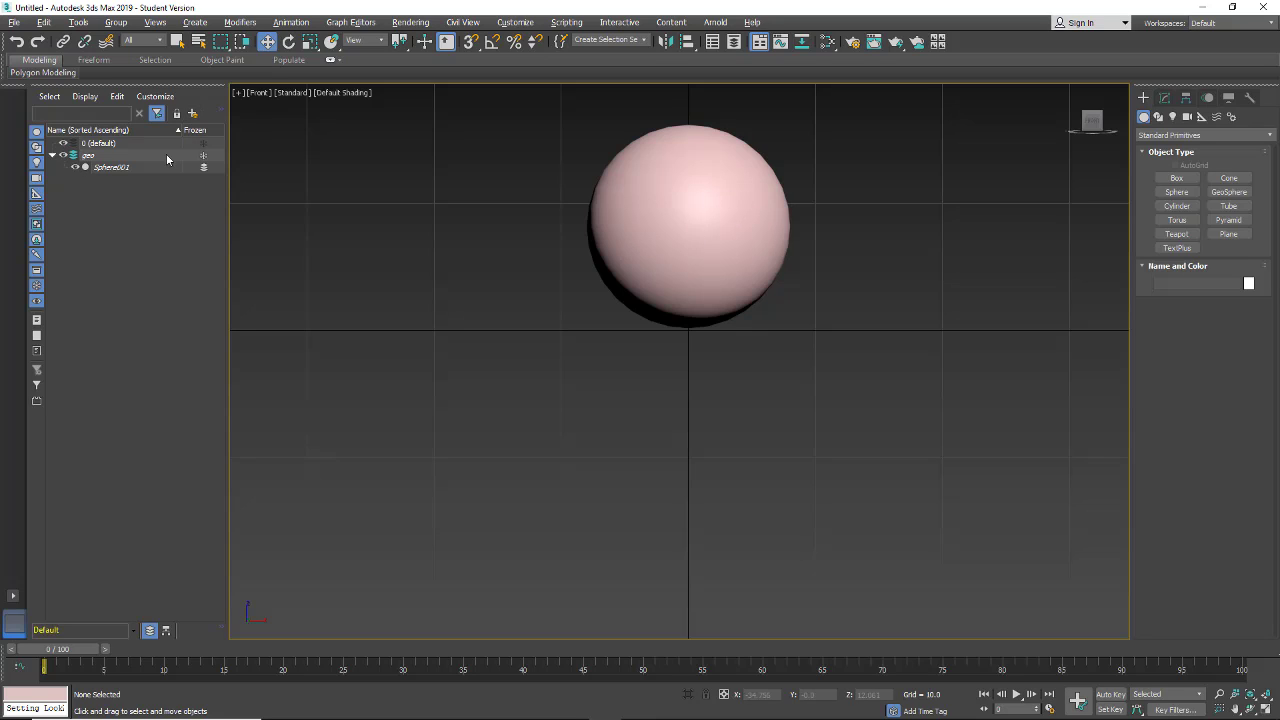
Make the 0 (default) layer active and display the Front viewport with Wireframe Override
{"action": "left_click", "coordinate": [73, 143]}
{"action": "left_click", "coordinate": [334, 93]}
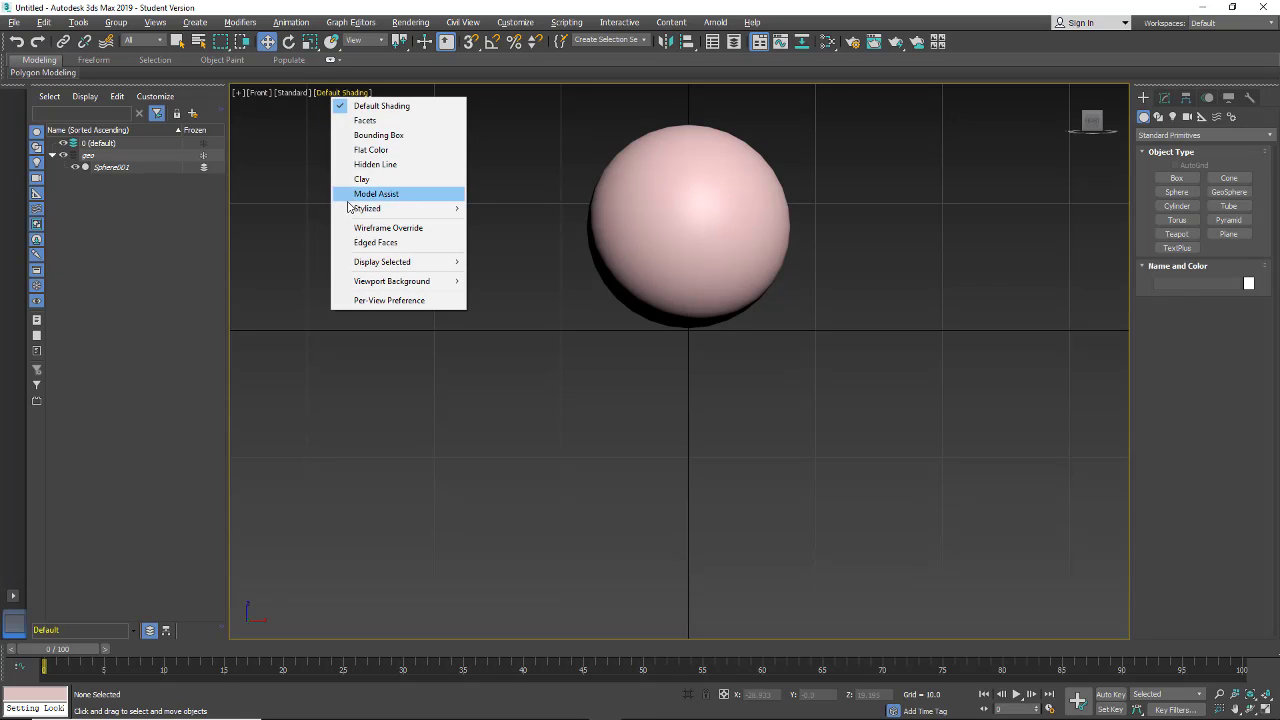
{"action": "left_click", "coordinate": [362, 229]}
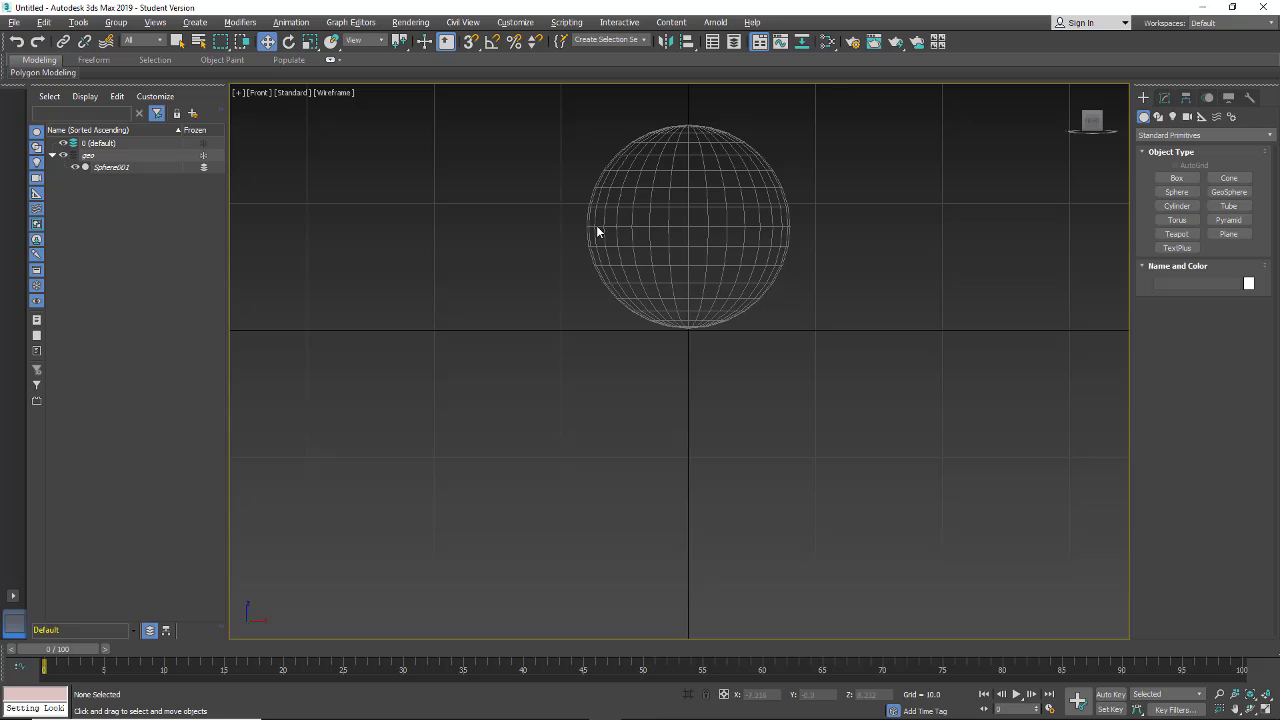
{"action": "scroll", "coordinate": [458, 212], "scroll_direction": "up", "scroll_amount": 2}
{"action": "middle_click_drag", "start_coordinate": [458, 212], "coordinate": [374, 357]}
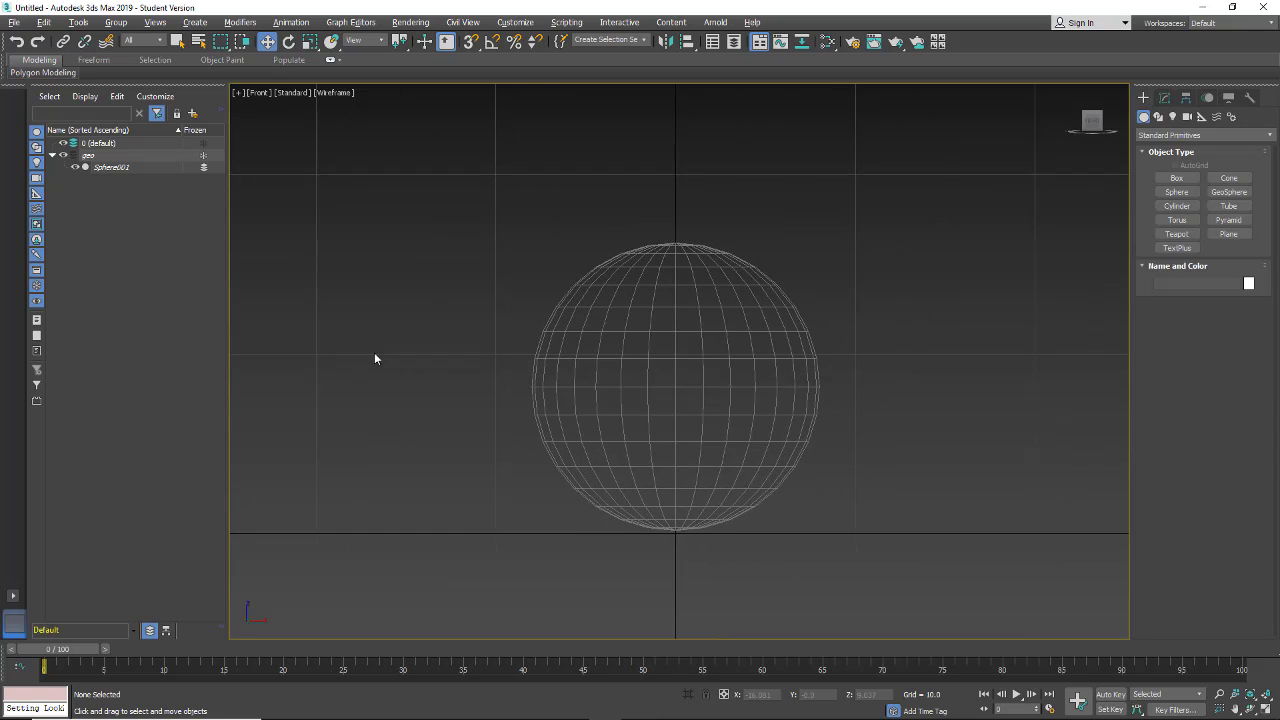
Create a vertical chain of two bones, one spanning the sphere from its base to its top and a short end bone above it
{"action": "left_click", "coordinate": [289, 22]}
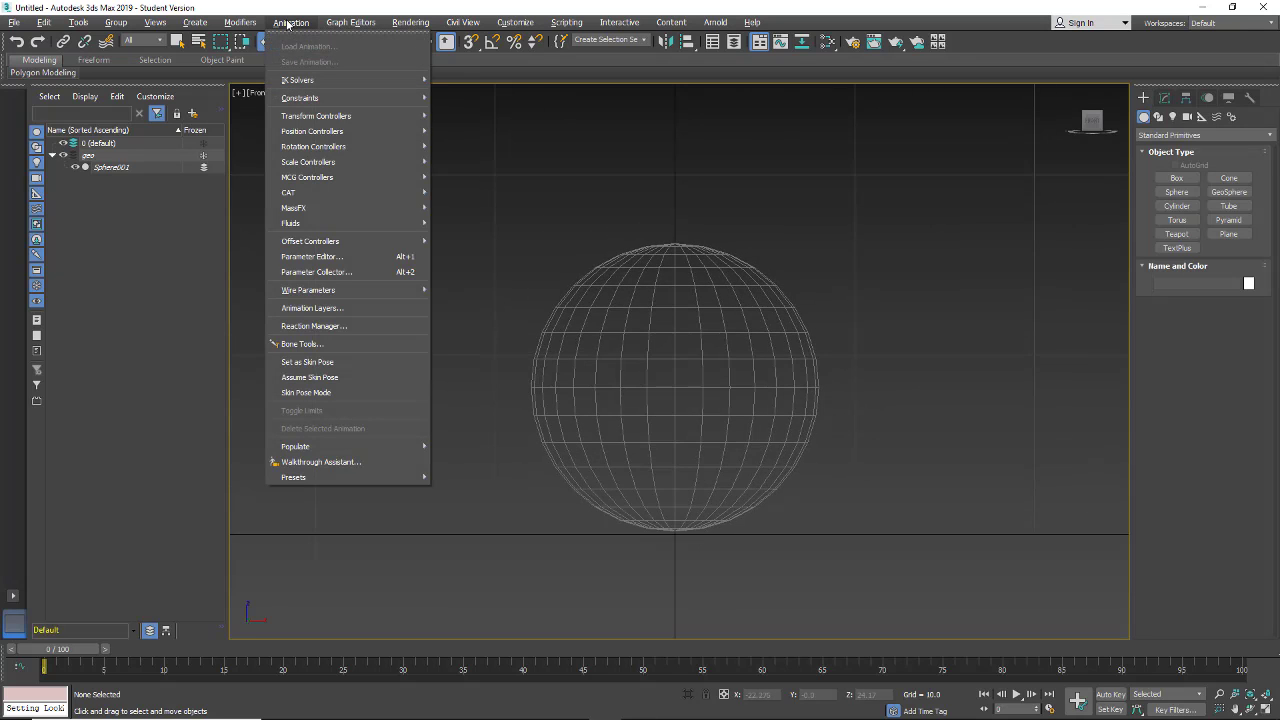
{"action": "left_click", "coordinate": [296, 344]}
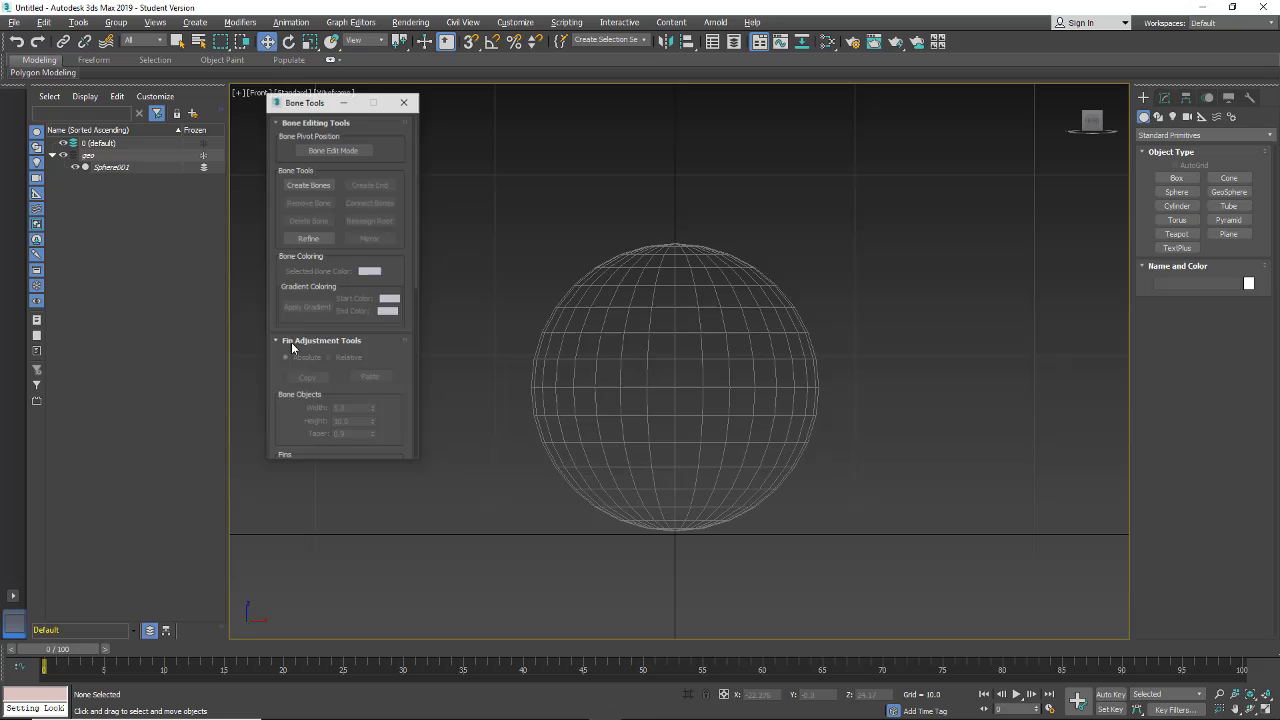
{"action": "left_click", "coordinate": [308, 185]}
{"action": "left_click", "coordinate": [676, 530]}
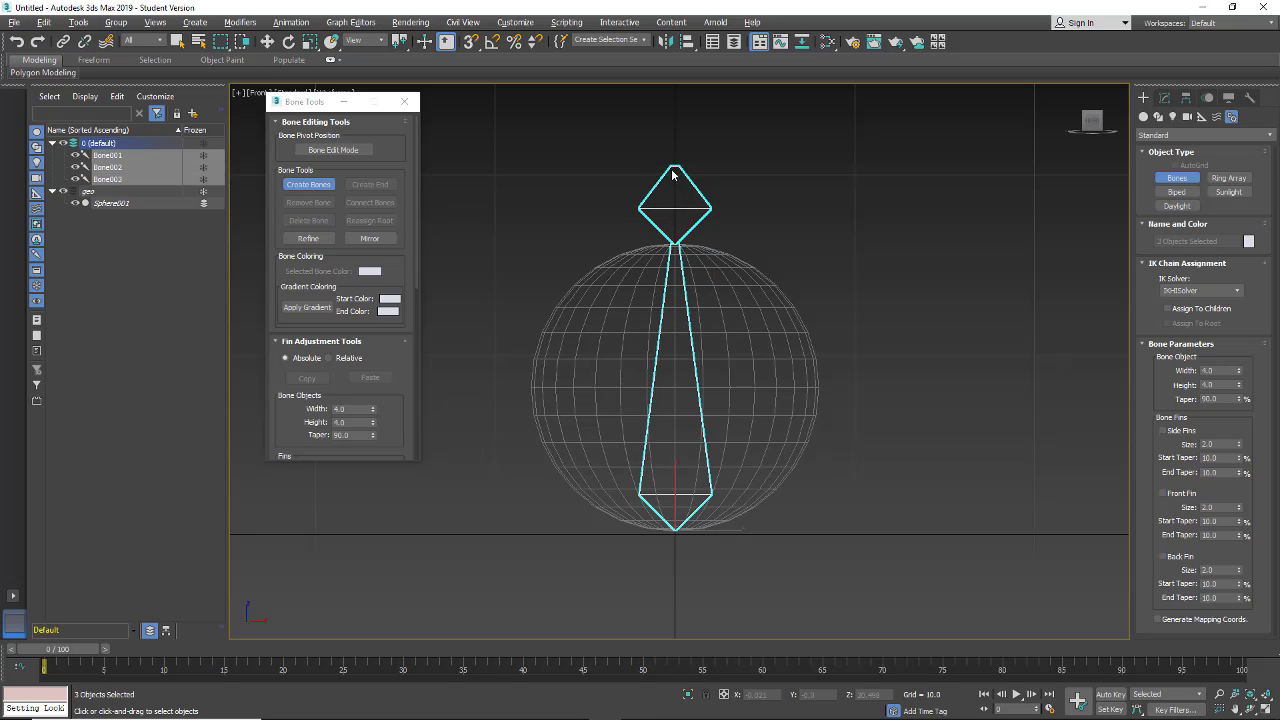
{"action": "right_click", "coordinate": [636, 177]}
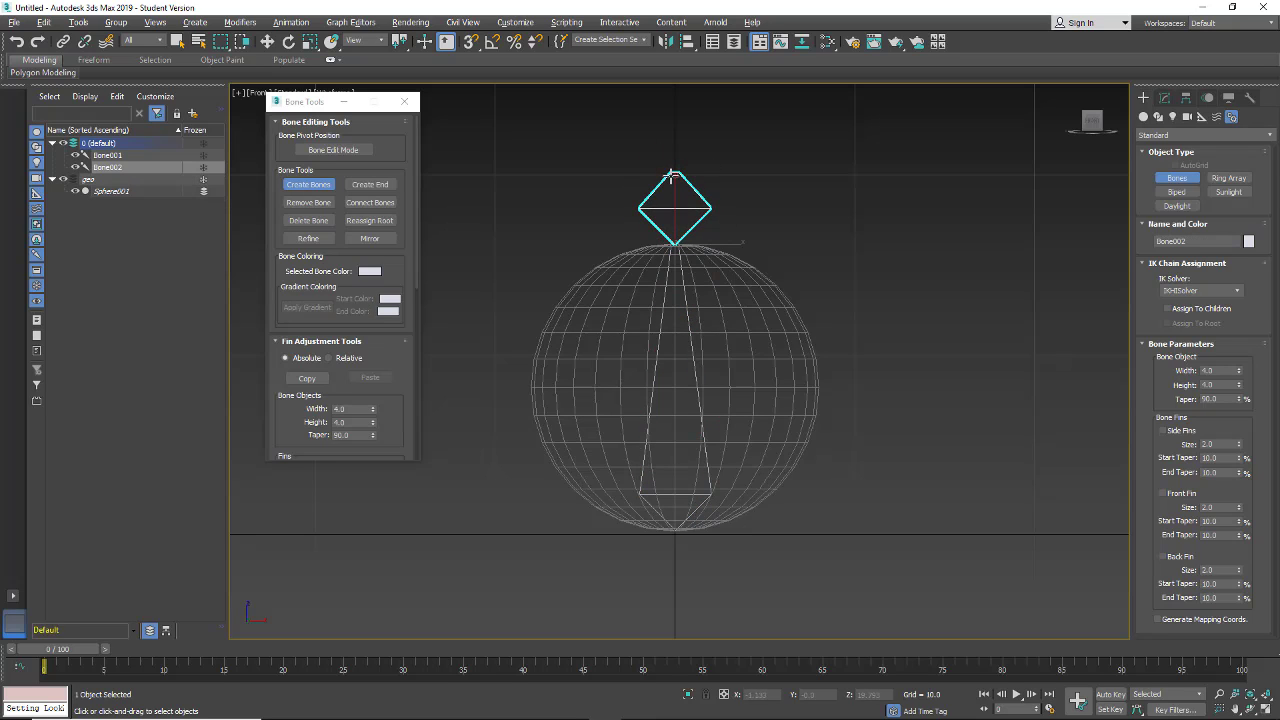
{"action": "left_click", "coordinate": [307, 186]}
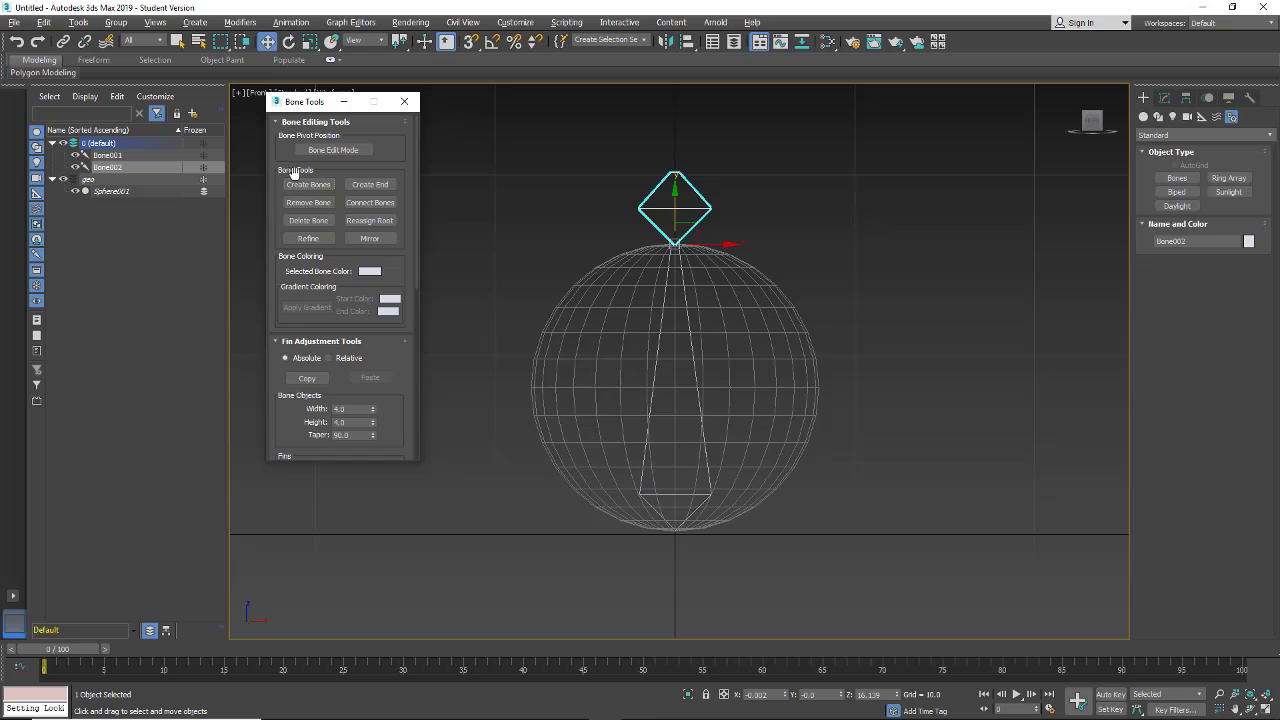
Hide the geo layer and set the taper of the long lower bone to 0
{"action": "left_click_drag", "start_coordinate": [280, 422], "coordinate": [289, 284]}
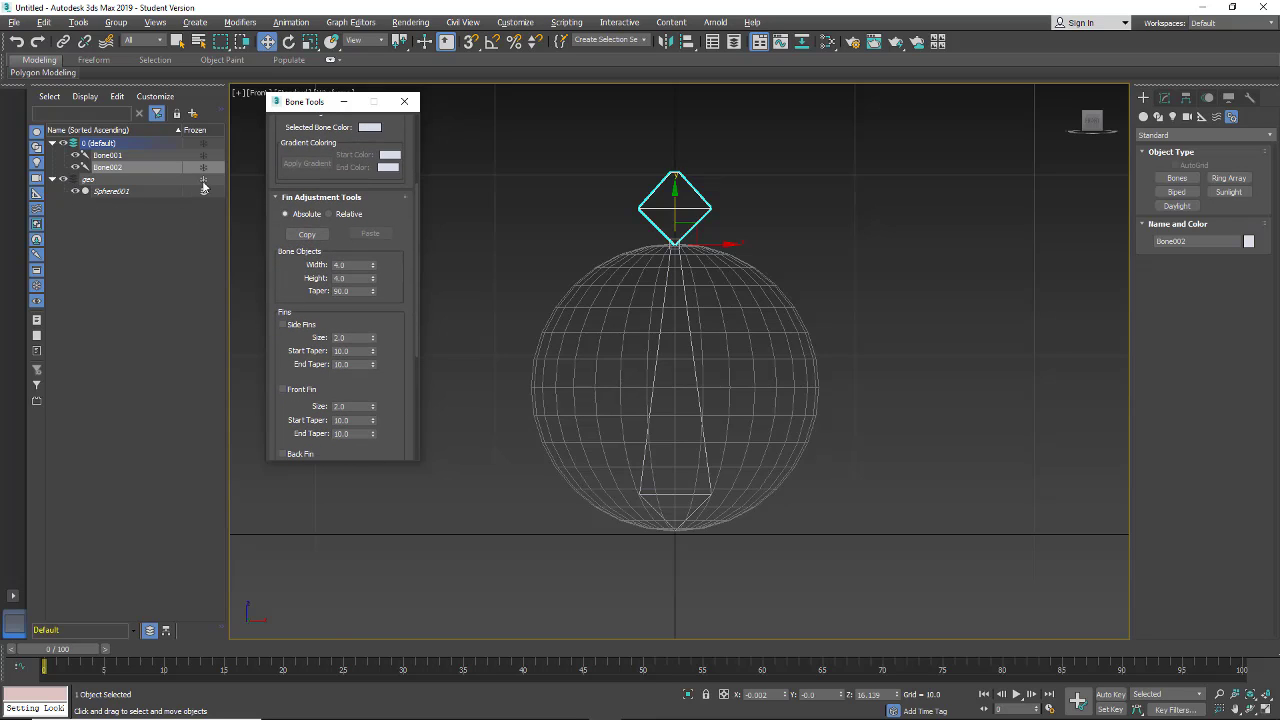
{"action": "left_click", "coordinate": [64, 180]}
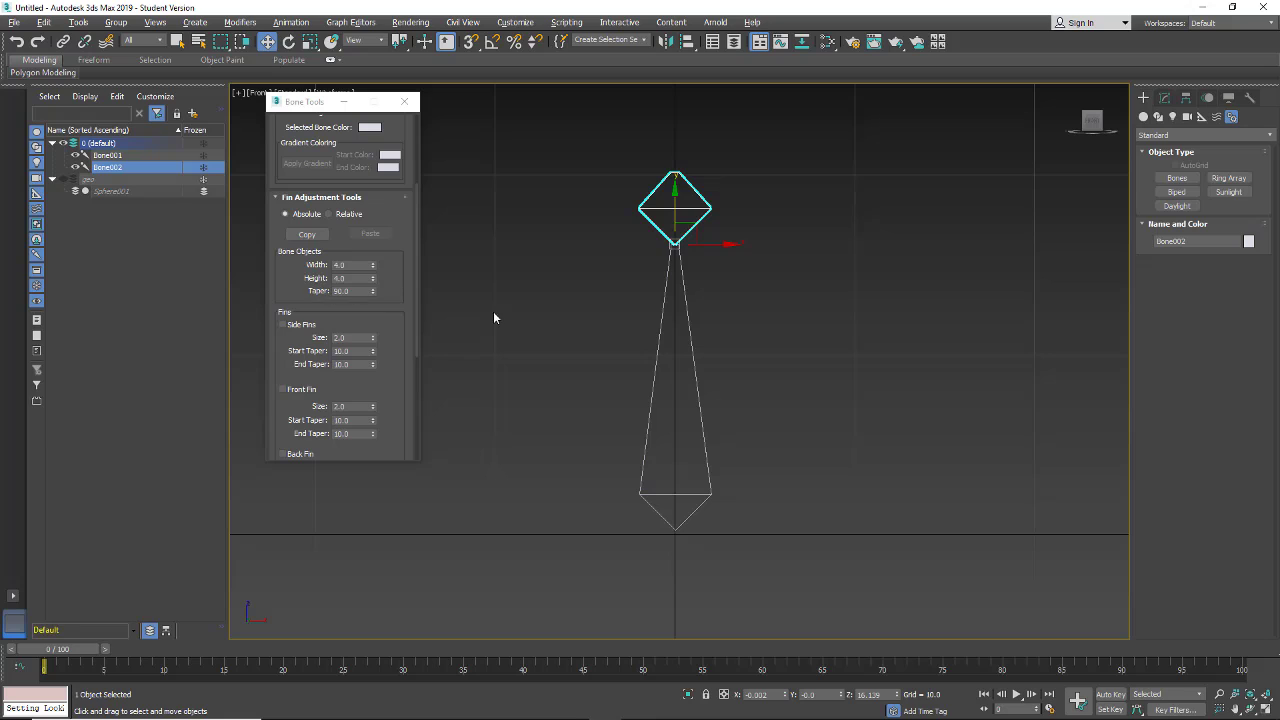
{"action": "left_click", "coordinate": [656, 368]}
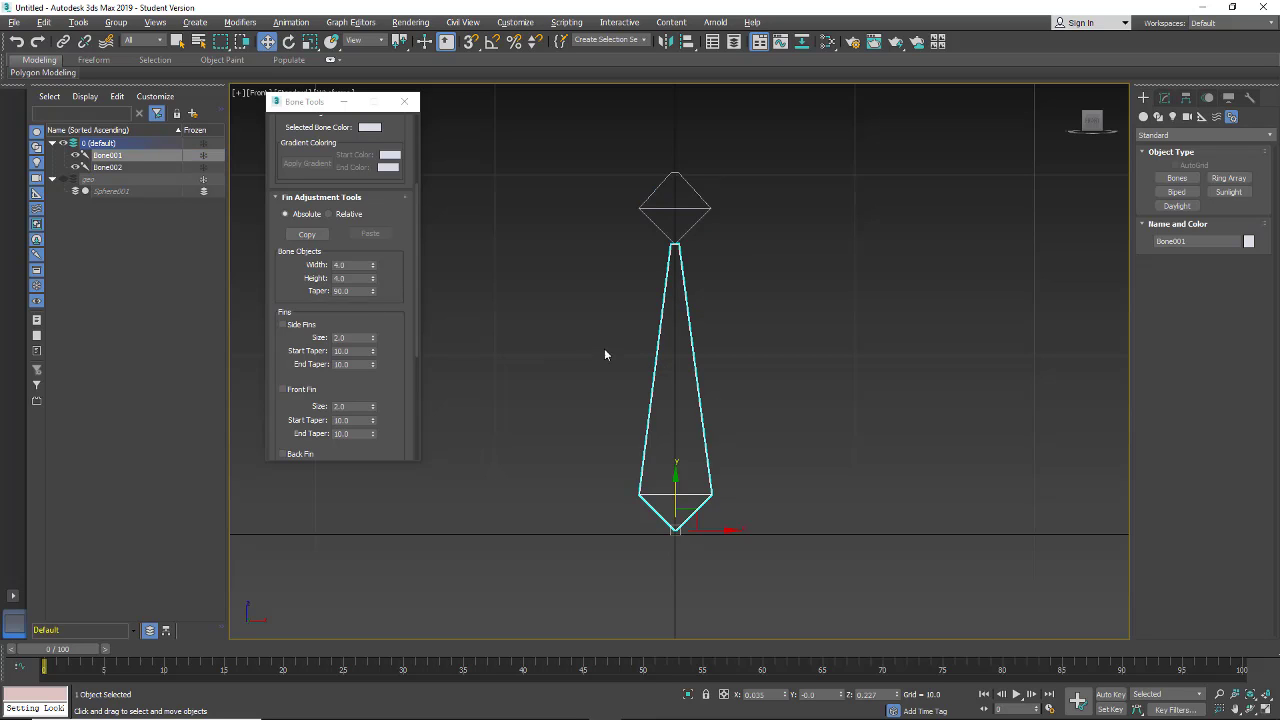
{"action": "right_click", "coordinate": [373, 291]}
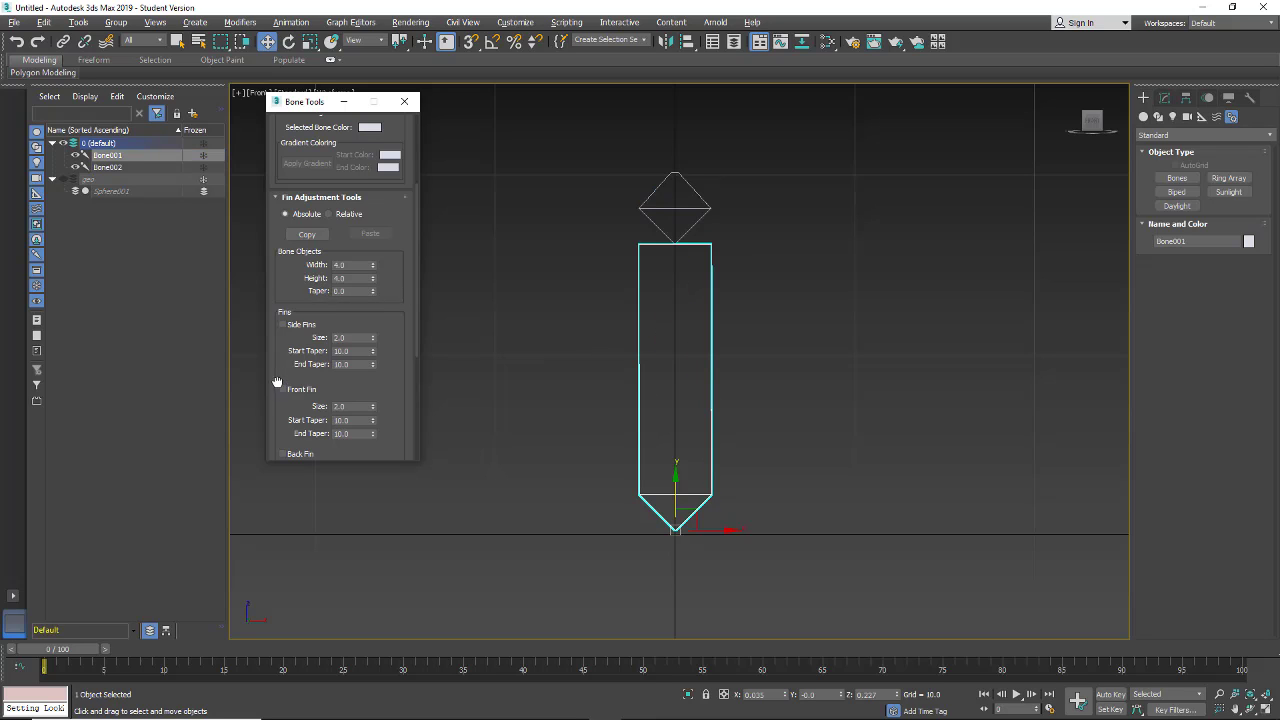
Turn off Freeze Length and set the stretch type to Squash for the long lower bone
{"action": "scroll", "coordinate": [278, 385], "scroll_direction": "down", "scroll_amount": 5}
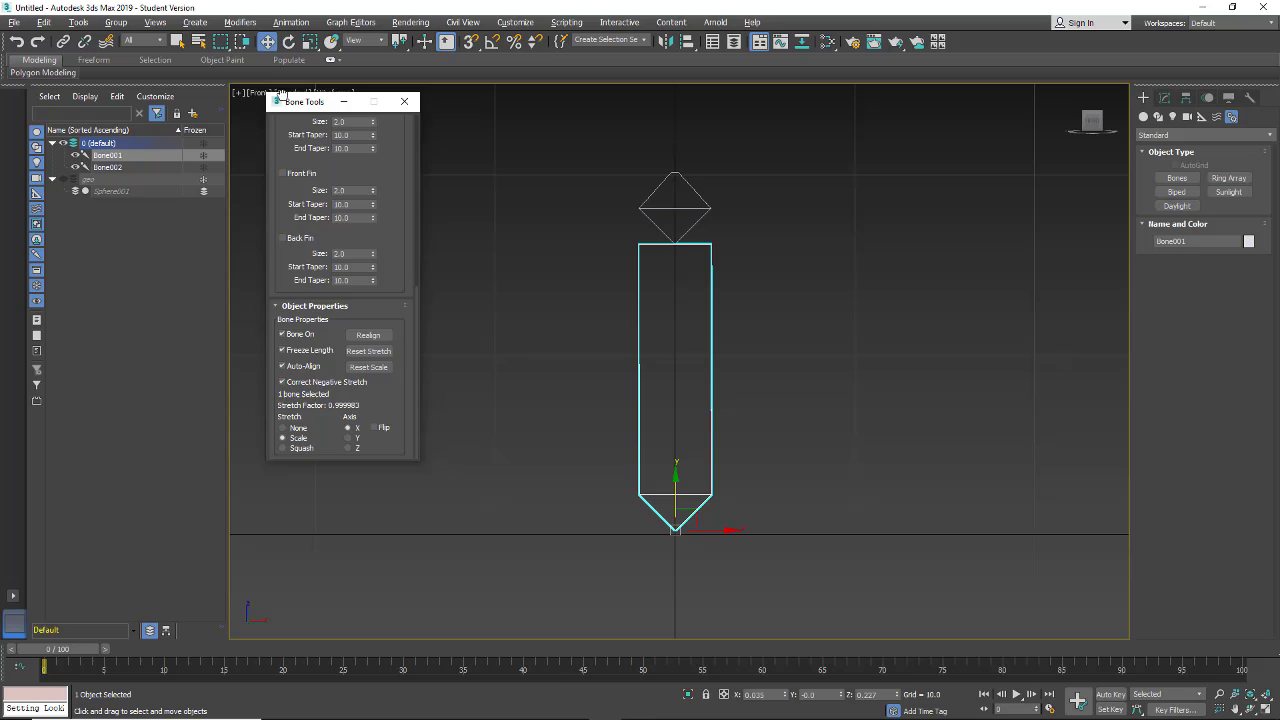
{"action": "left_click", "coordinate": [282, 351]}
{"action": "left_click", "coordinate": [283, 449]}
{"action": "left_click", "coordinate": [404, 104]}
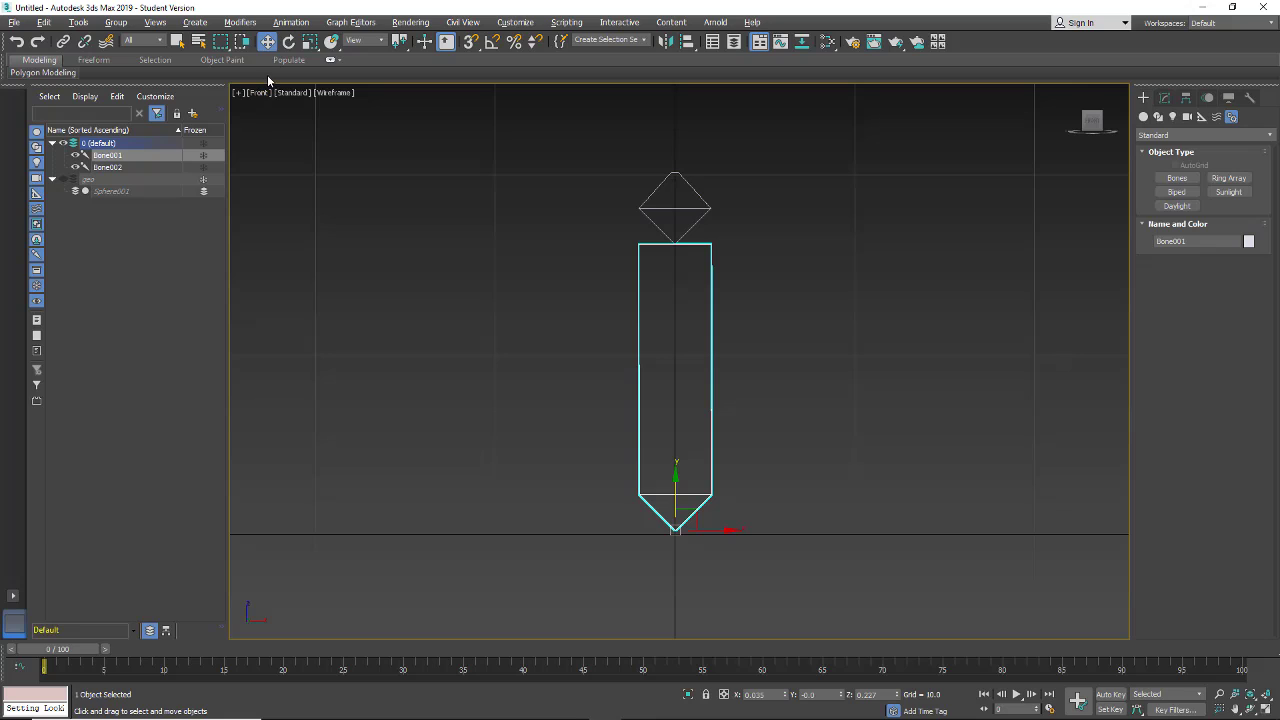
Create a Point helper at the base tip of the long bone with vertex snapping turned on
{"action": "left_click", "coordinate": [1202, 117]}
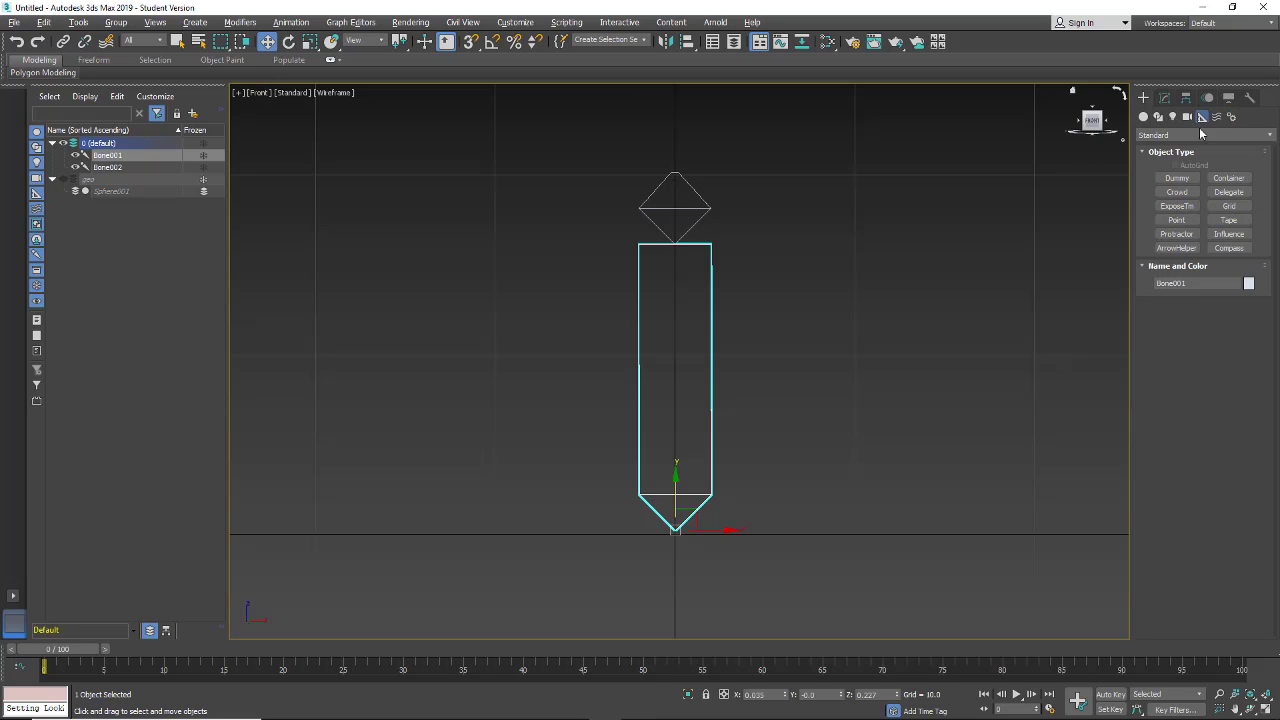
{"action": "left_click", "coordinate": [1175, 221]}
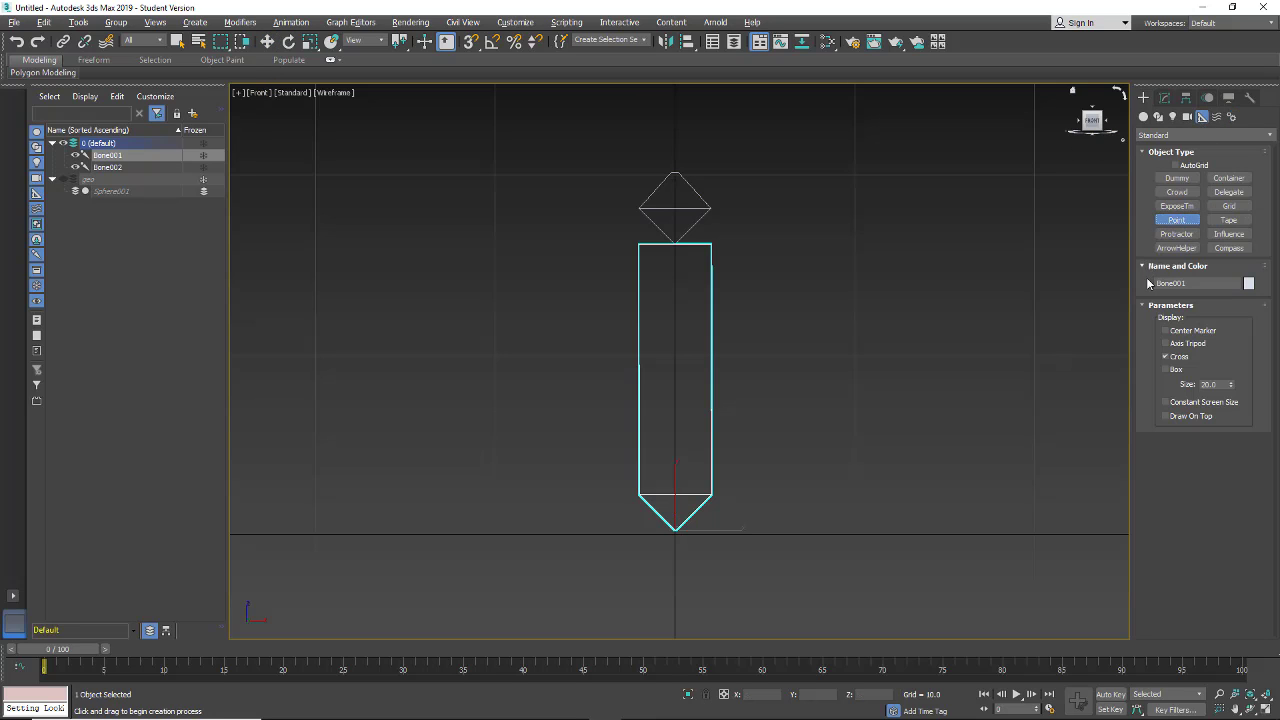
{"action": "right_click", "coordinate": [470, 45]}
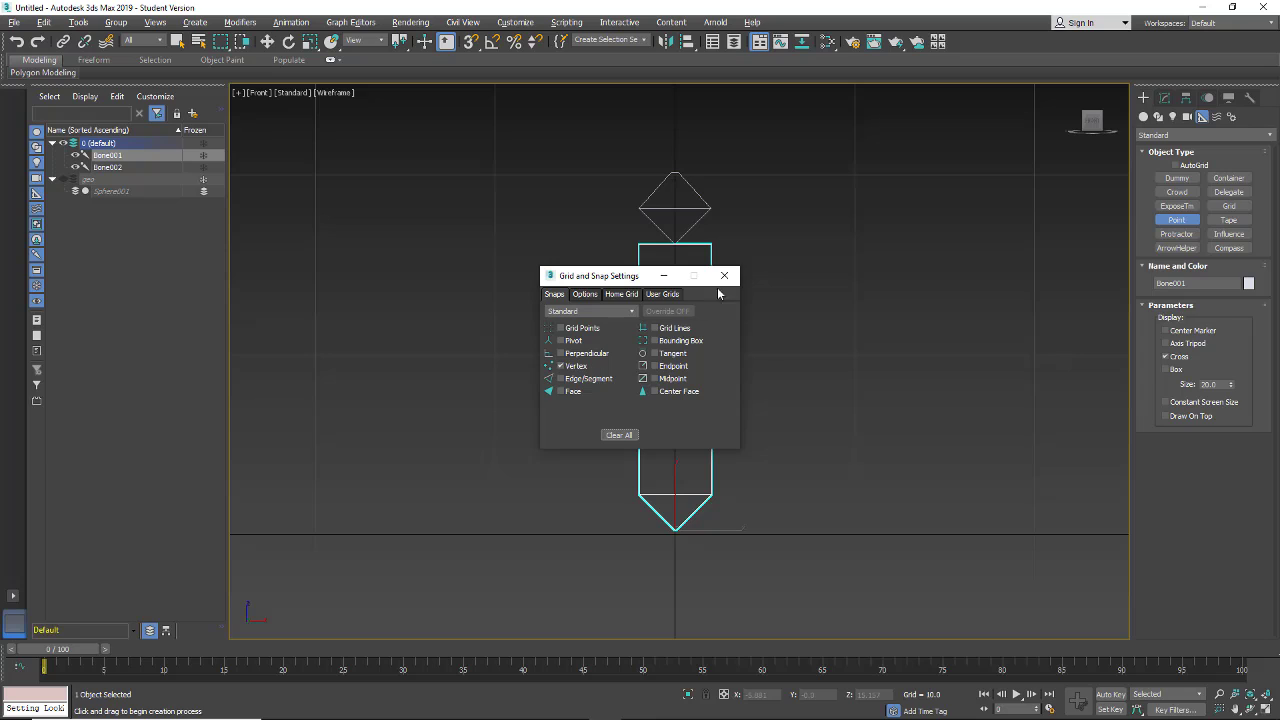
{"action": "left_click", "coordinate": [724, 277]}
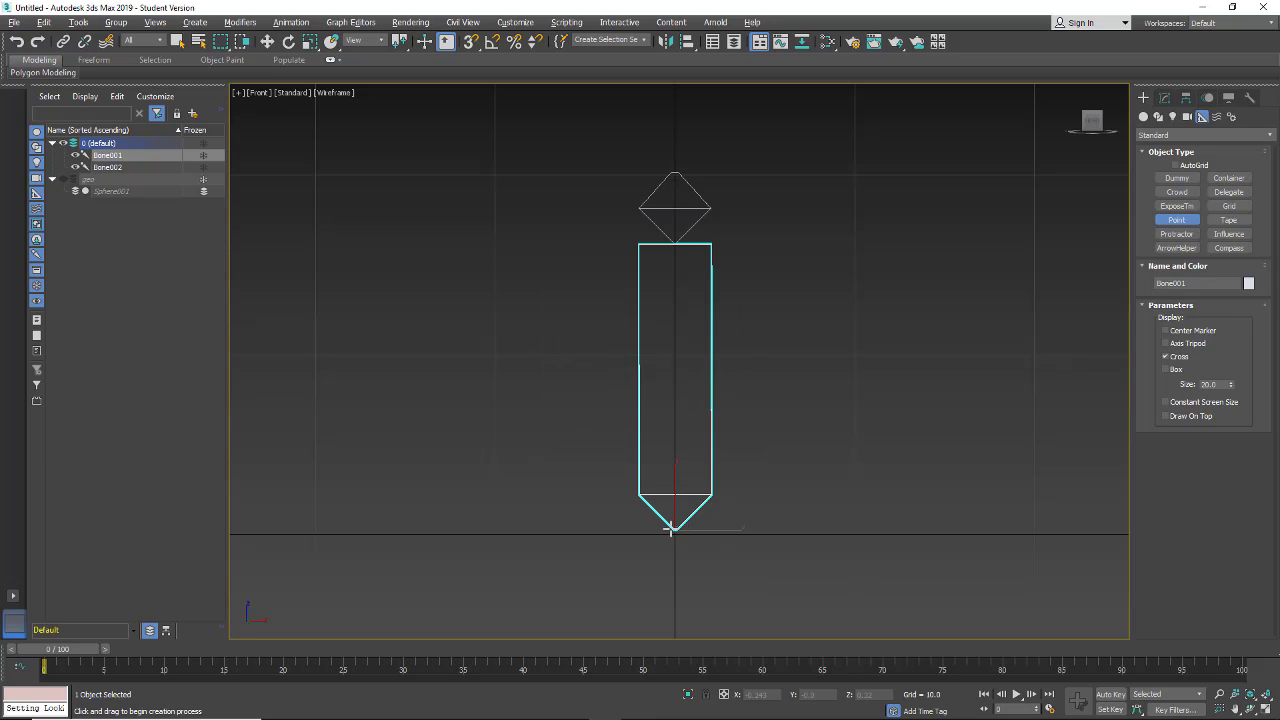
{"action": "left_click", "coordinate": [471, 41]}
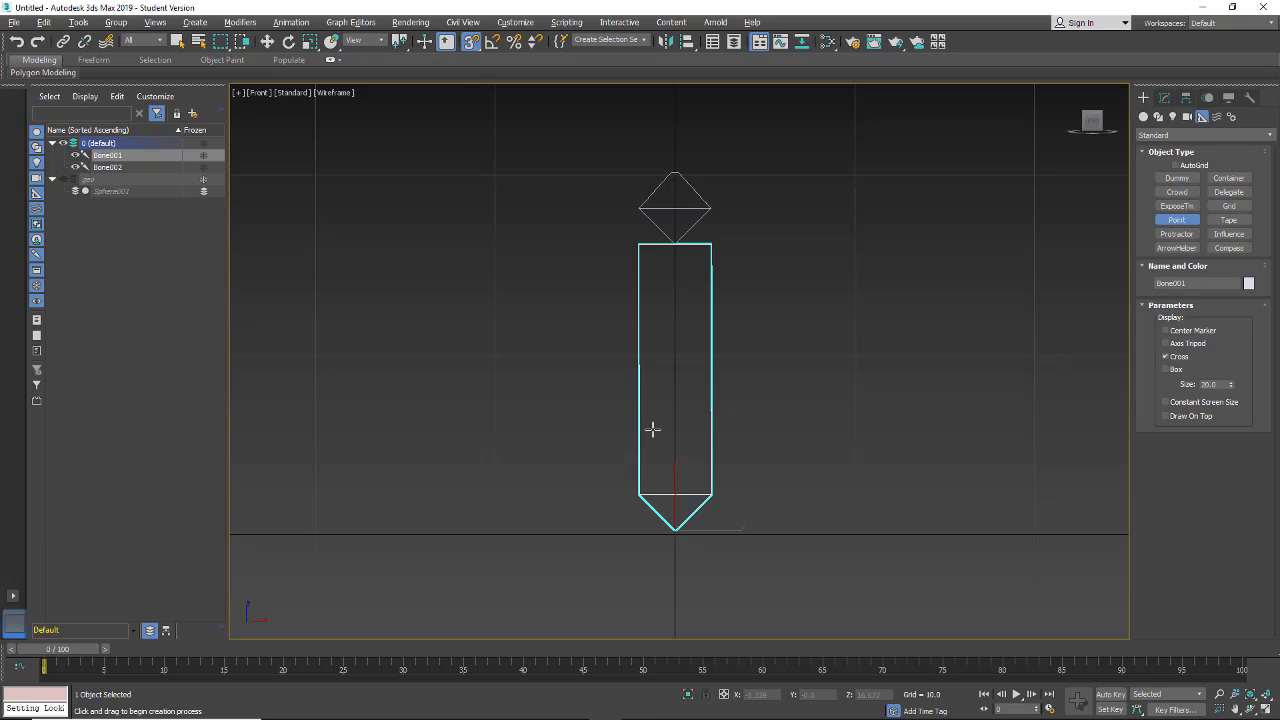
{"action": "left_click", "coordinate": [674, 531]}
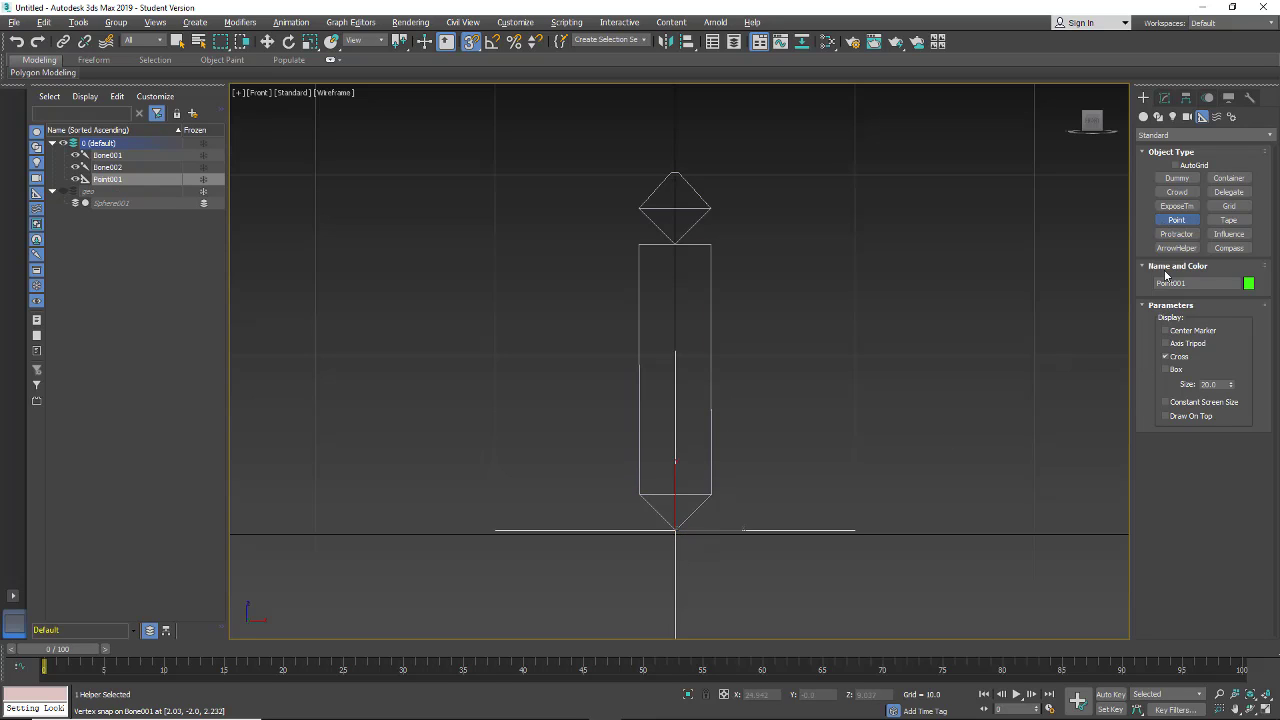
Display the Point helper as a Box instead of a Cross and name it Cont_Bot
{"action": "left_click", "coordinate": [1164, 370]}
{"action": "left_click", "coordinate": [1165, 356]}
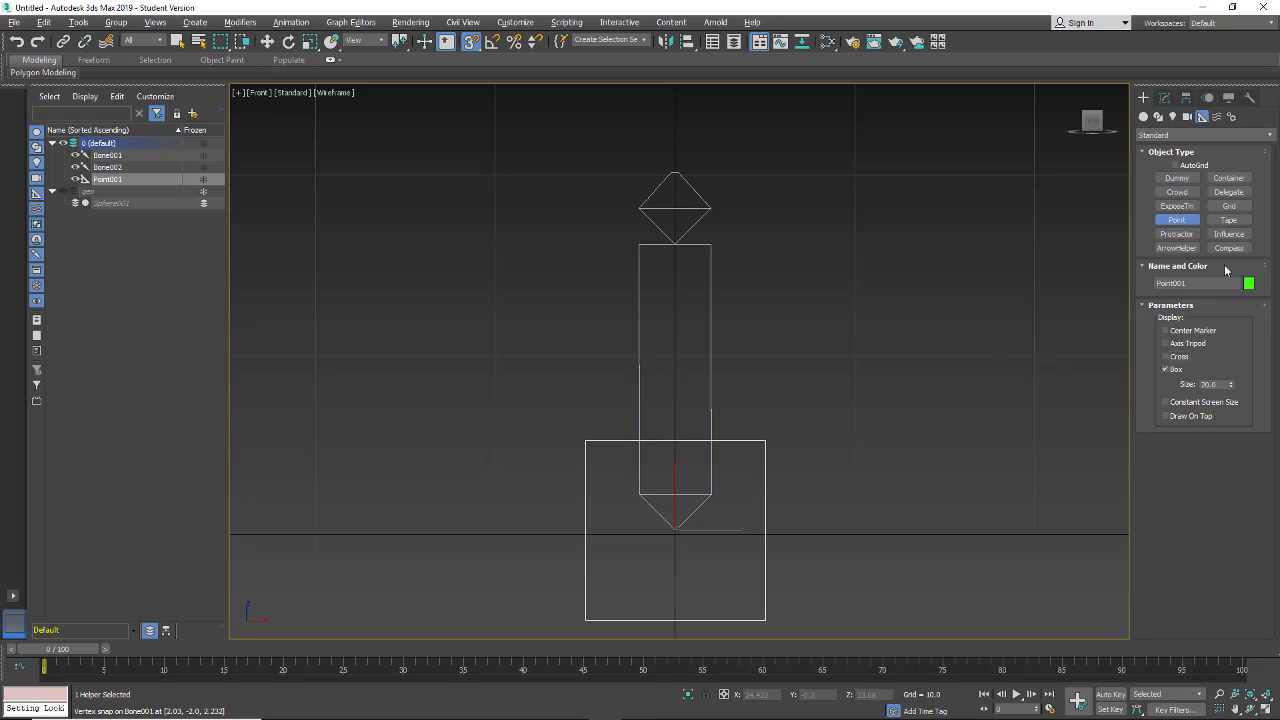
{"action": "left_click", "coordinate": [1157, 283]}
{"action": "type", "text": "Cont_Bot"}
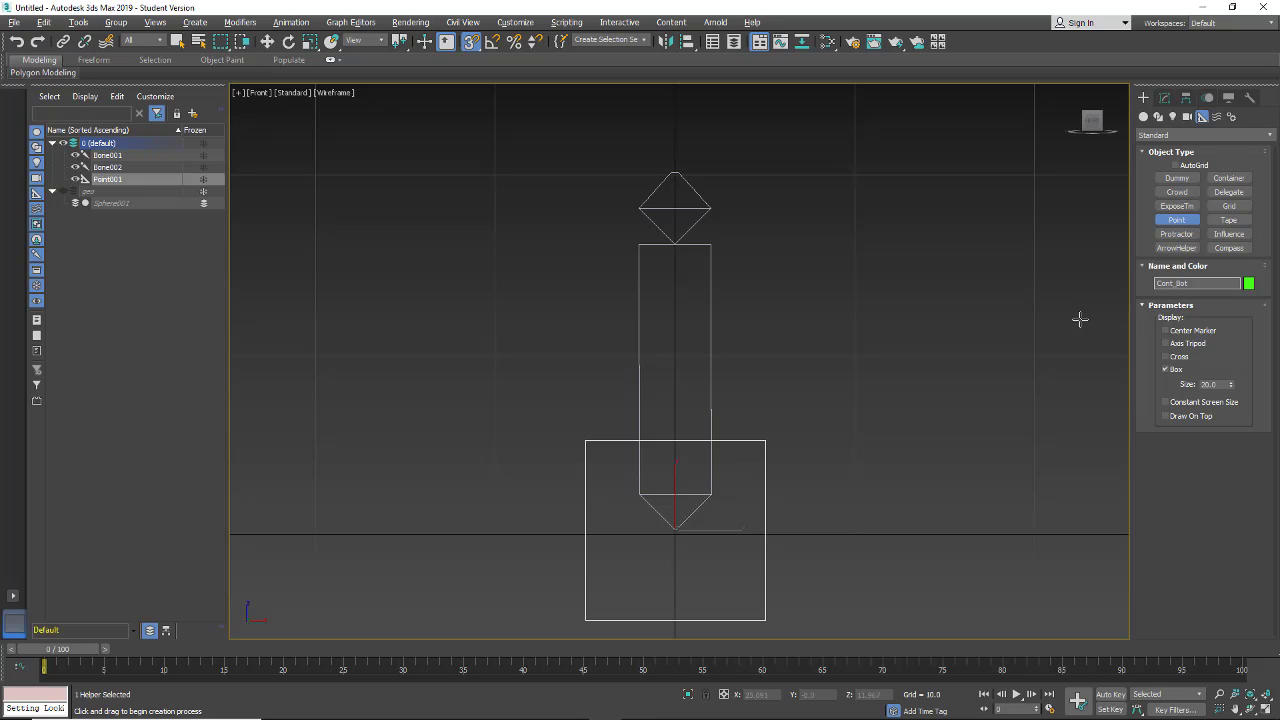
Place a second box-shaped Point helper at the joint between the two bones and name it Cont_top
{"action": "left_click", "coordinate": [675, 243]}
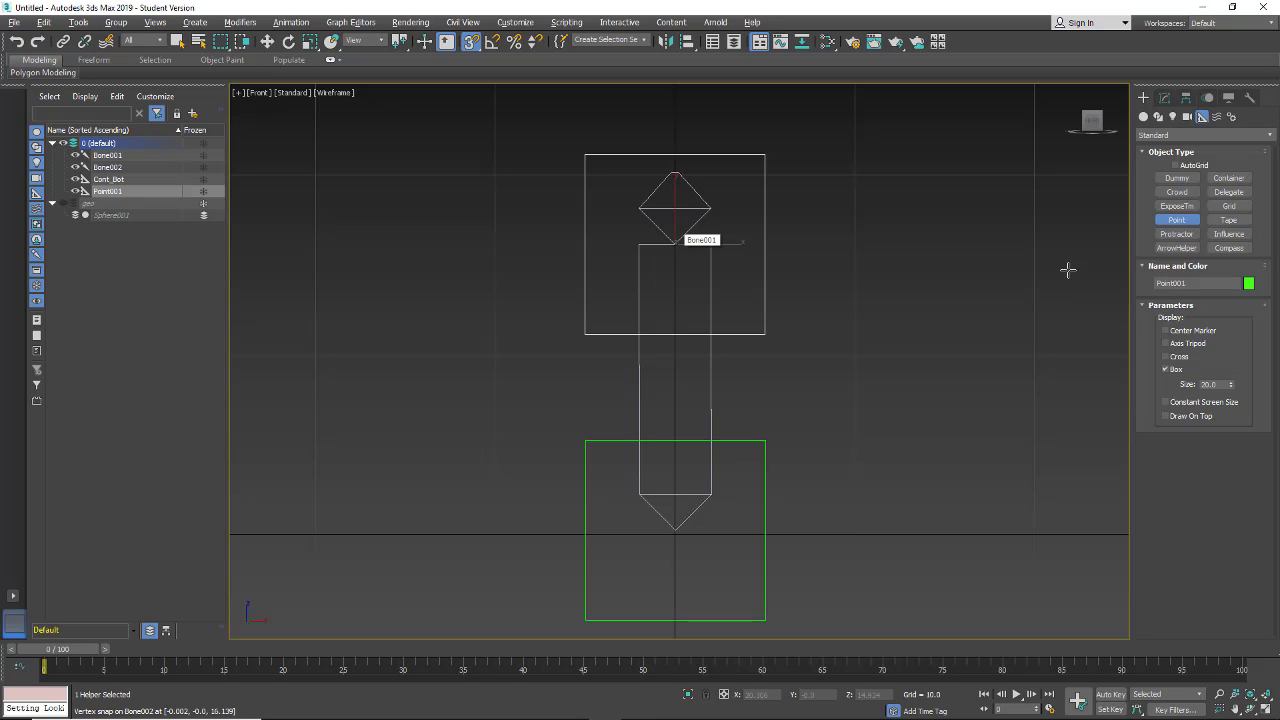
{"action": "key", "text": "Tab"}
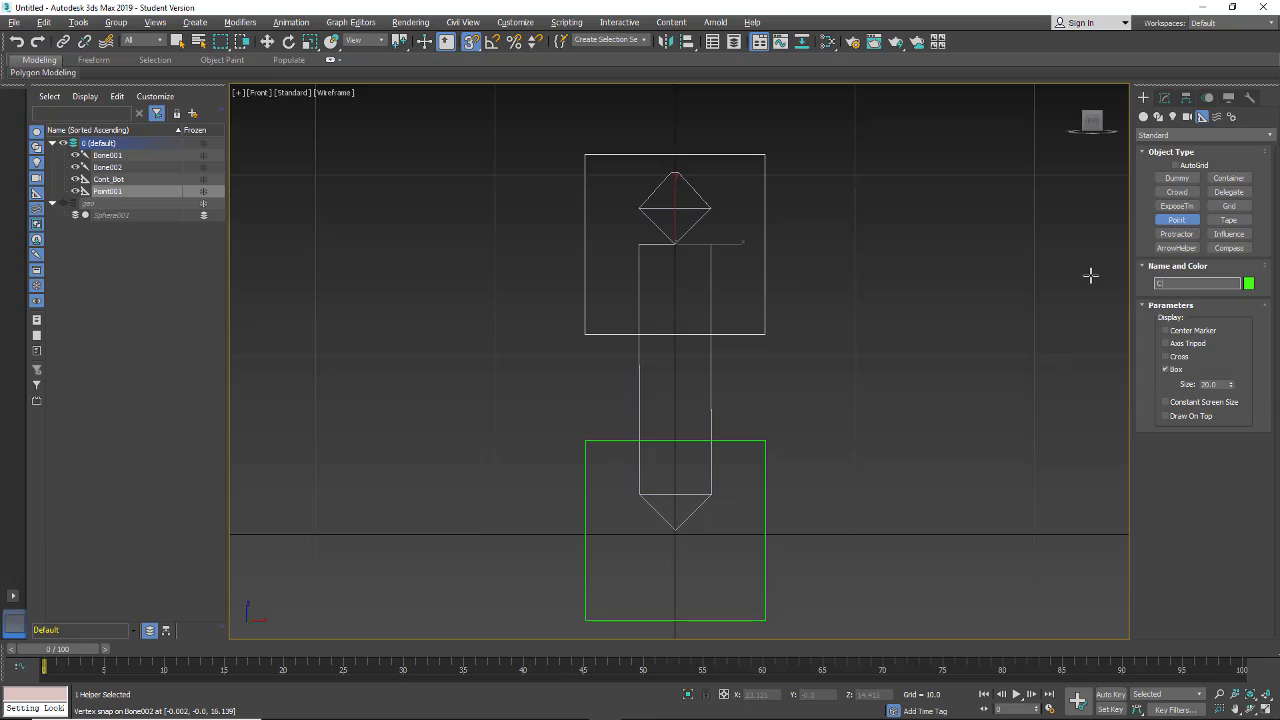
{"action": "type", "text": "Cont_top"}
{"action": "key", "text": "w"}
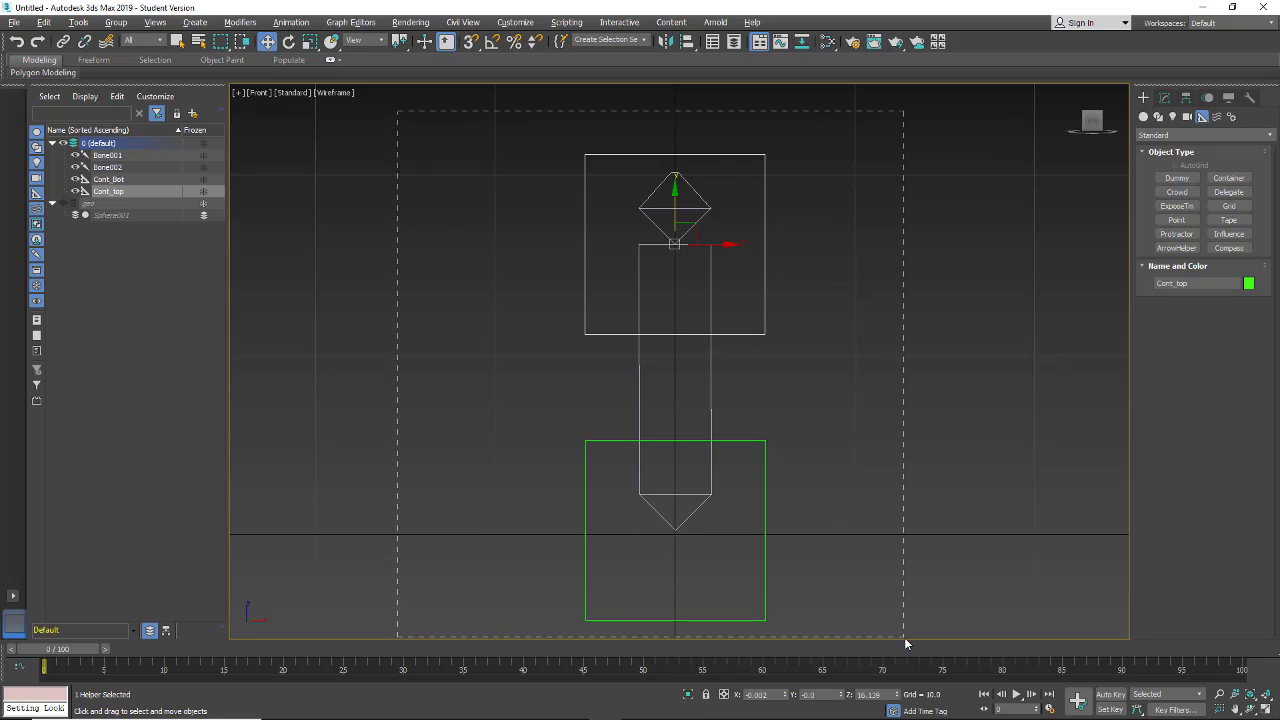
Freeze the transforms of both bones and both Point helpers
{"action": "left_click_drag", "start_coordinate": [904, 637], "coordinate": [606, 254]}
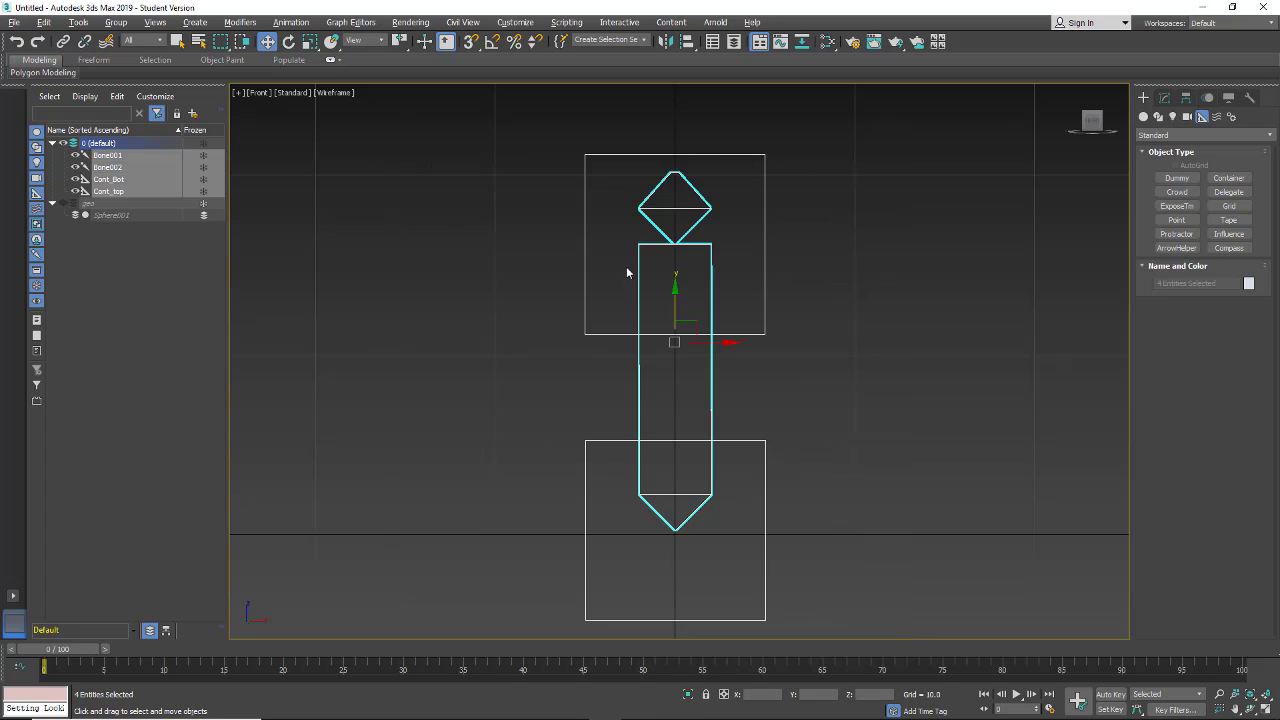
{"action": "right_click", "coordinate": [627, 270]}
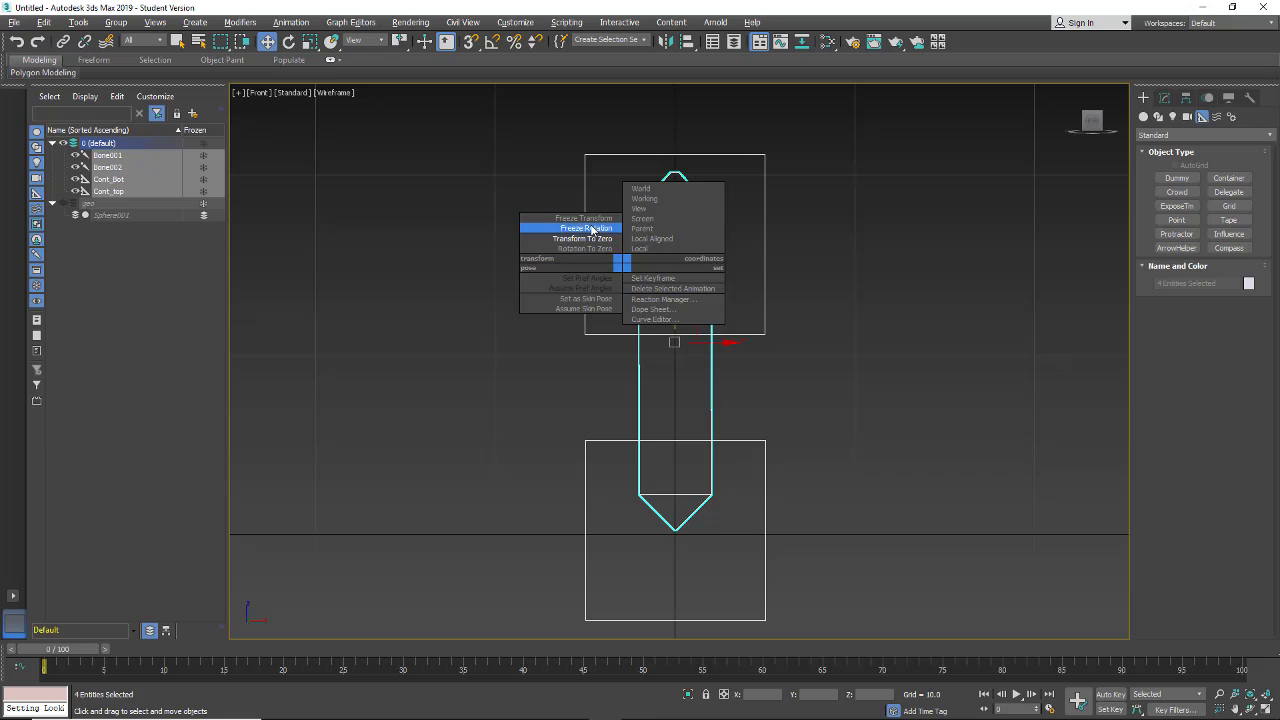
{"action": "left_click", "coordinate": [581, 219]}
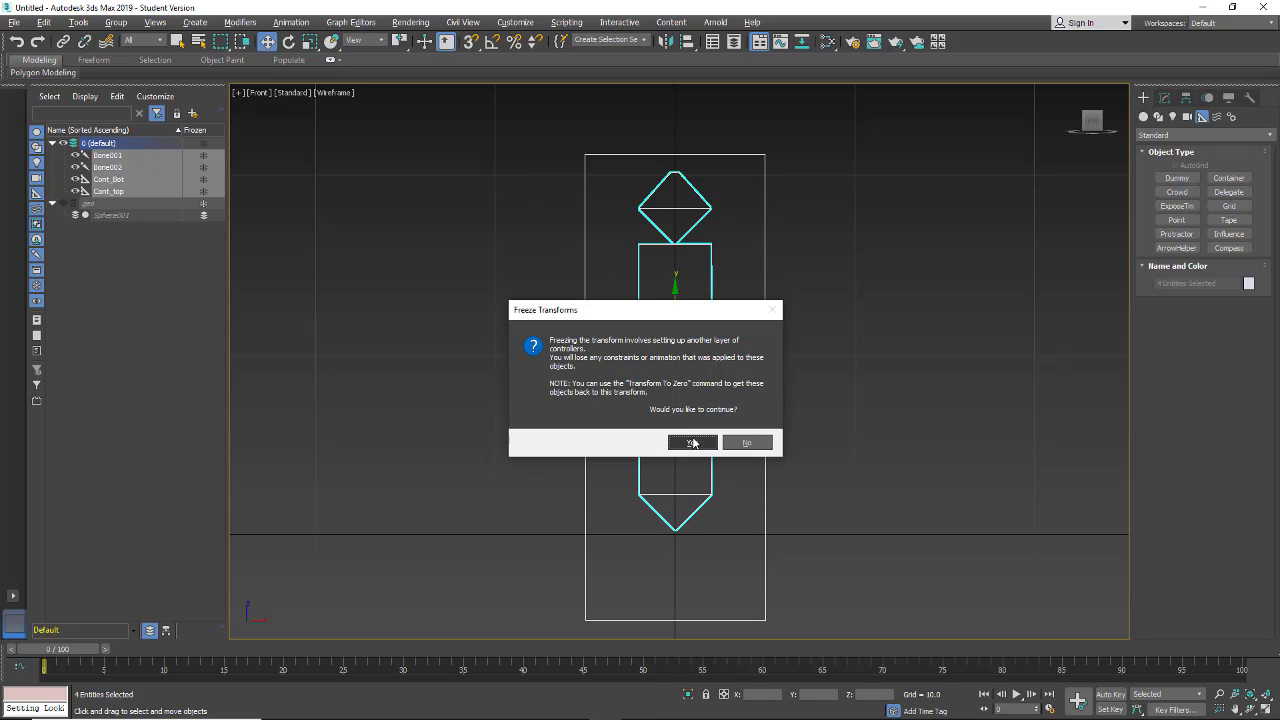
{"action": "left_click", "coordinate": [692, 443]}
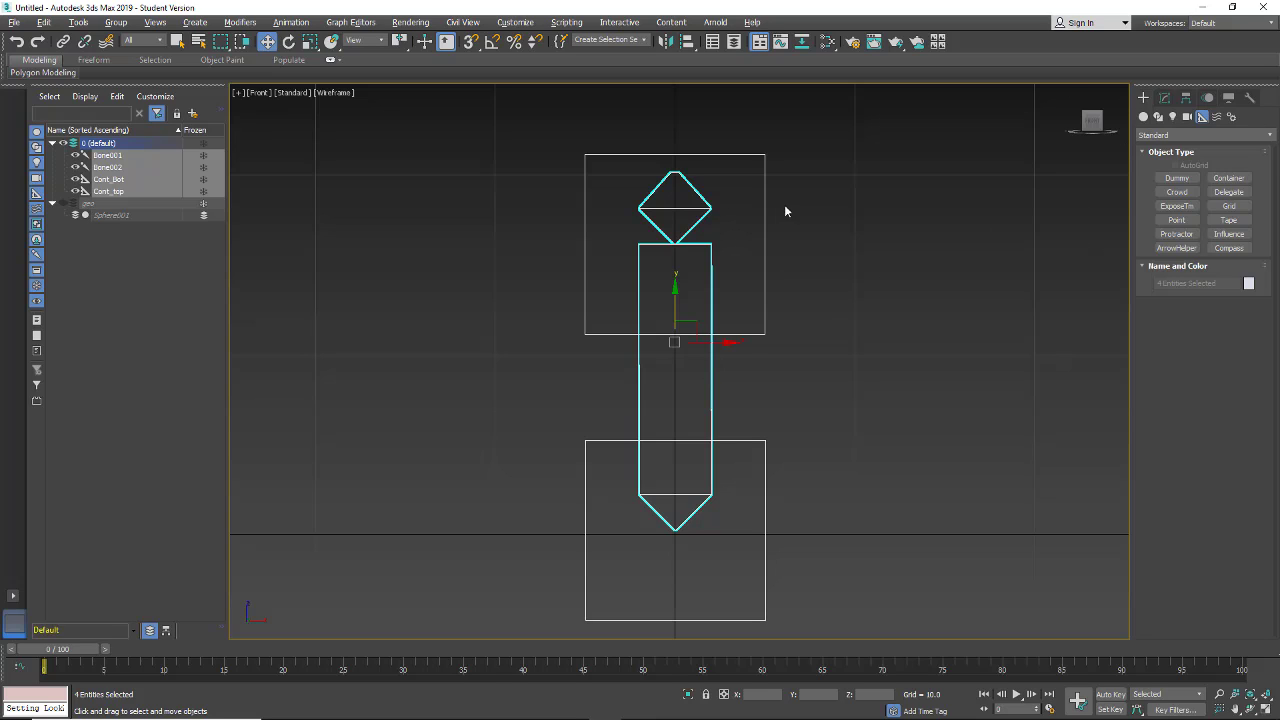
{"action": "left_click", "coordinate": [576, 408]}
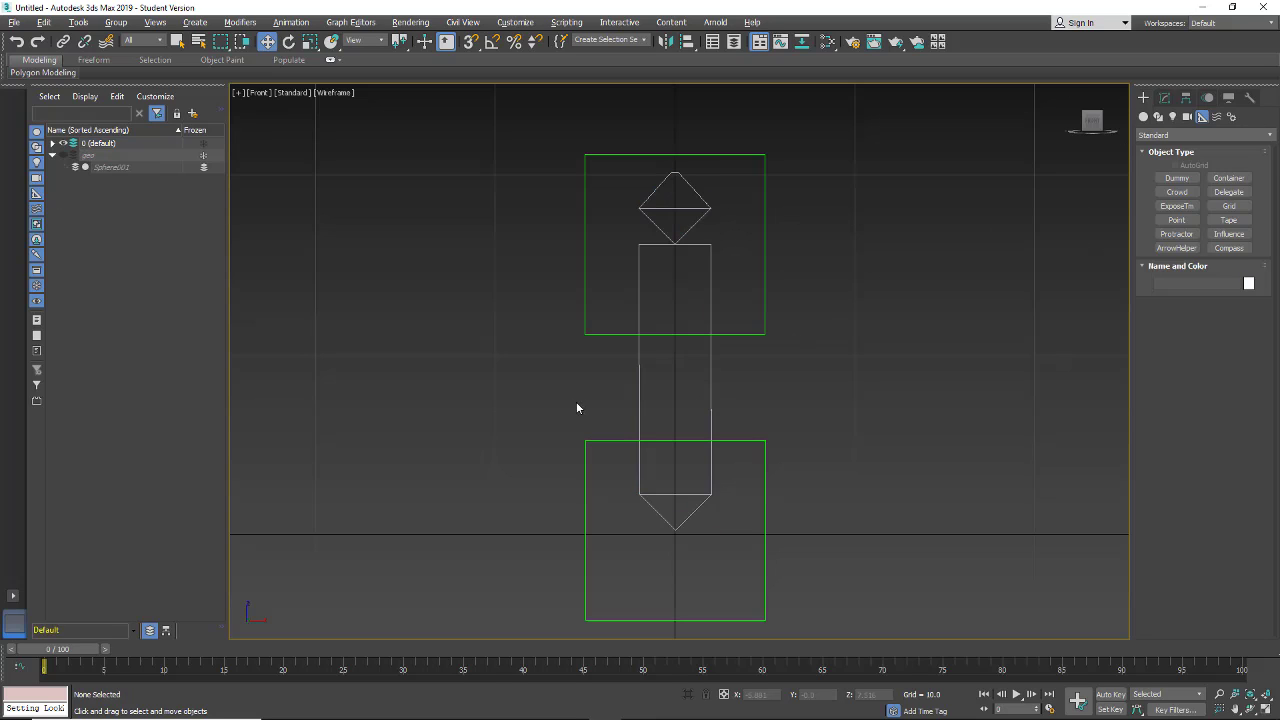
Apply a Position Constraint to the long lower bone with Cont_Bot as its target
{"action": "left_click", "coordinate": [638, 404]}
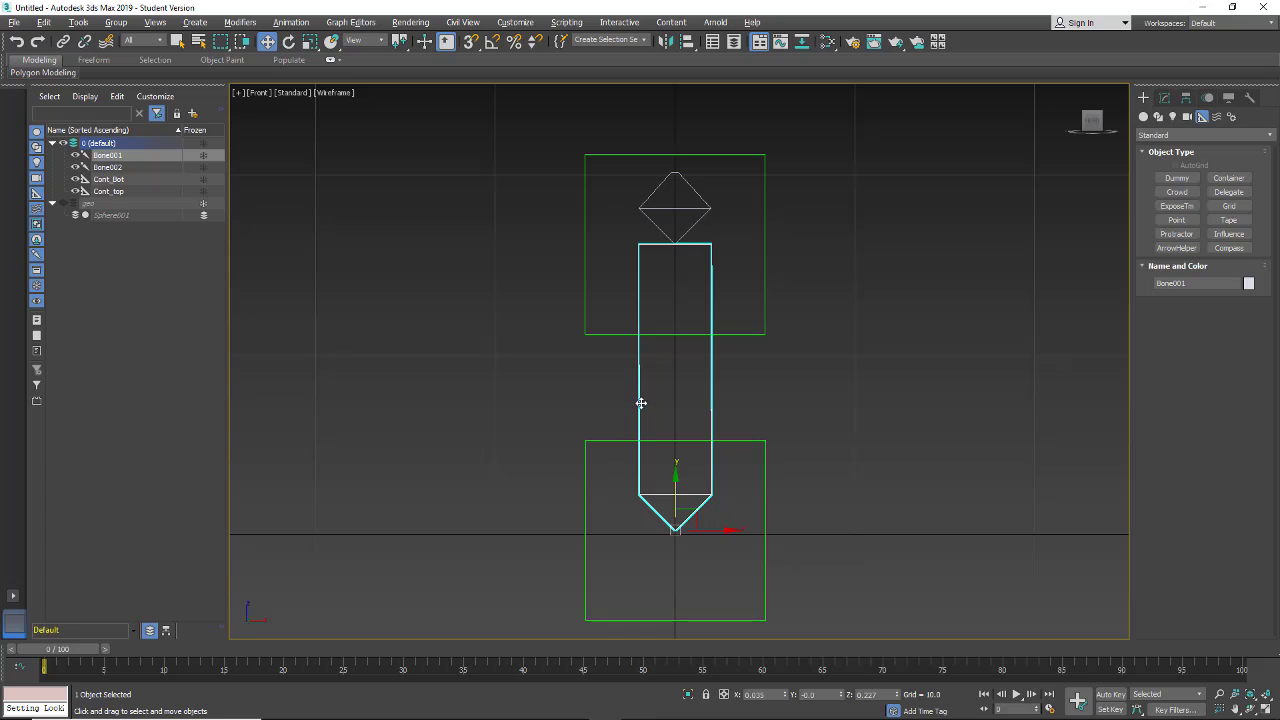
{"action": "left_click", "coordinate": [290, 22]}
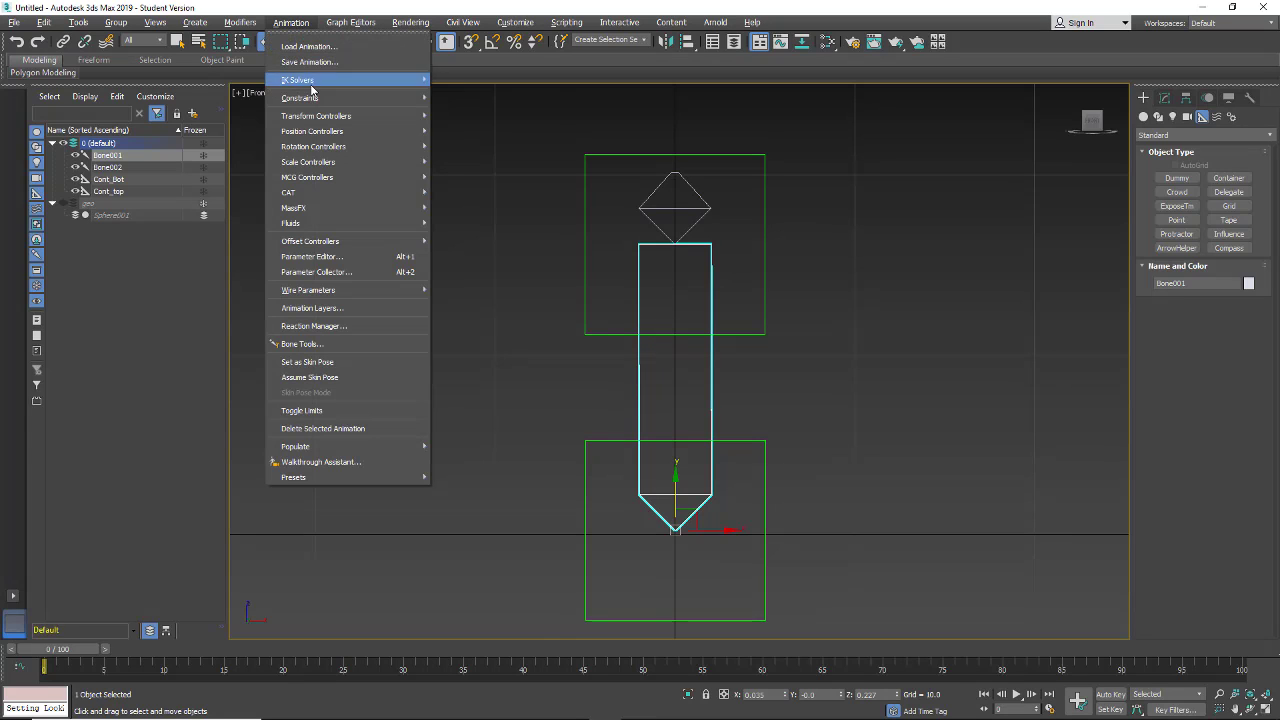
{"action": "mouse_move", "coordinate": [317, 98]}
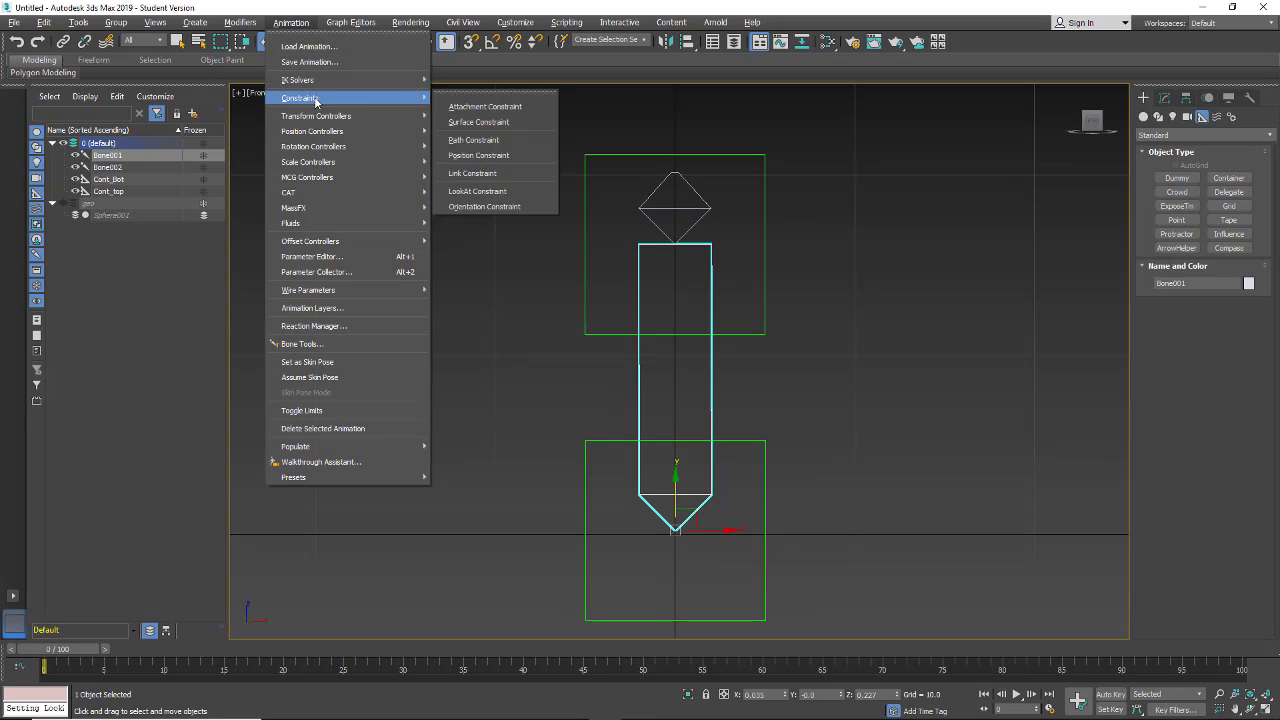
{"action": "left_click", "coordinate": [486, 155]}
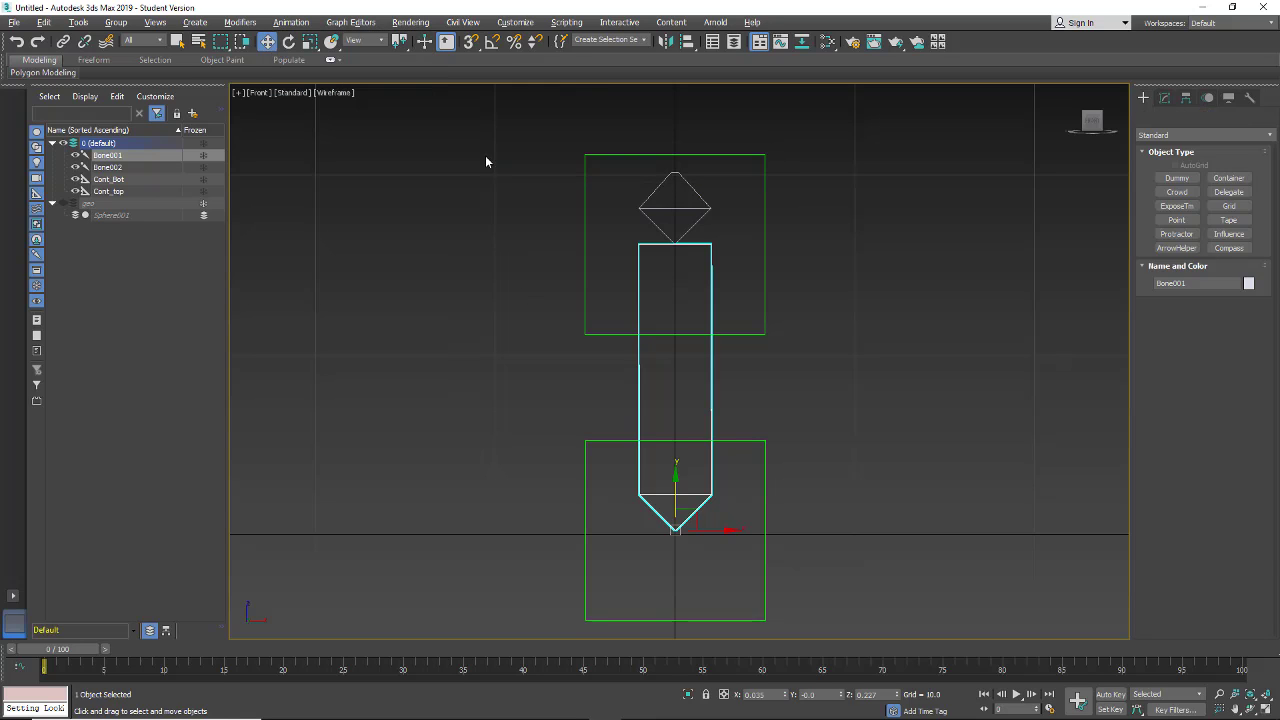
{"action": "left_click", "coordinate": [587, 442]}
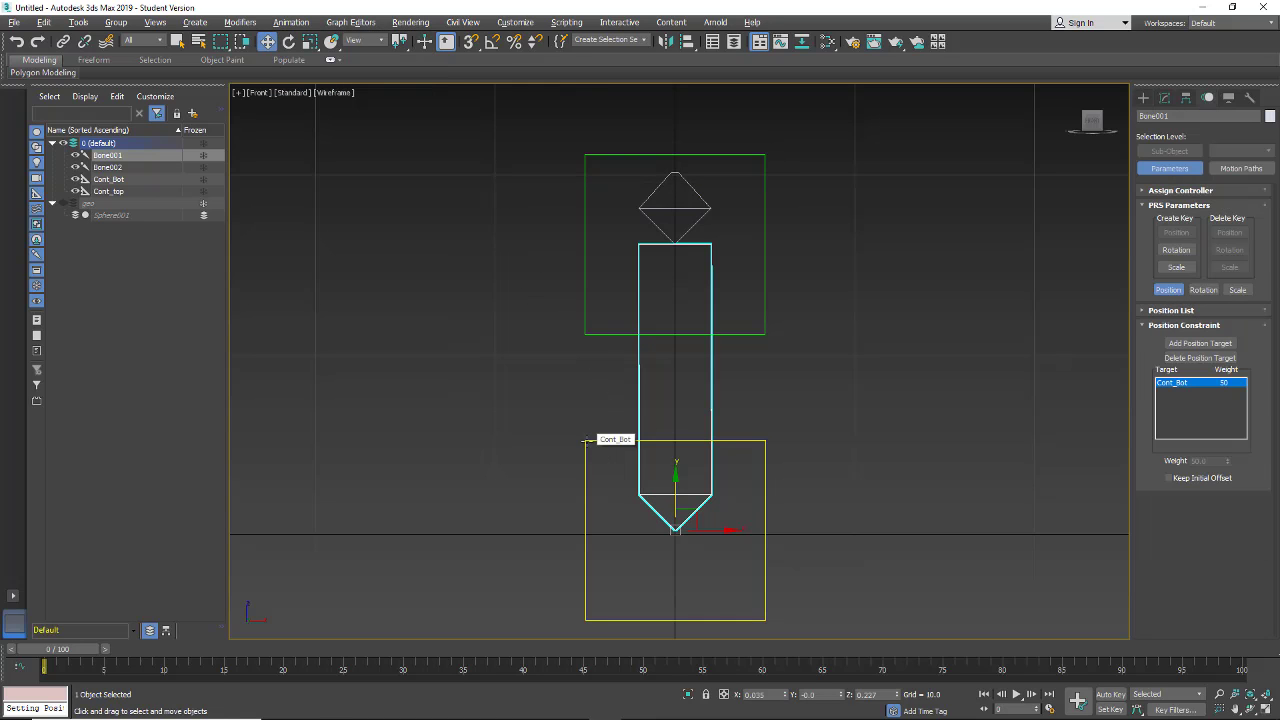
Apply a Position Constraint to the short end bone with Cont_top as its target
{"action": "left_click", "coordinate": [640, 204]}
{"action": "left_click", "coordinate": [290, 22]}
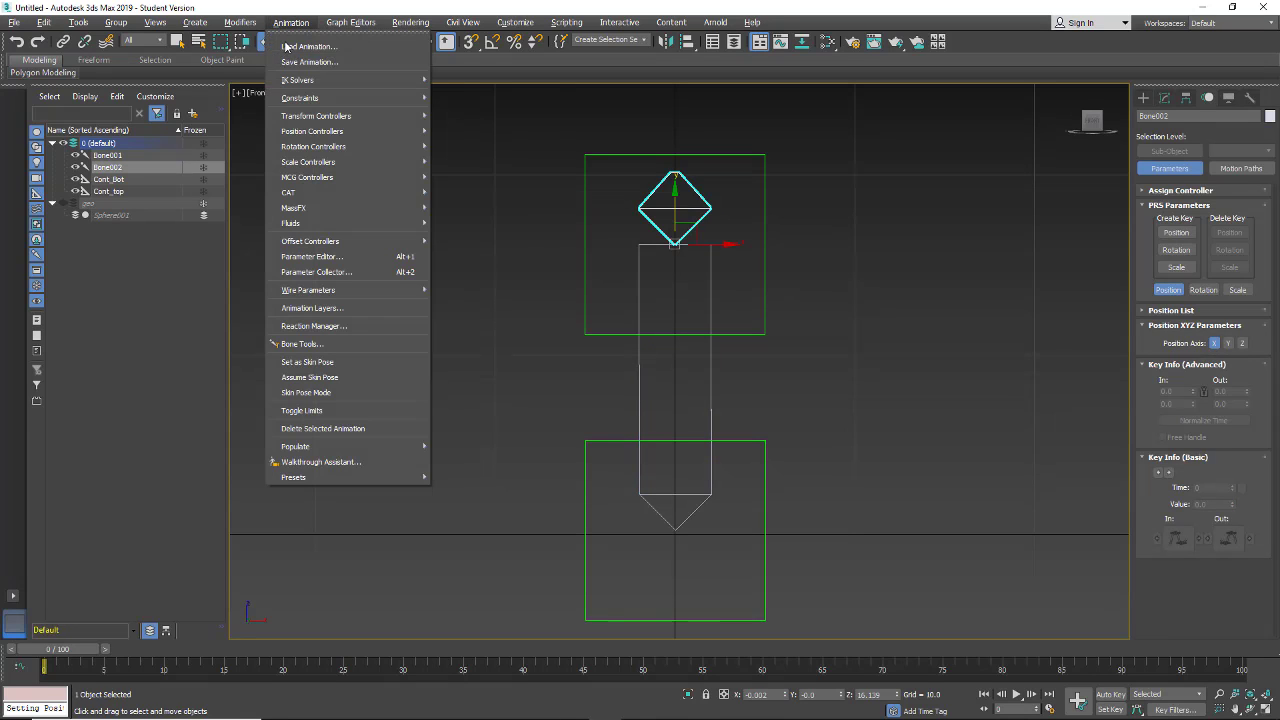
{"action": "mouse_move", "coordinate": [302, 98]}
{"action": "left_click", "coordinate": [463, 155]}
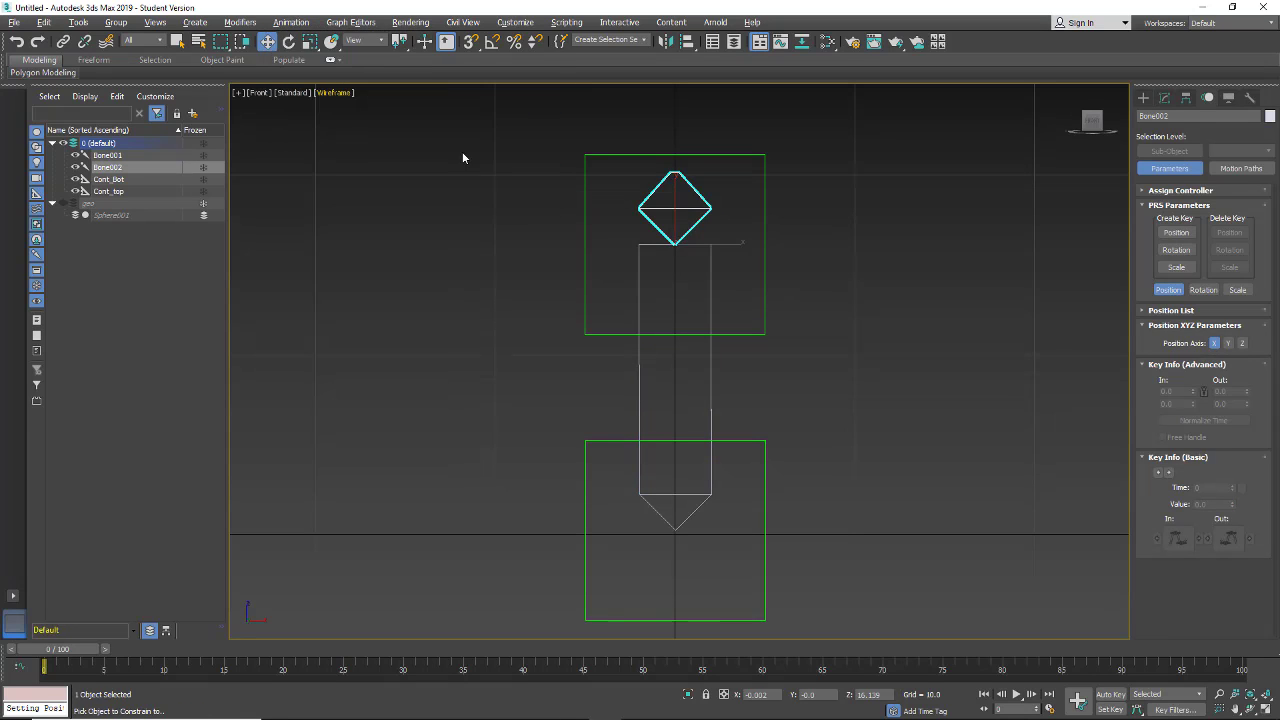
{"action": "left_click", "coordinate": [583, 202]}
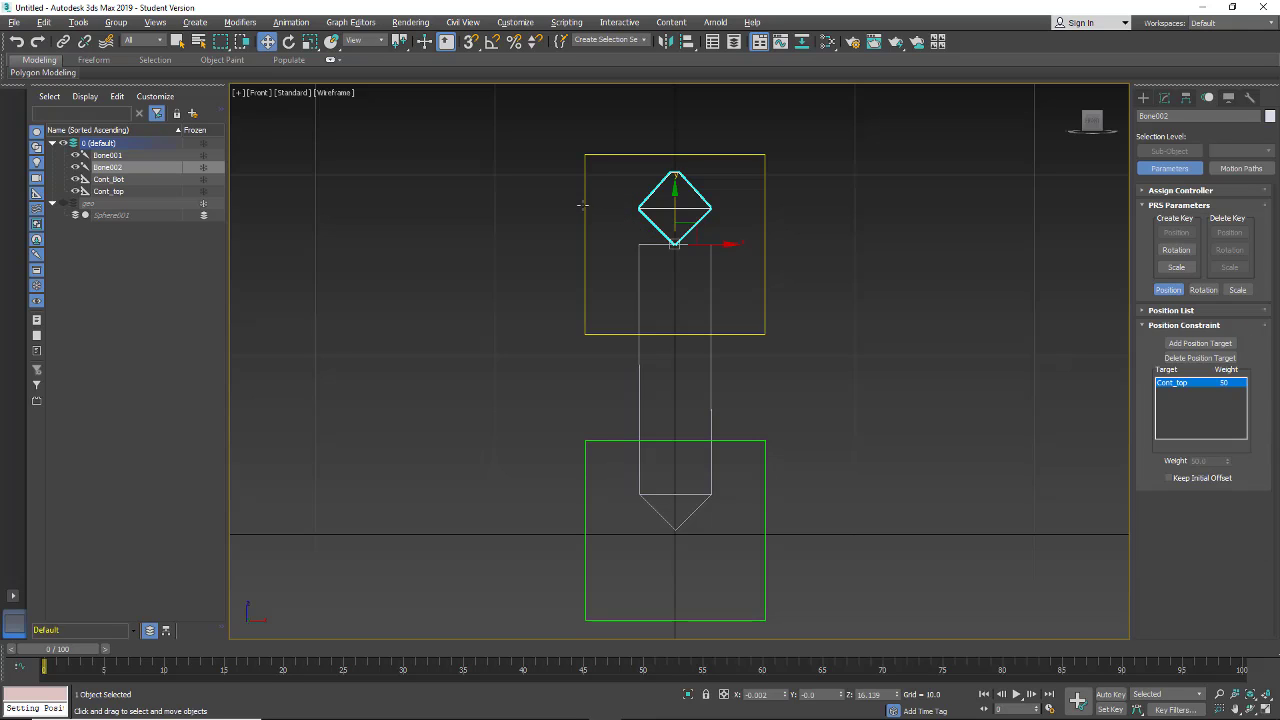
Try moving the end bone and the Cont_top helper to test the constraint, and undo the helper's move
{"action": "left_click_drag", "start_coordinate": [693, 225], "coordinate": [690, 189]}
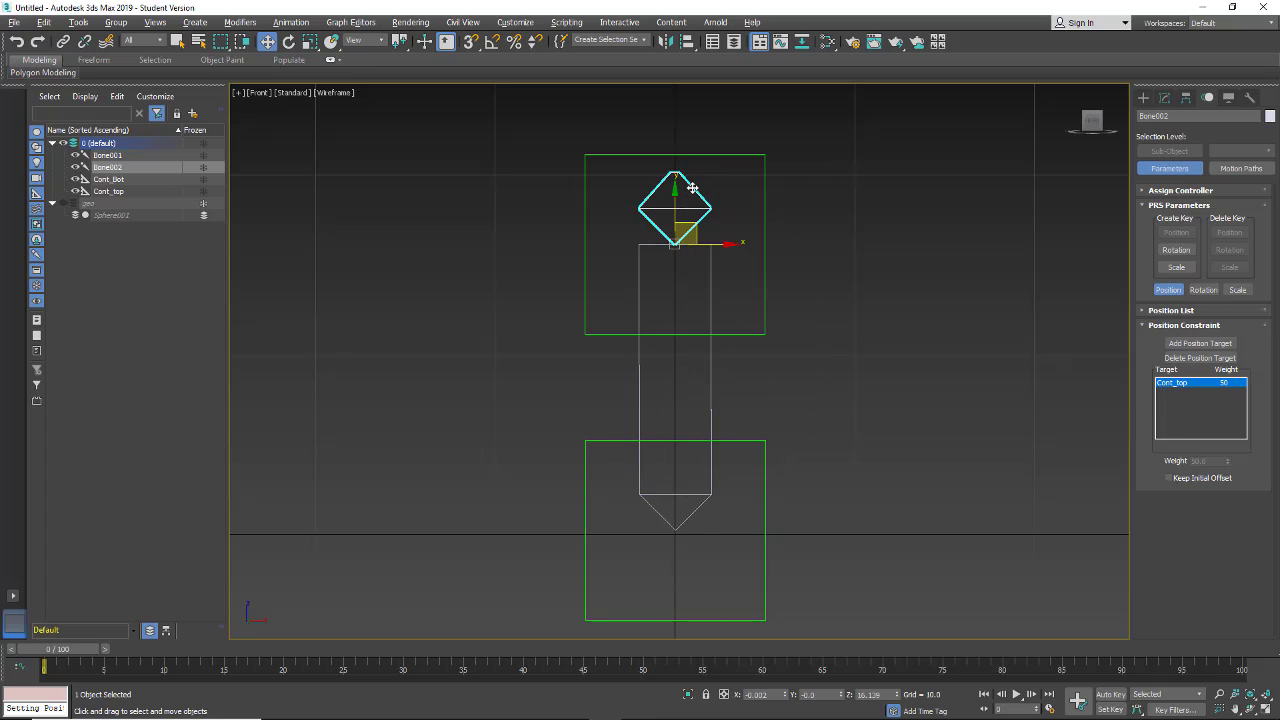
{"action": "left_click", "coordinate": [764, 158]}
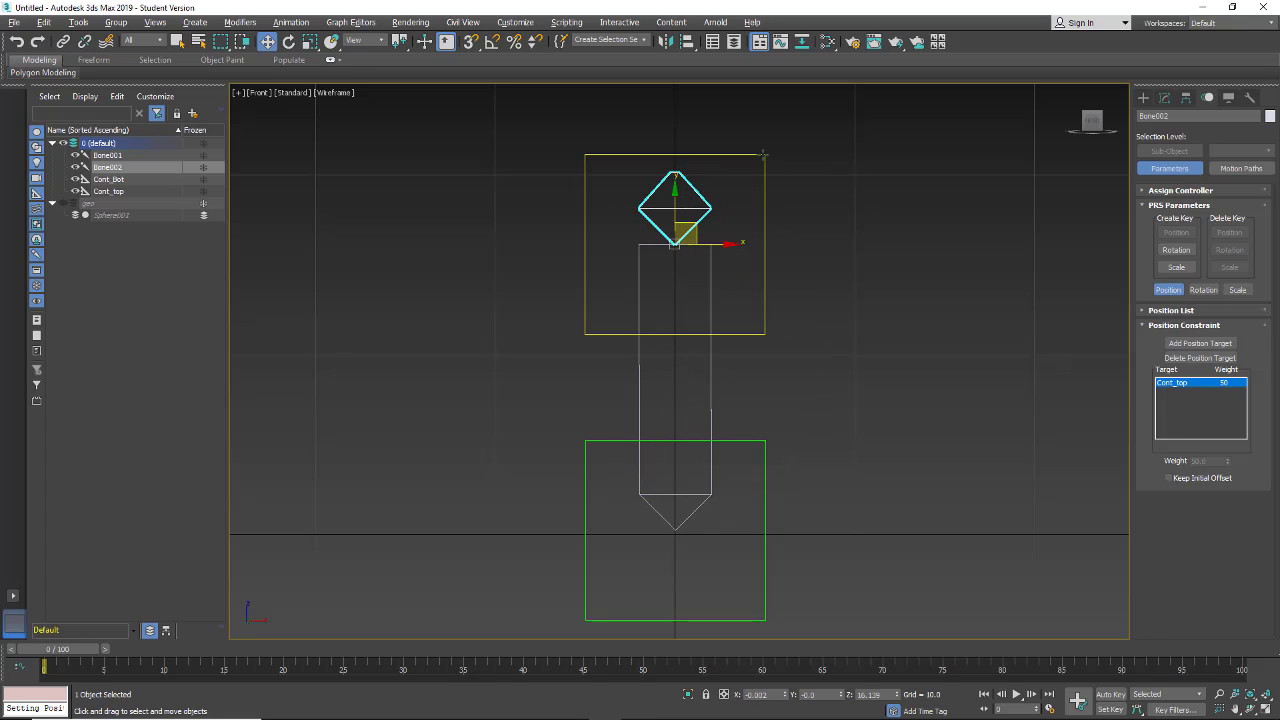
{"action": "left_click", "coordinate": [690, 230]}
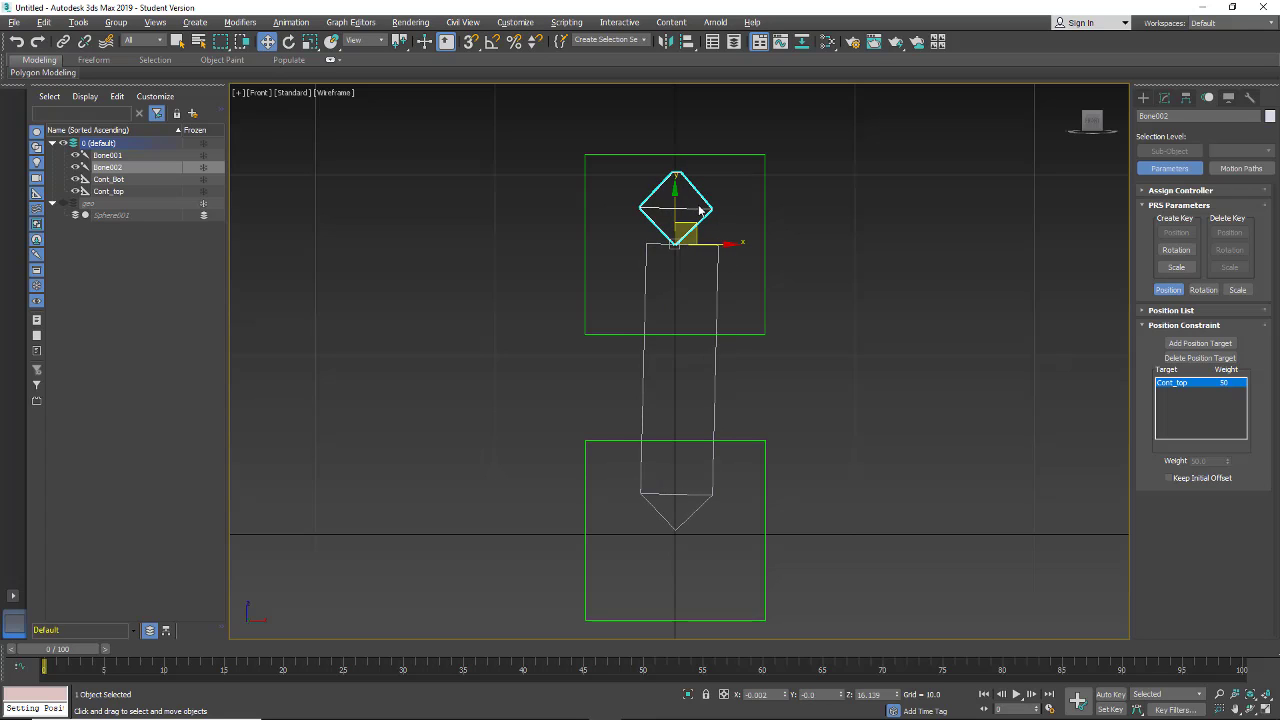
{"action": "left_click", "coordinate": [764, 155]}
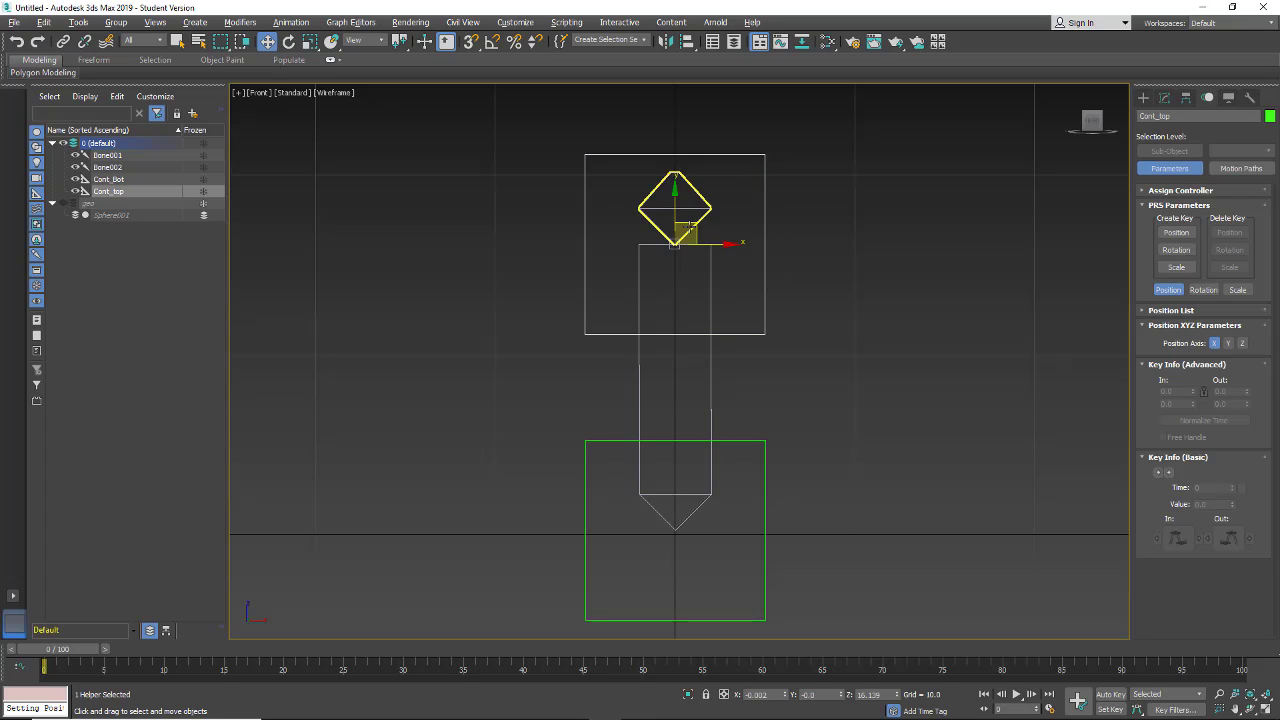
{"action": "left_click_drag", "start_coordinate": [690, 228], "coordinate": [786, 216]}
{"action": "key", "text": "ctrl+z"}
Apply a LookAt Constraint to the long lower bone with Cont_top as its target
{"action": "left_click", "coordinate": [641, 382]}
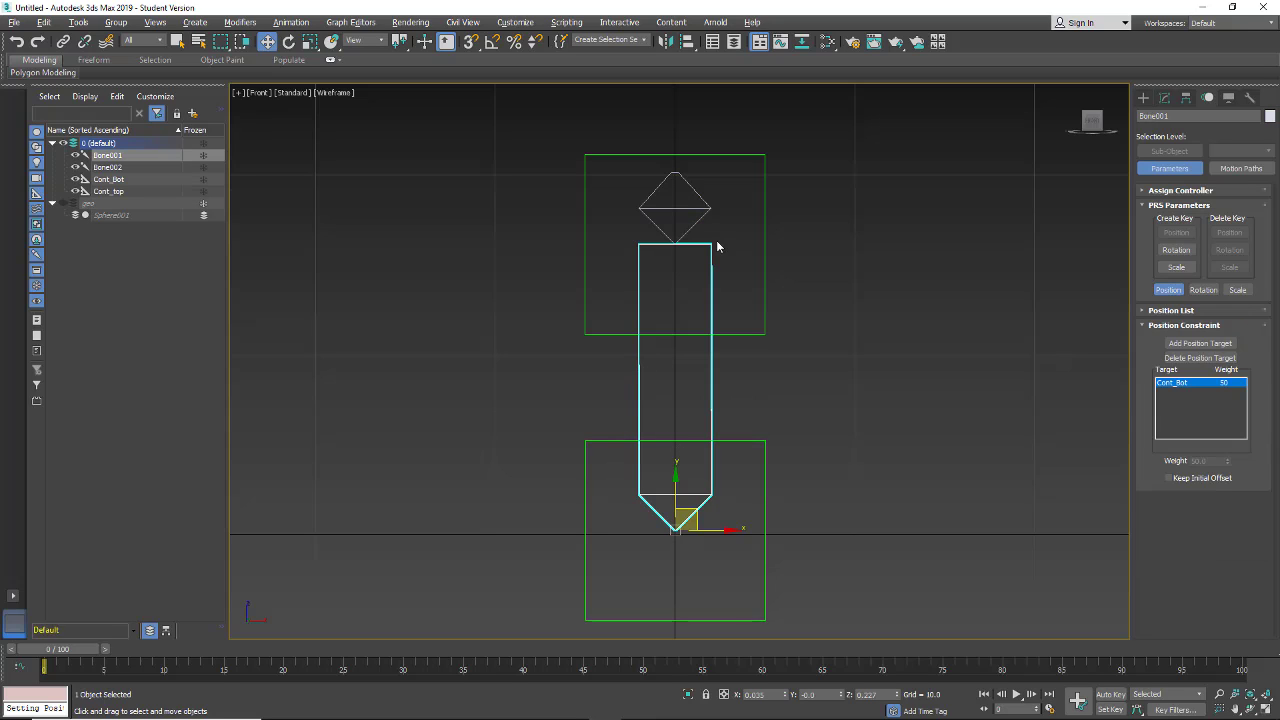
{"action": "left_click", "coordinate": [289, 23]}
{"action": "mouse_move", "coordinate": [297, 100]}
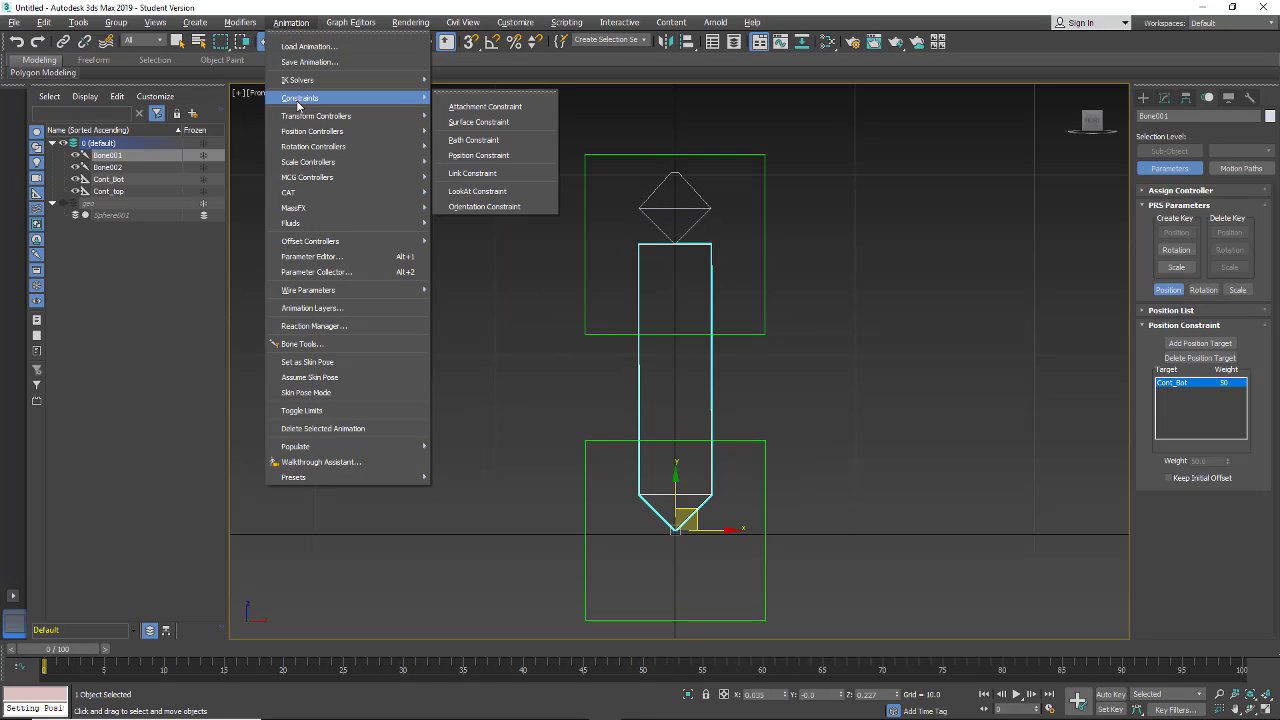
{"action": "left_click", "coordinate": [471, 192]}
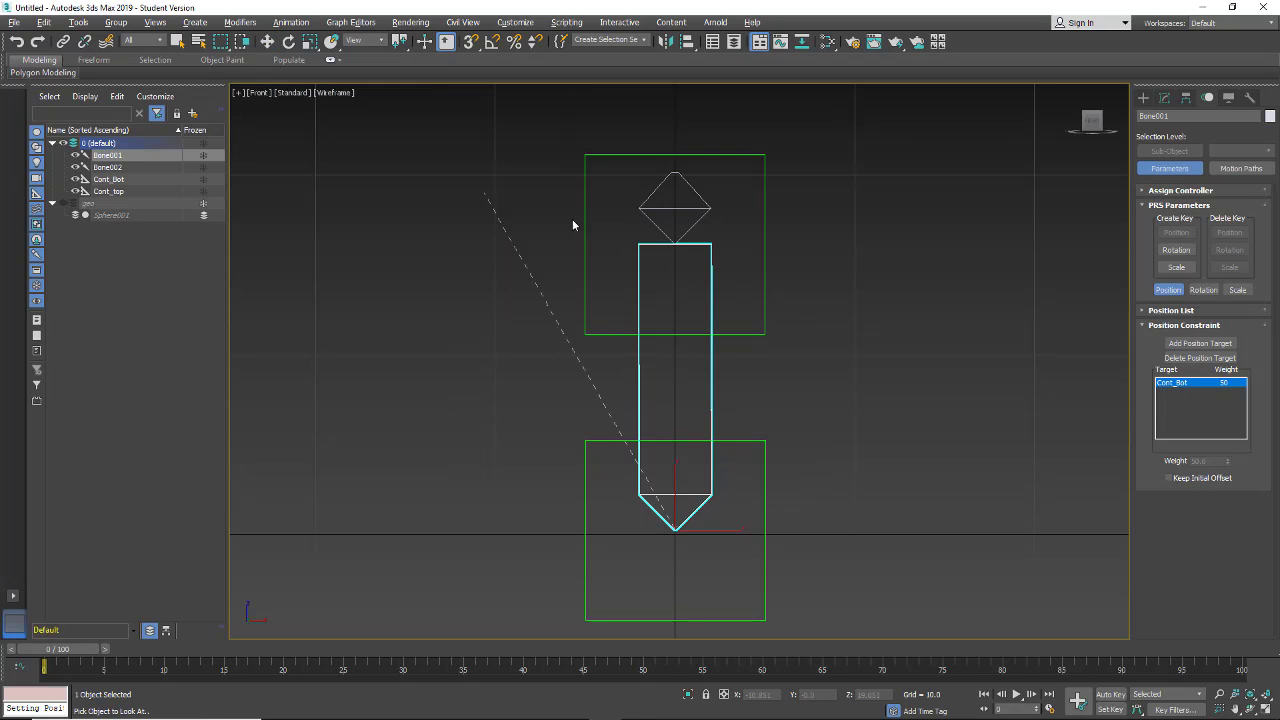
{"action": "left_click", "coordinate": [765, 158]}
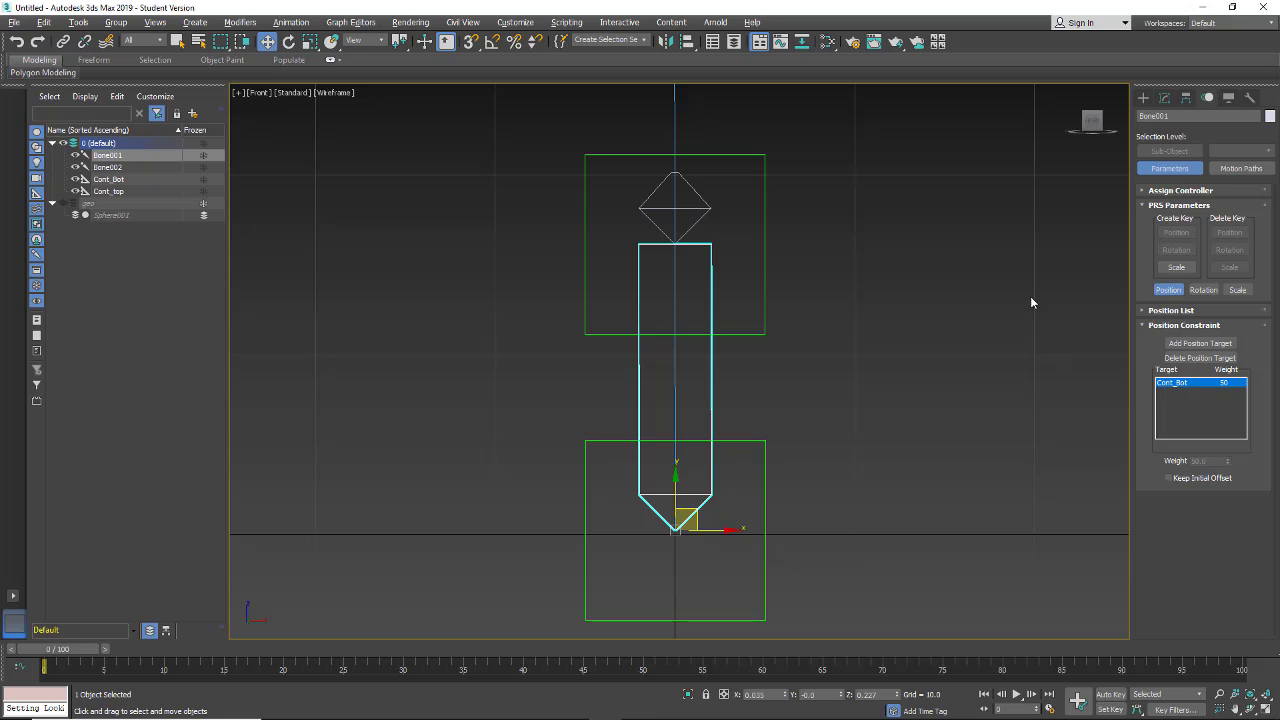
Turn on Keep Initial Offset for the long lower bone's Position Constraint and select the Cont_top helper
{"action": "left_click", "coordinate": [1180, 190]}
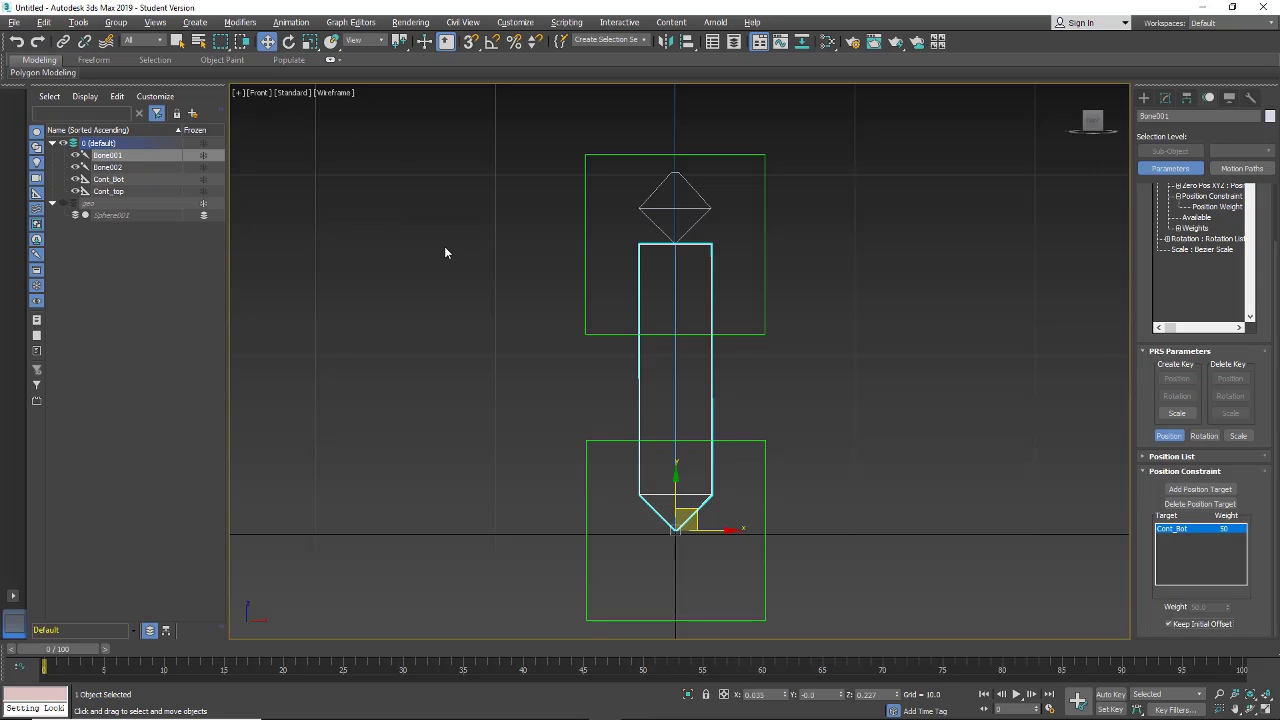
{"action": "left_click", "coordinate": [591, 153]}
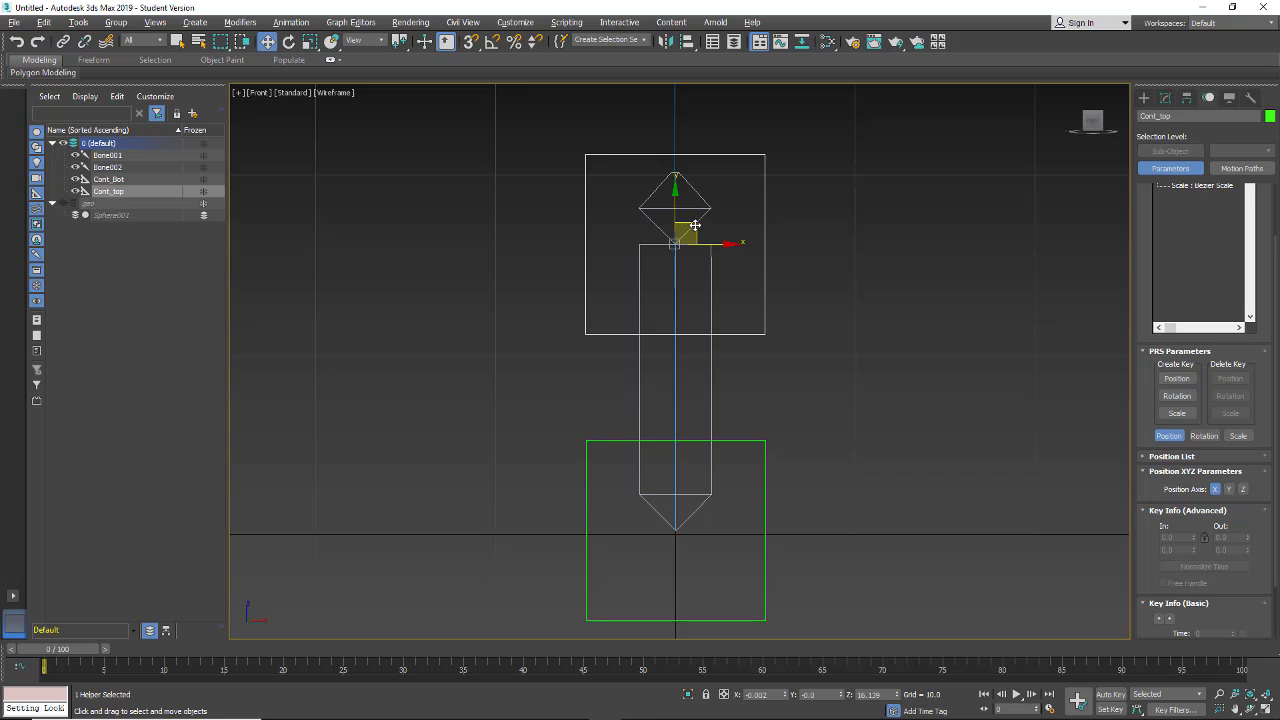
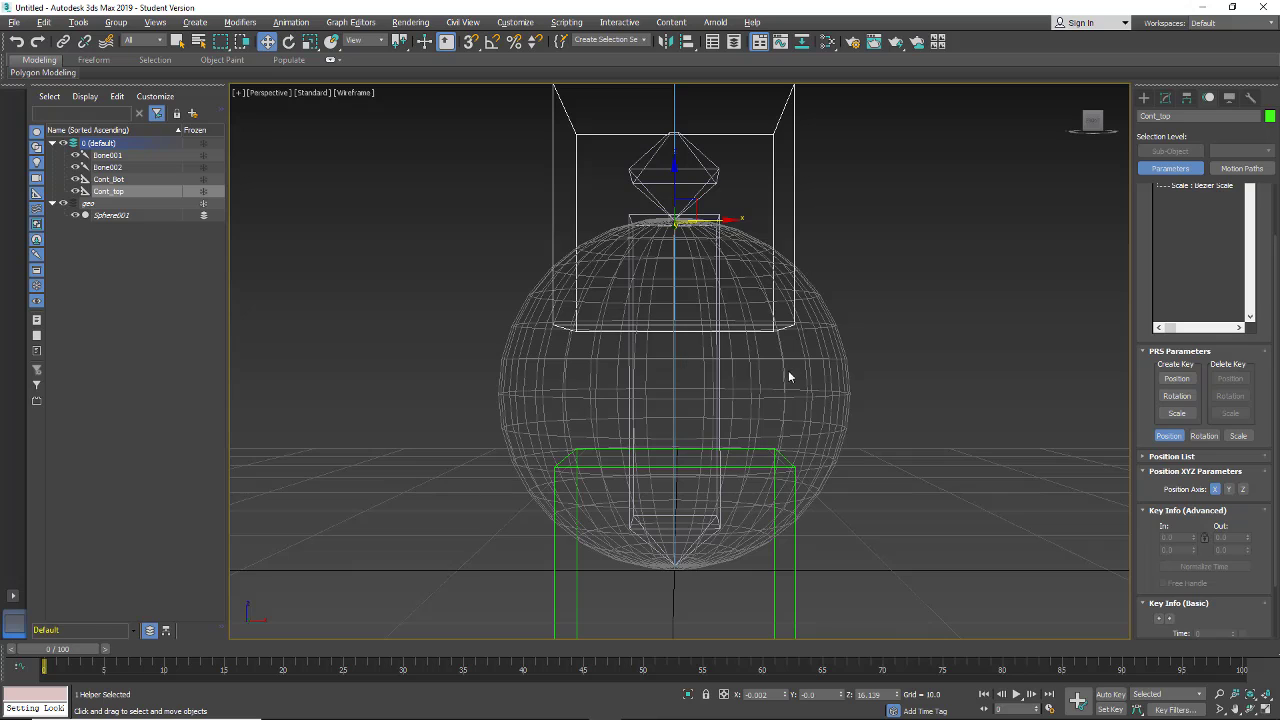
Display the perspective viewport in Default Shading, with the whole ball rig in sight
{"action": "left_click", "coordinate": [352, 92]}
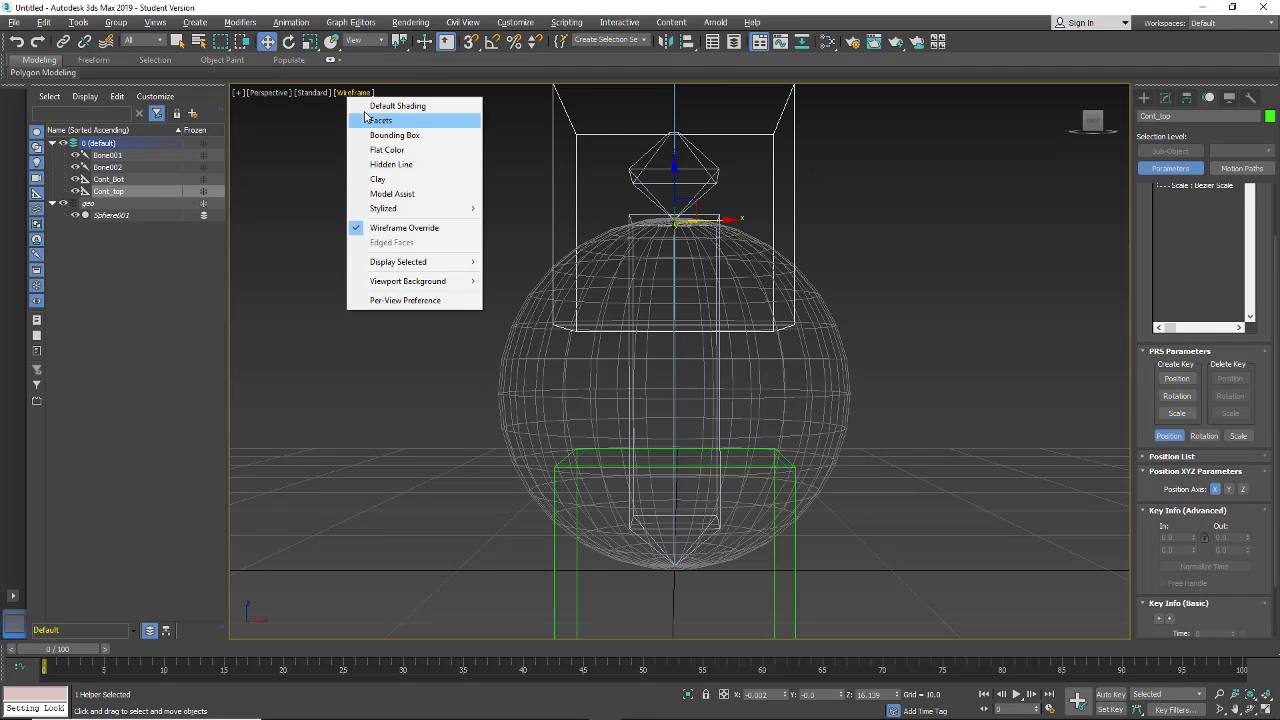
{"action": "left_click", "coordinate": [371, 108]}
{"action": "middle_click_drag", "start_coordinate": [921, 410], "coordinate": [869, 443], "text": "alt"}
{"action": "scroll", "coordinate": [869, 443], "scroll_direction": "down", "scroll_amount": 8}
{"action": "scroll", "coordinate": [851, 440], "scroll_direction": "up", "scroll_amount": 4}
{"action": "middle_click_drag", "start_coordinate": [880, 501], "coordinate": [823, 434], "text": "alt"}
Create a circle spline by numeric entry with its centre at 0, 0, 0 and a radius of 10
{"action": "left_click", "coordinate": [1144, 98]}
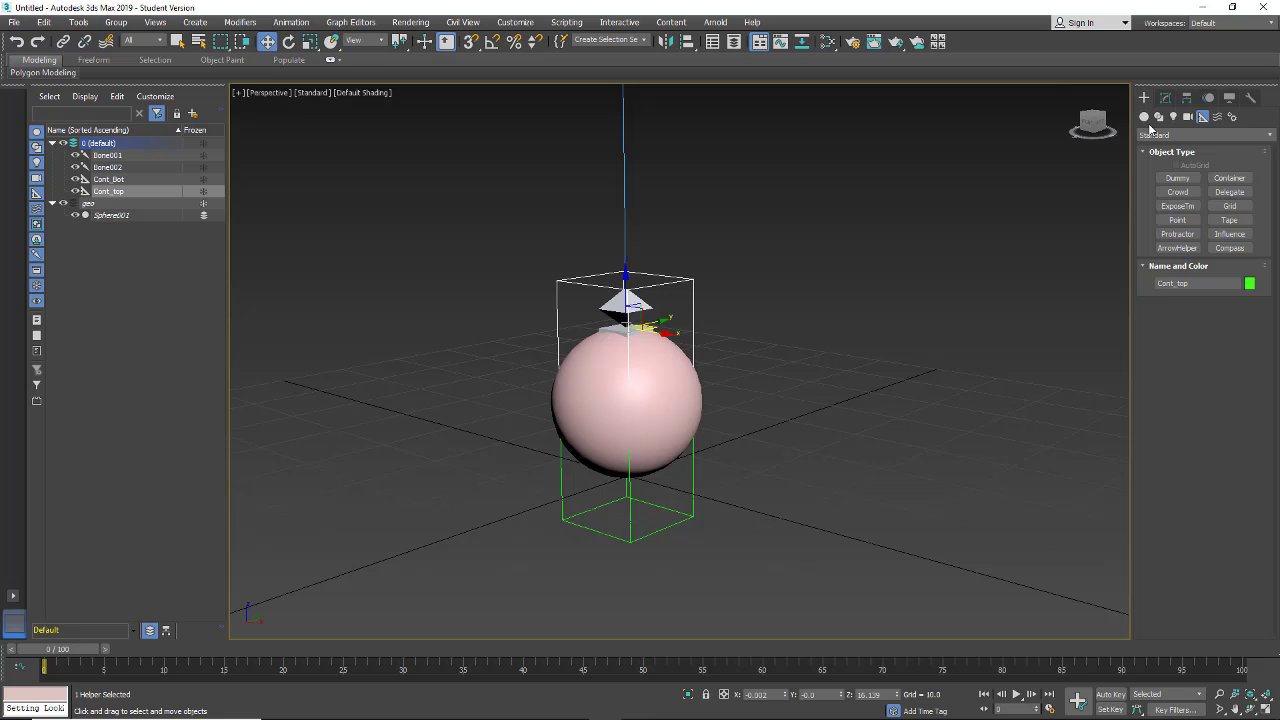
{"action": "left_click", "coordinate": [1159, 117]}
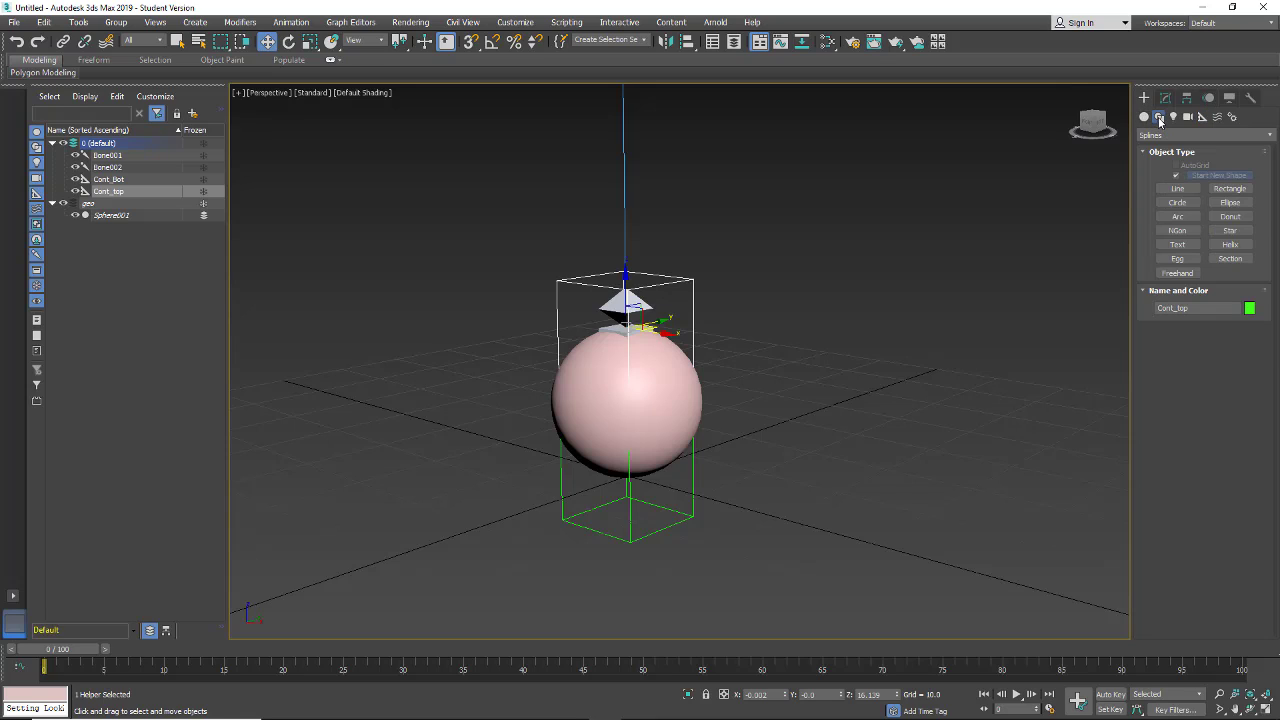
{"action": "left_click", "coordinate": [1170, 204]}
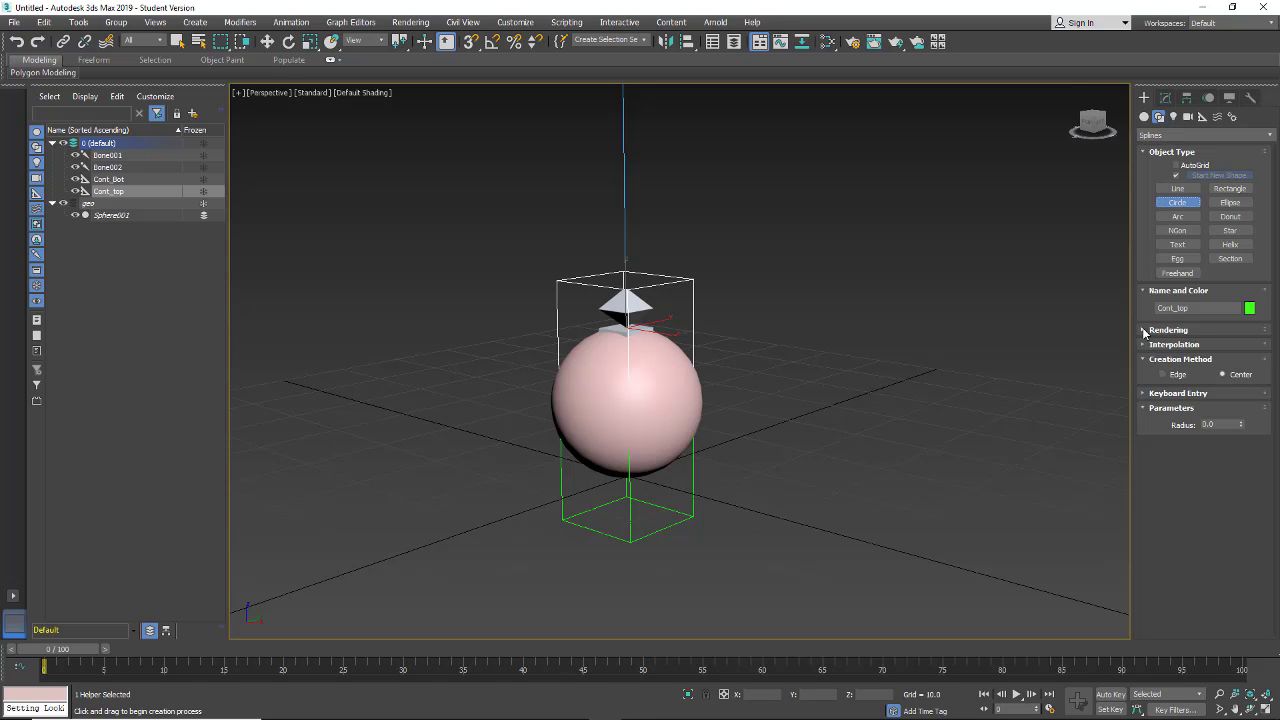
{"action": "left_click", "coordinate": [1143, 394]}
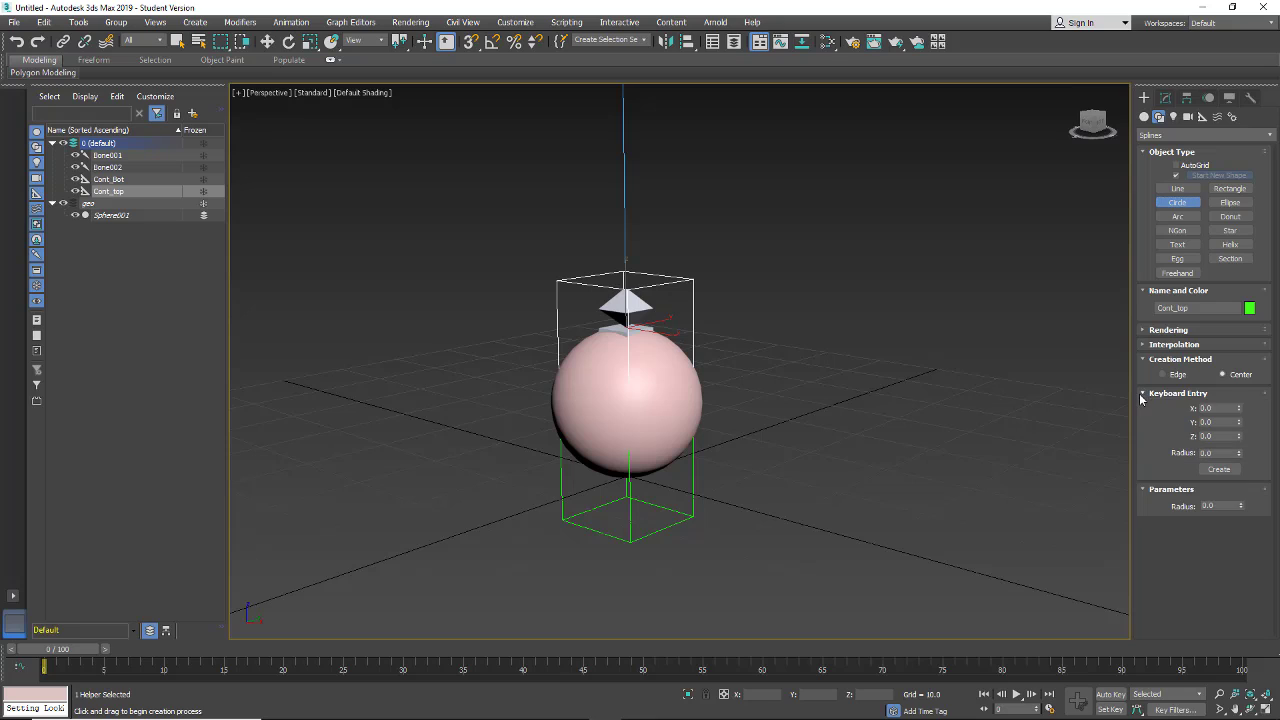
{"action": "left_click", "coordinate": [1220, 453]}
{"action": "type", "text": "10"}
{"action": "left_click", "coordinate": [1219, 468]}
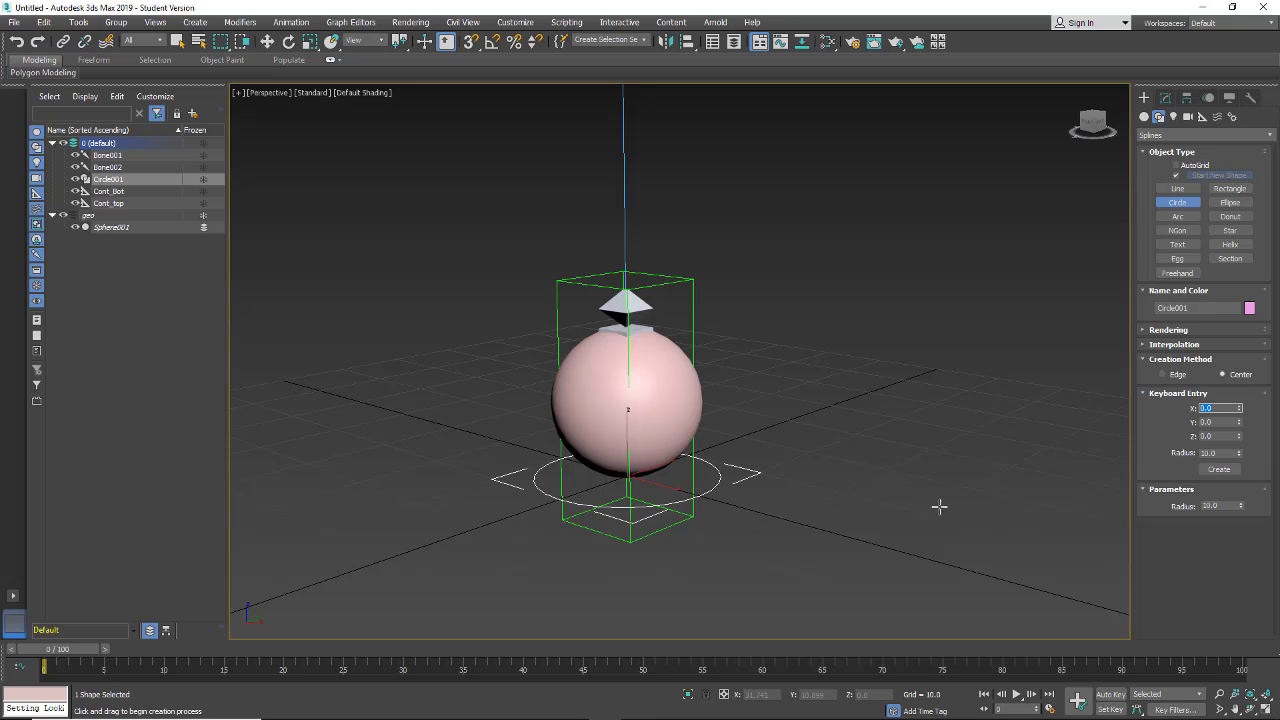
Enable the circle's thickness in the viewport and raise the ring about 8 units to the sphere's middle
{"action": "left_click", "coordinate": [1143, 329]}
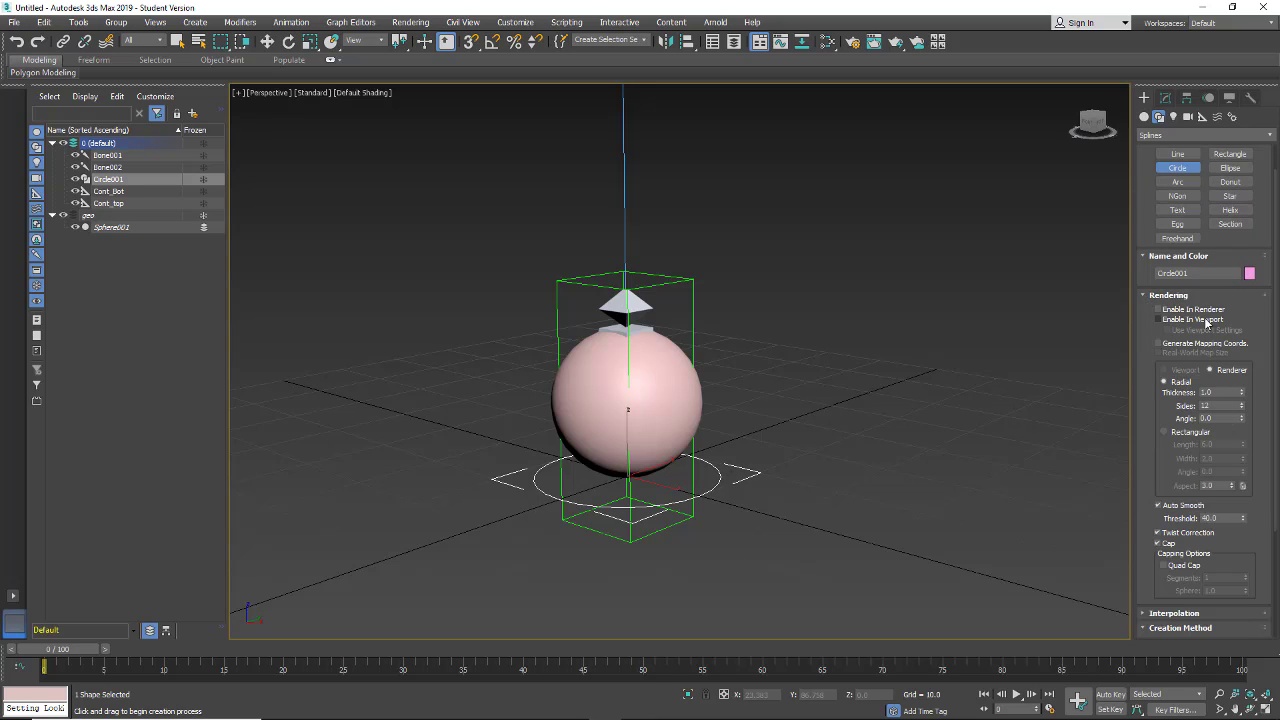
{"action": "left_click", "coordinate": [1158, 319]}
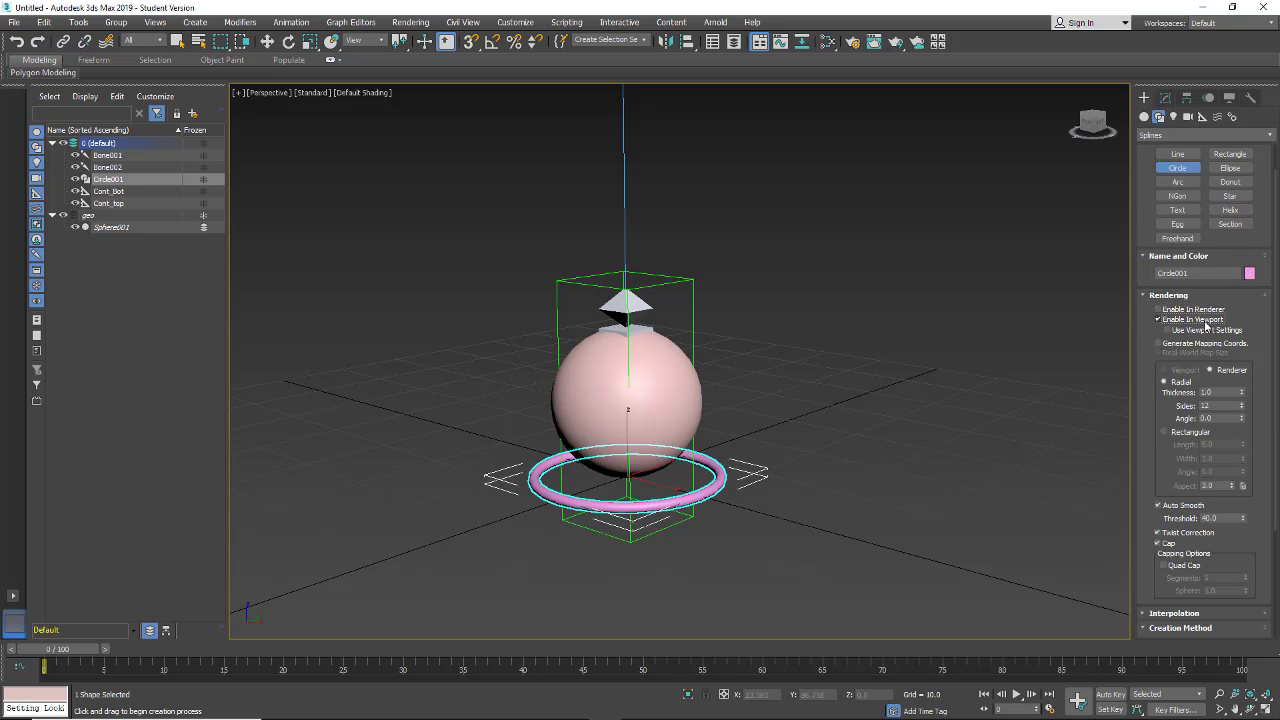
{"action": "left_click", "coordinate": [267, 41]}
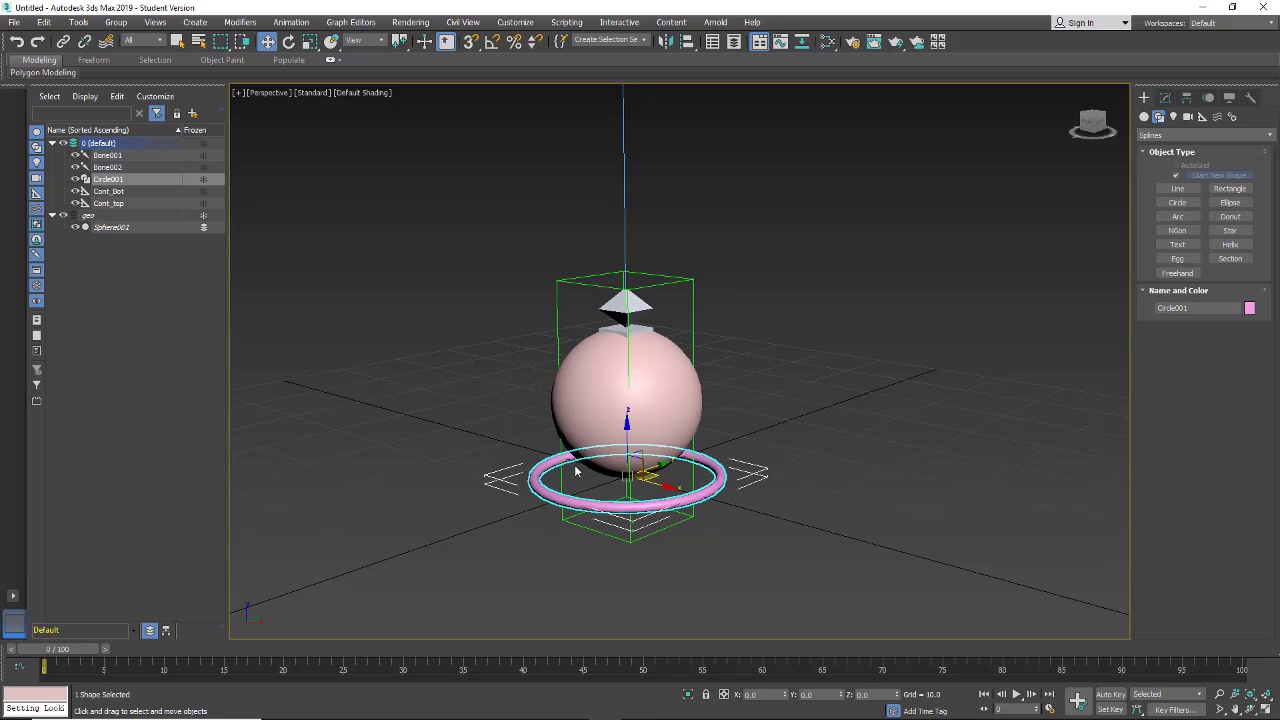
{"action": "left_click_drag", "start_coordinate": [628, 445], "coordinate": [628, 362]}
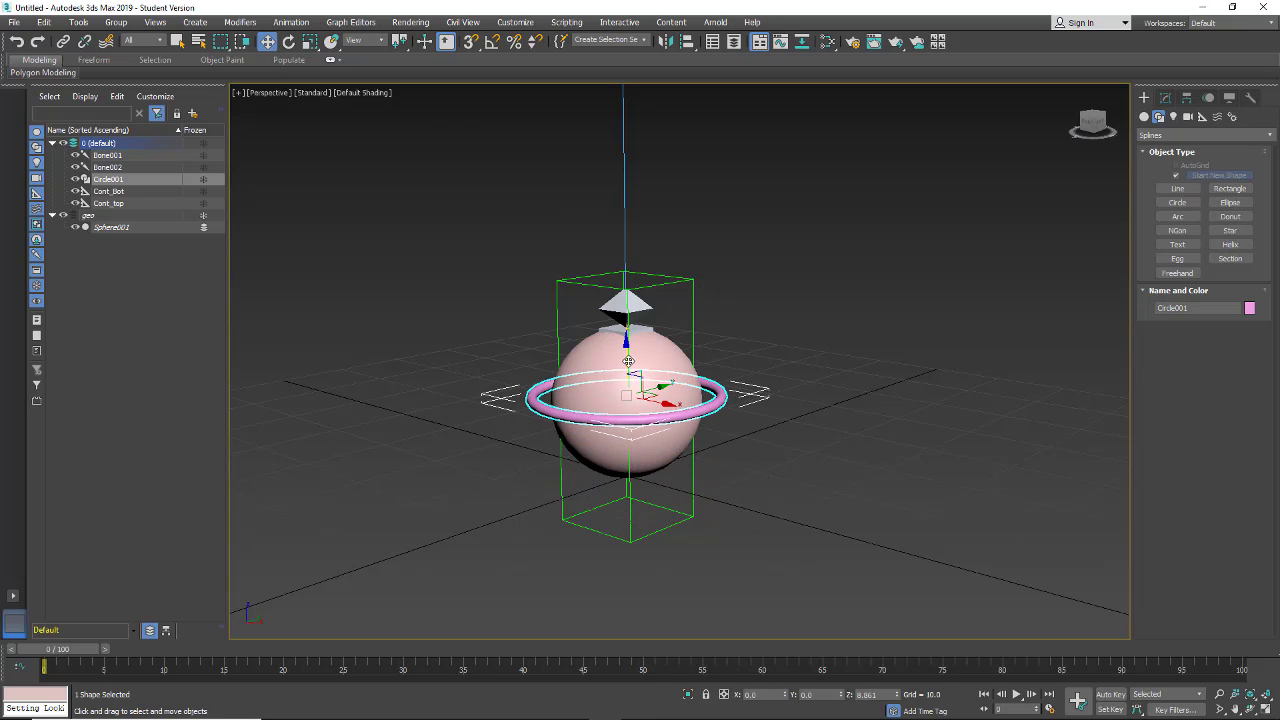
Apply Freeze Transform to the circle ring around the sphere and confirm it
{"action": "right_click", "coordinate": [573, 418]}
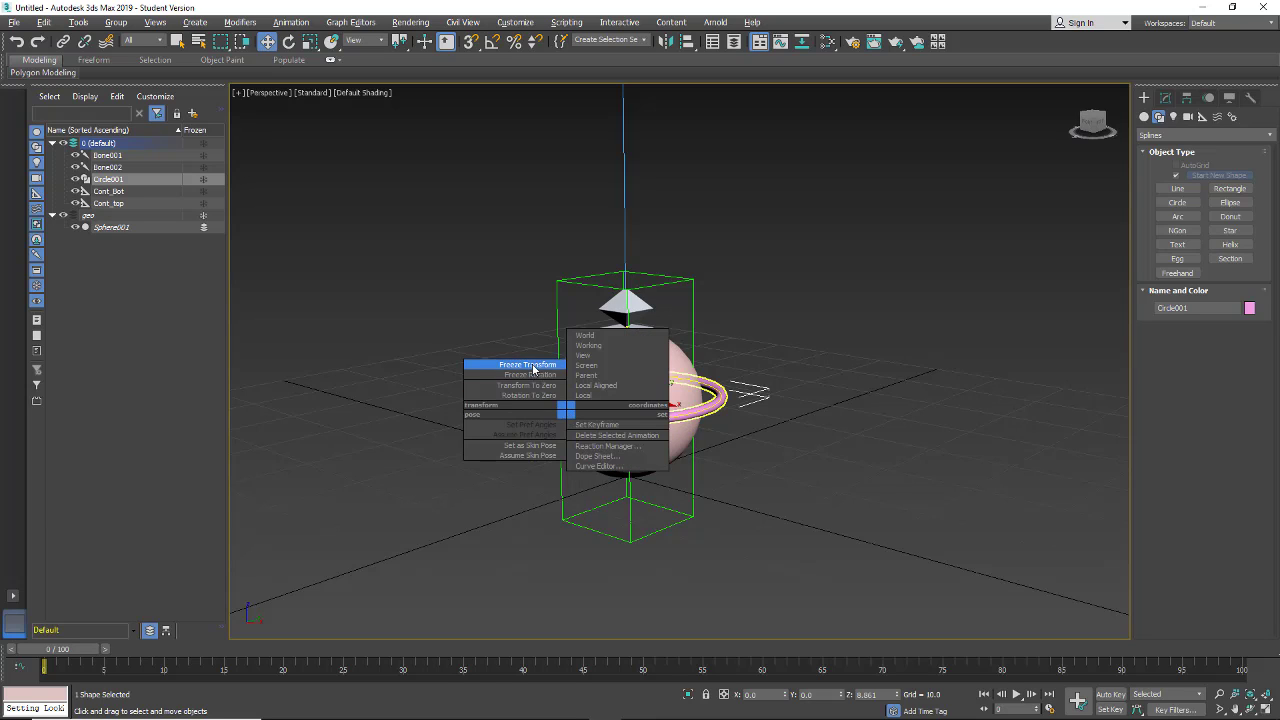
{"action": "left_click", "coordinate": [533, 368]}
{"action": "left_click", "coordinate": [690, 442]}
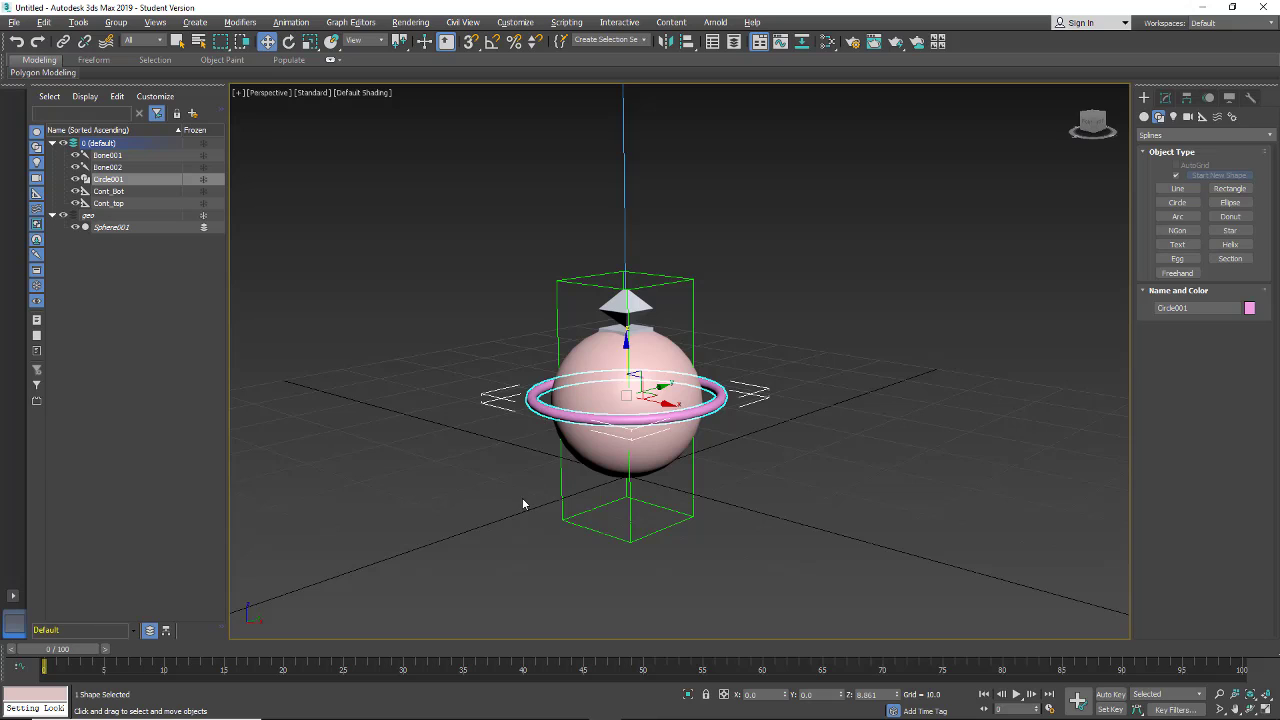
Link the Cont_top and Cont_Bot helpers to the circle ring as their parent
{"action": "middle_click_drag", "start_coordinate": [522, 501], "coordinate": [589, 514]}
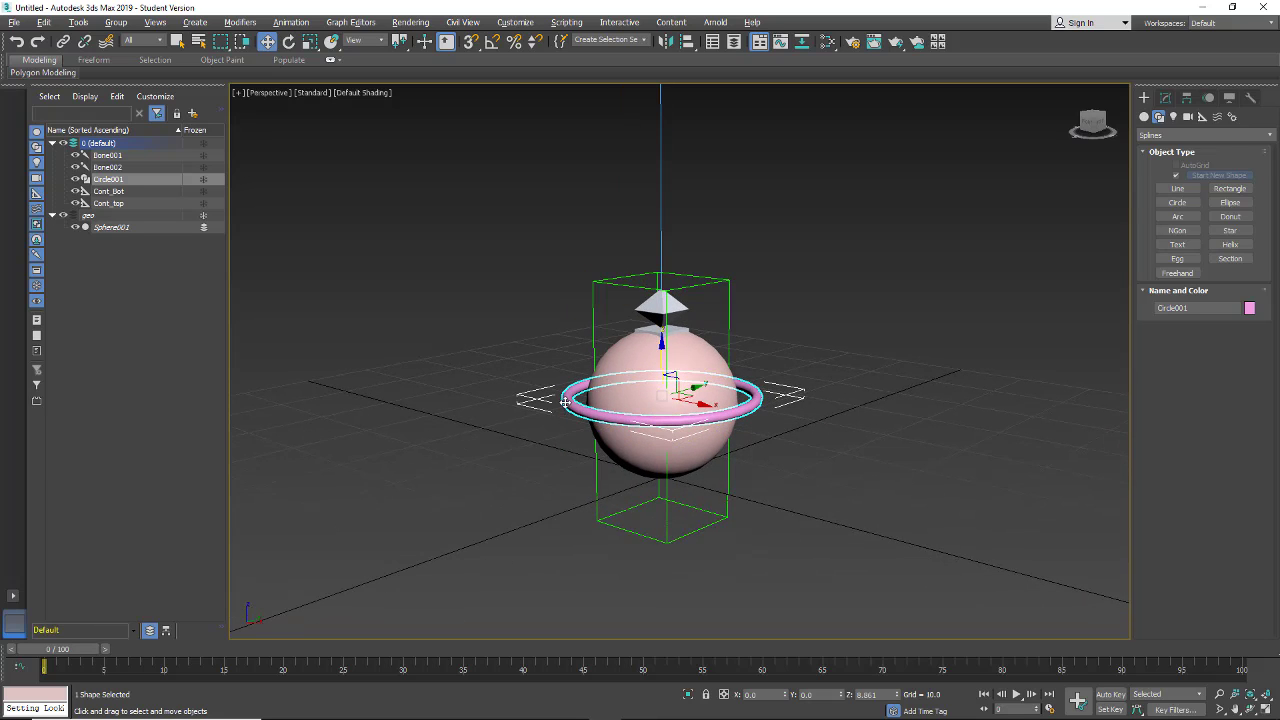
{"action": "left_click", "coordinate": [63, 41]}
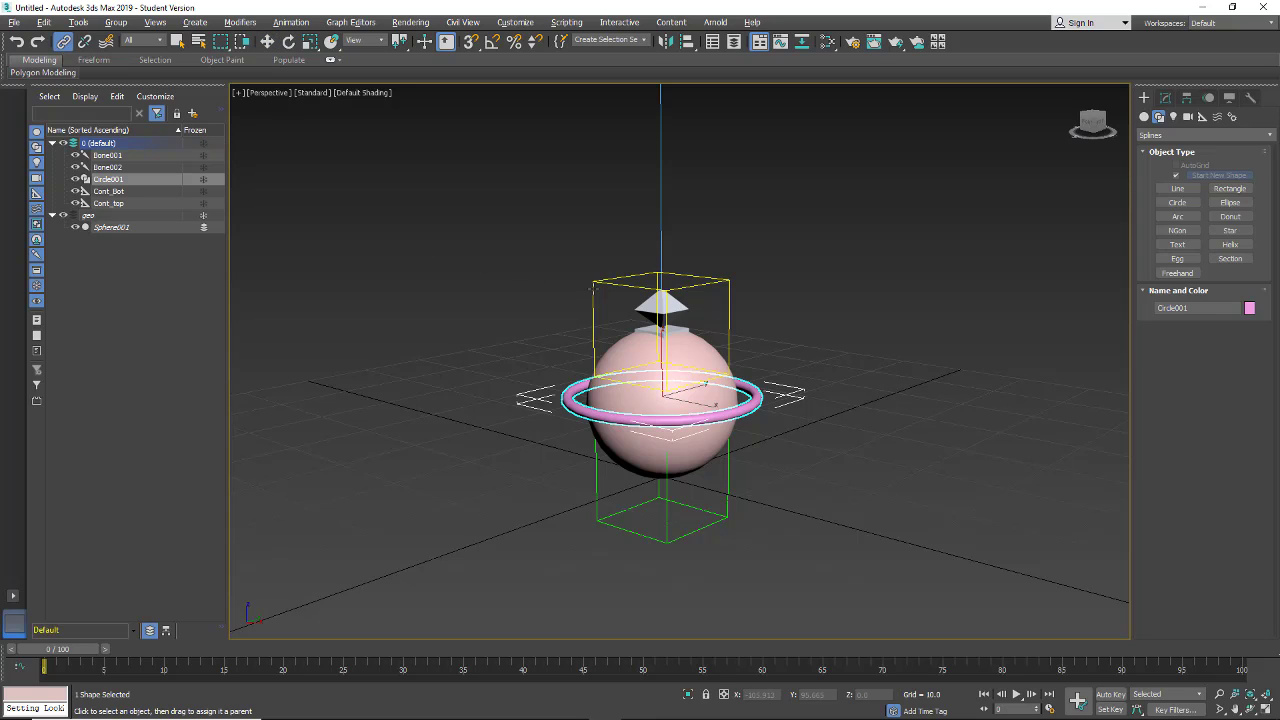
{"action": "left_click", "coordinate": [597, 293]}
{"action": "left_click_drag", "start_coordinate": [597, 293], "coordinate": [574, 408]}
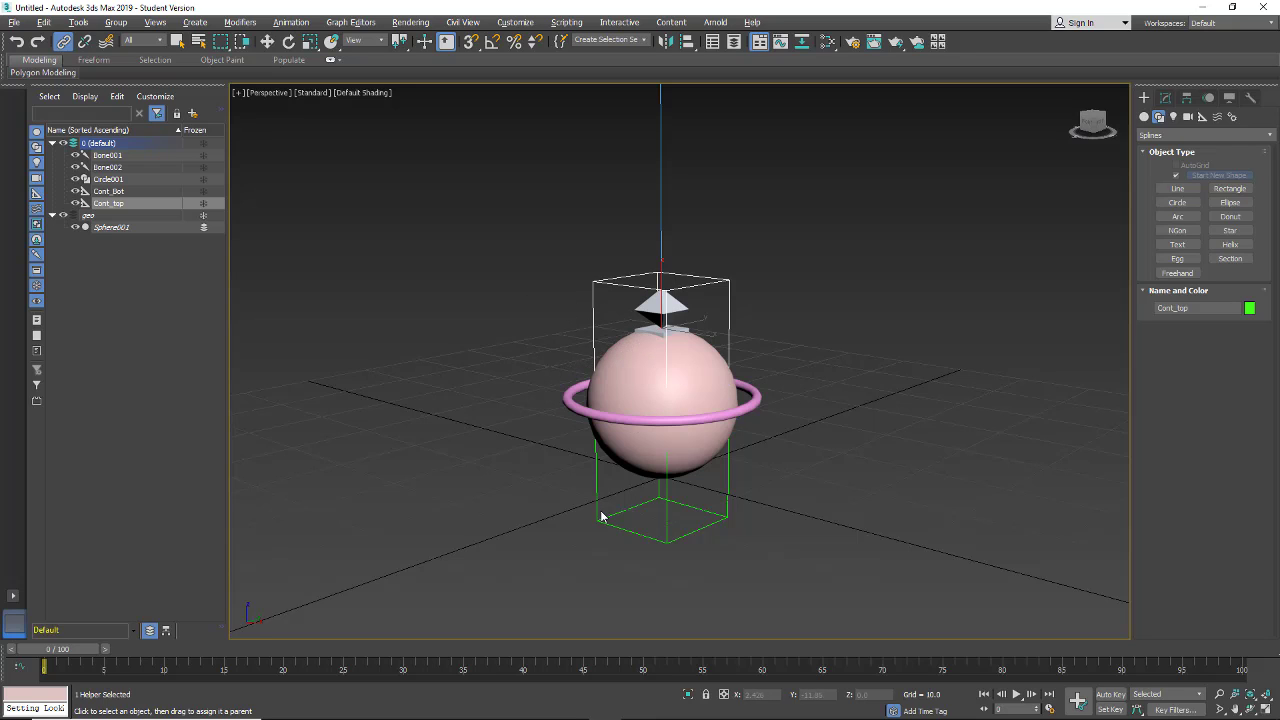
{"action": "left_click", "coordinate": [597, 513]}
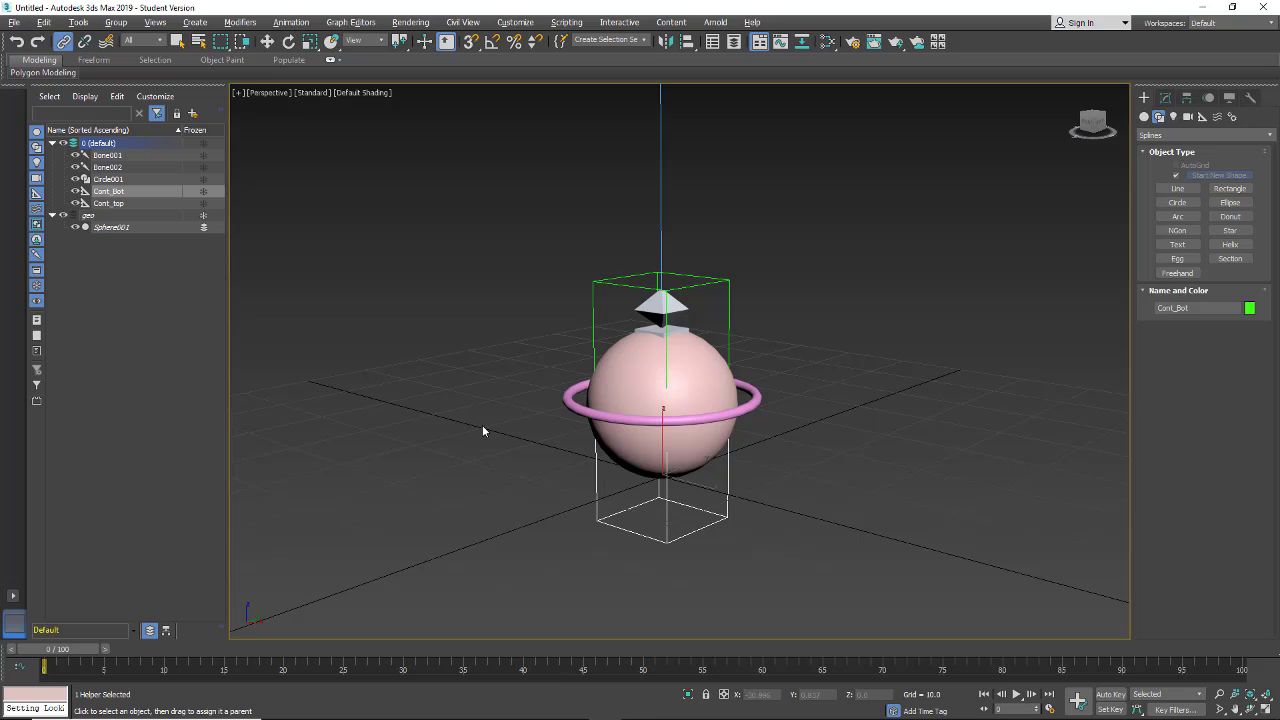
Try moving the circle ring sideways to test the linked rig, and undo the move
{"action": "left_click", "coordinate": [267, 41]}
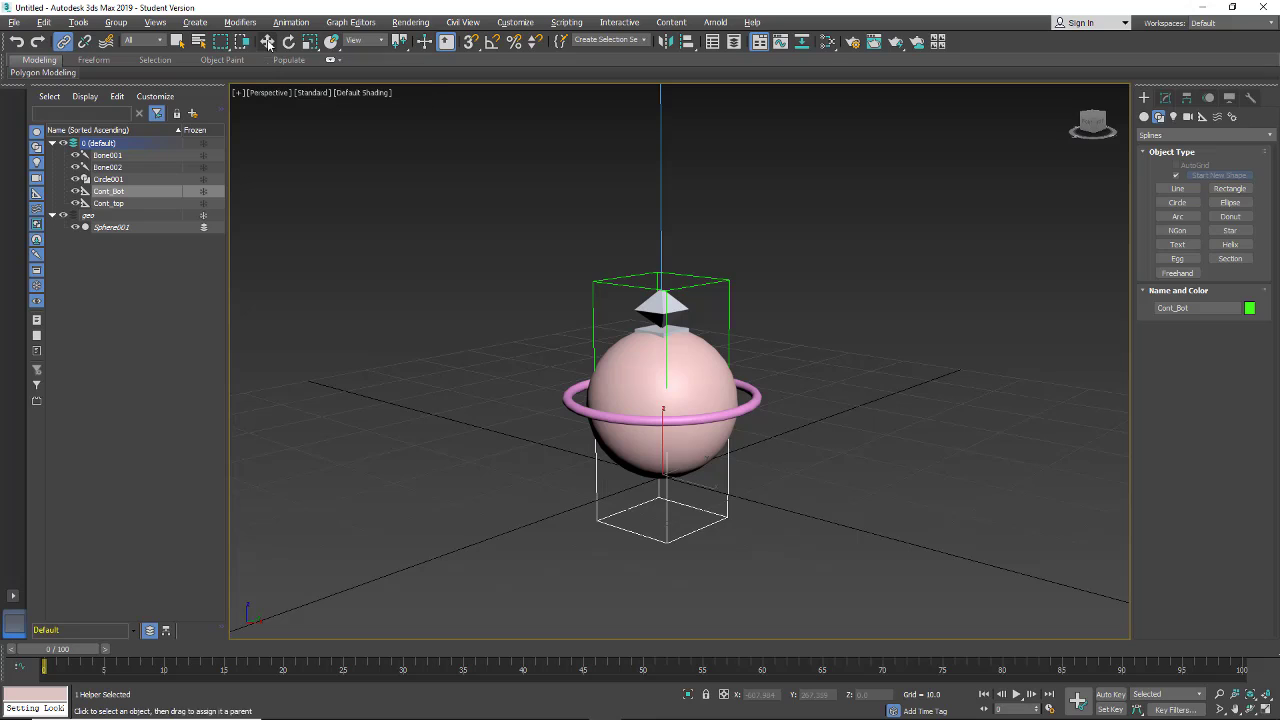
{"action": "left_click", "coordinate": [629, 421]}
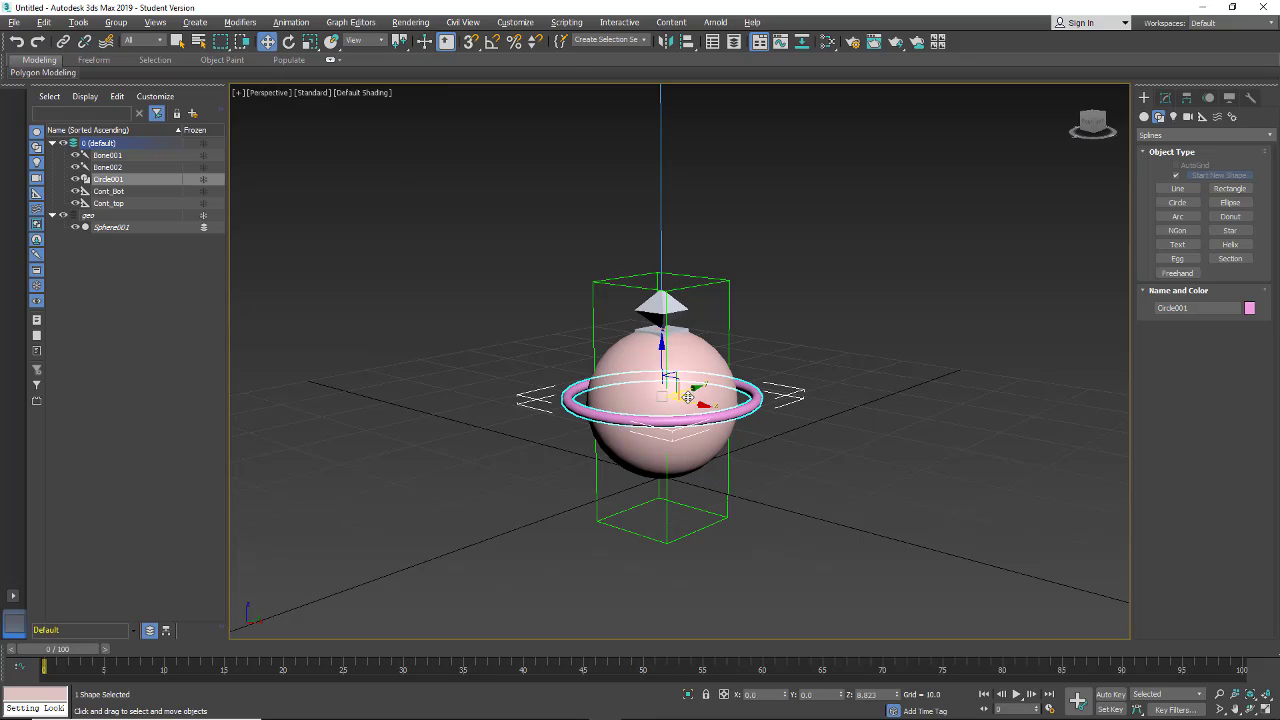
{"action": "left_click_drag", "start_coordinate": [685, 396], "coordinate": [535, 403]}
{"action": "key", "text": "ctrl+z"}
Apply a Skin modifier to Sphere001 in the geo layer
{"action": "left_click", "coordinate": [89, 216]}
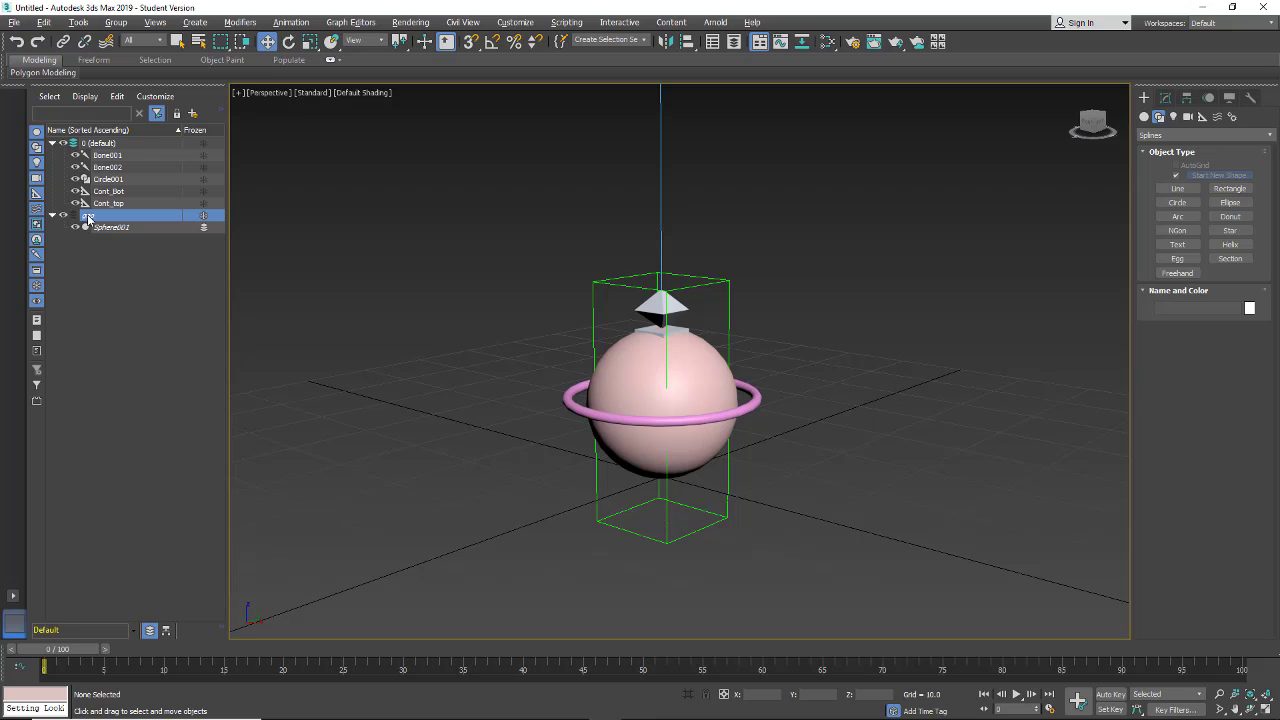
{"action": "left_click", "coordinate": [100, 228]}
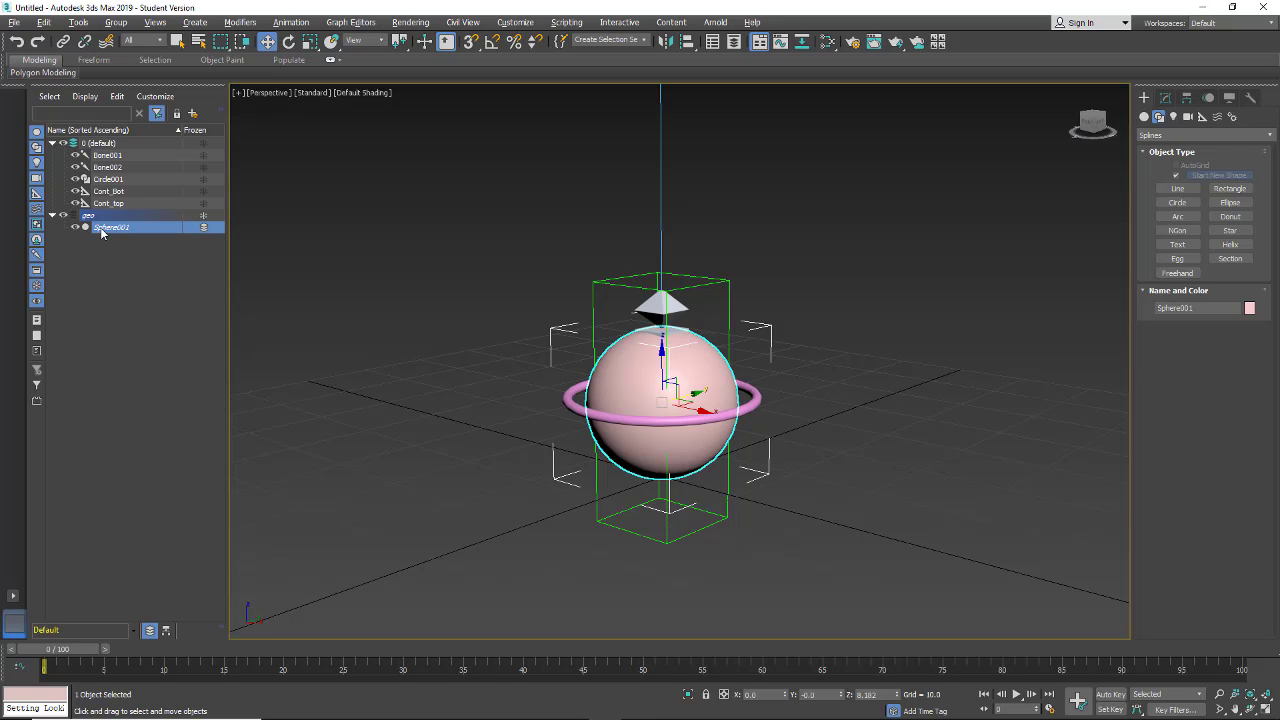
{"action": "left_click", "coordinate": [1165, 98]}
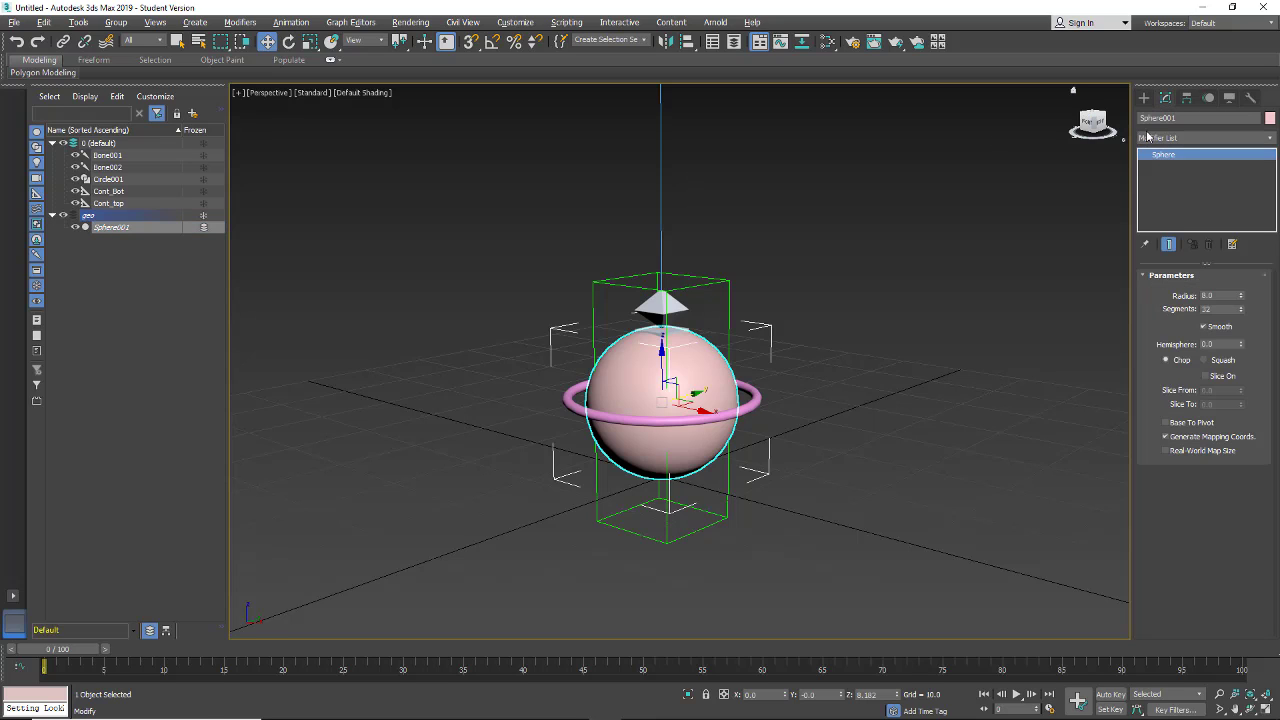
{"action": "left_click", "coordinate": [1148, 139]}
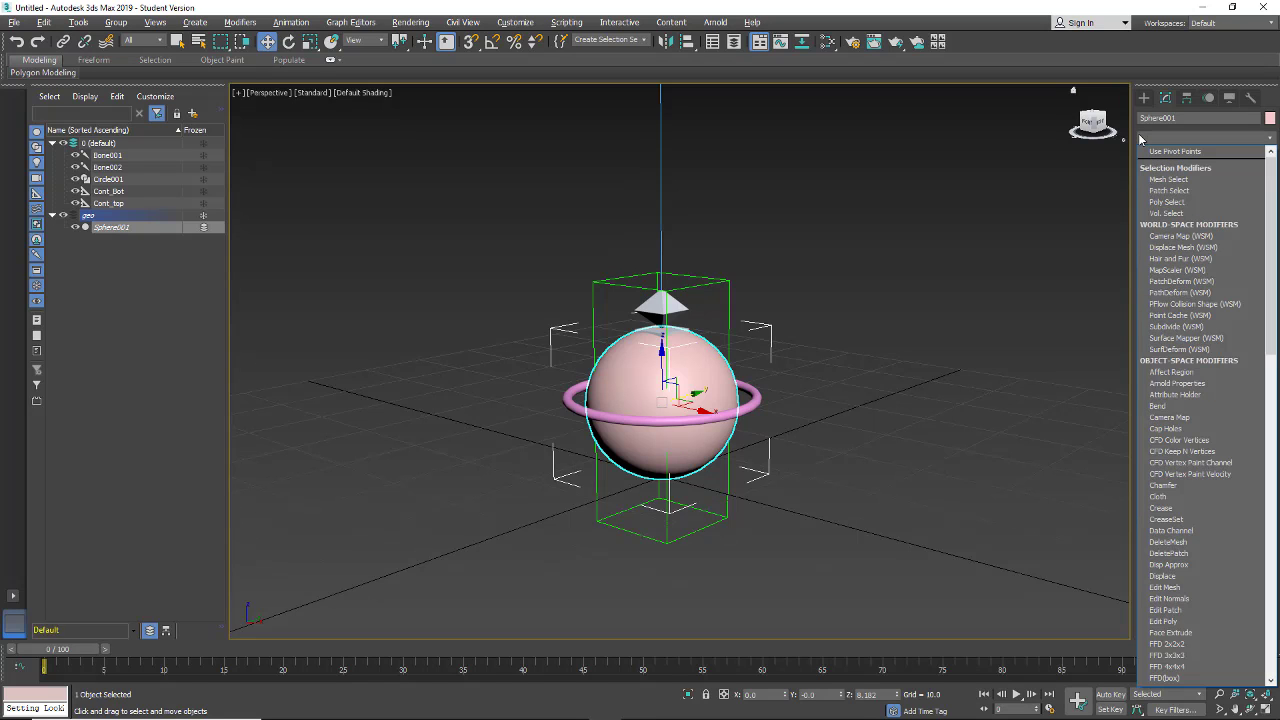
{"action": "type", "text": "sk"}
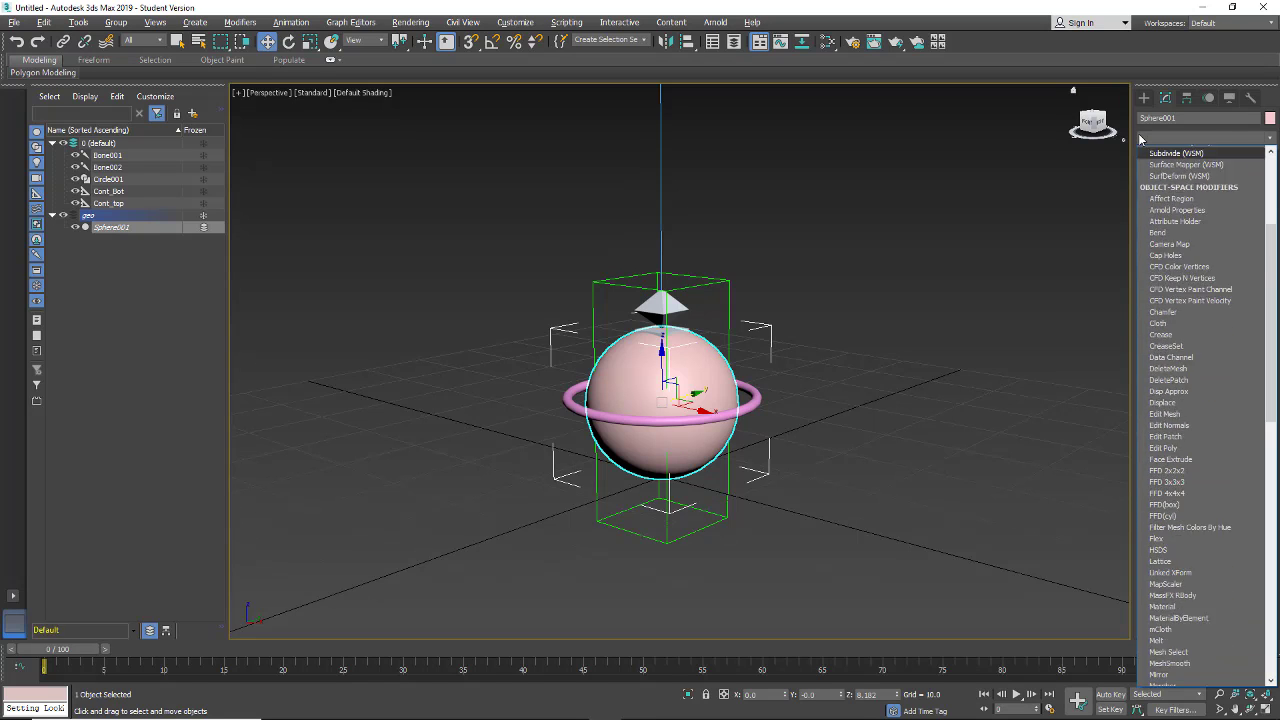
{"action": "left_click", "coordinate": [1156, 276]}
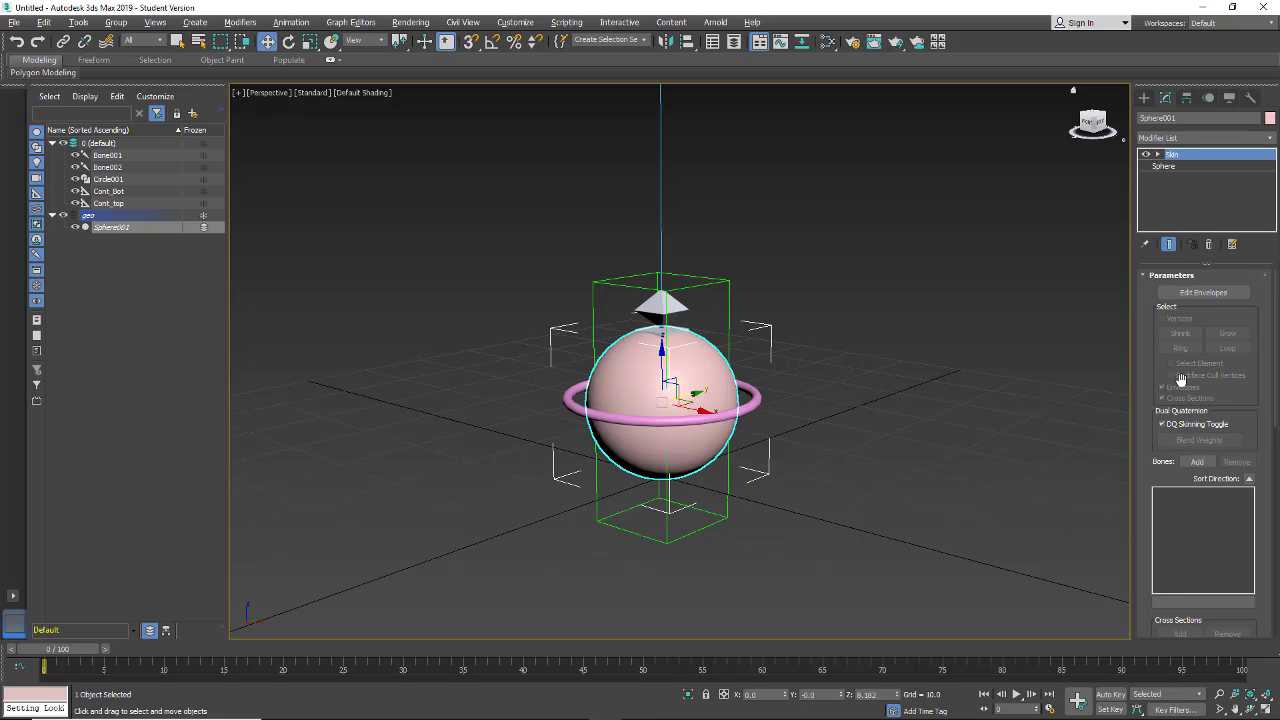
Add Bone001 to the bone list of the sphere's Skin modifier
{"action": "left_click", "coordinate": [1196, 462]}
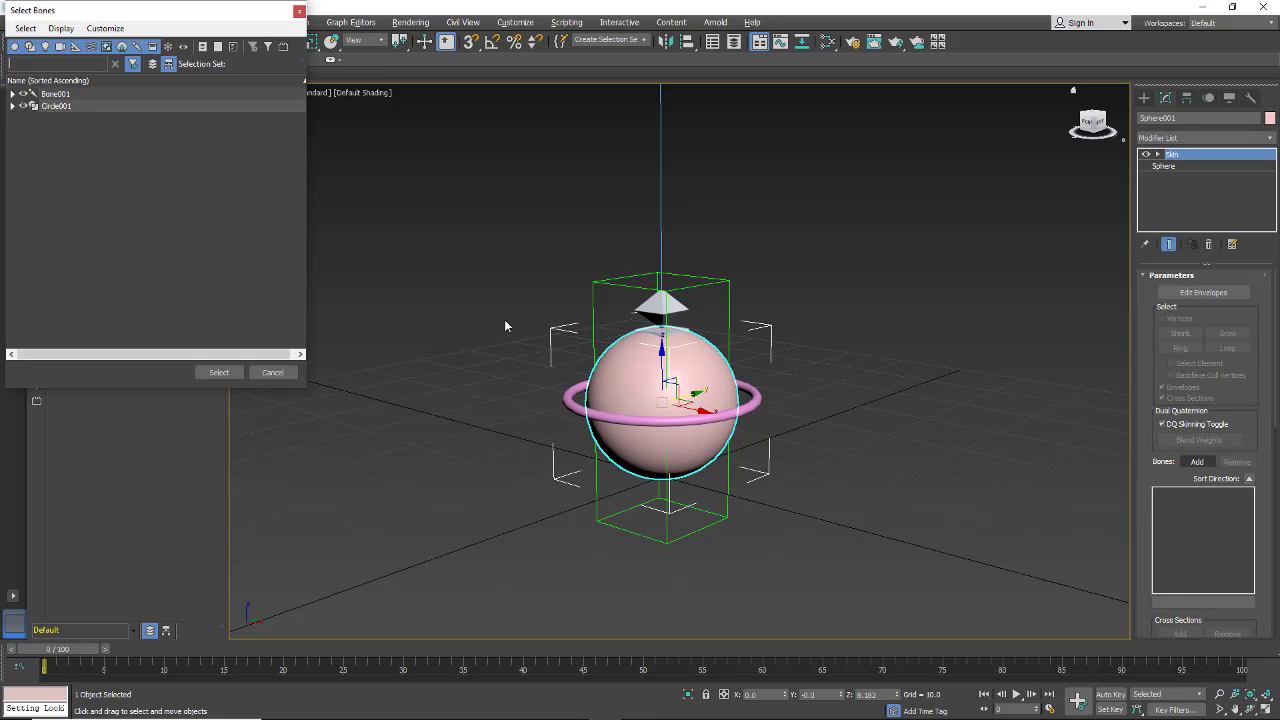
{"action": "left_click", "coordinate": [12, 93]}
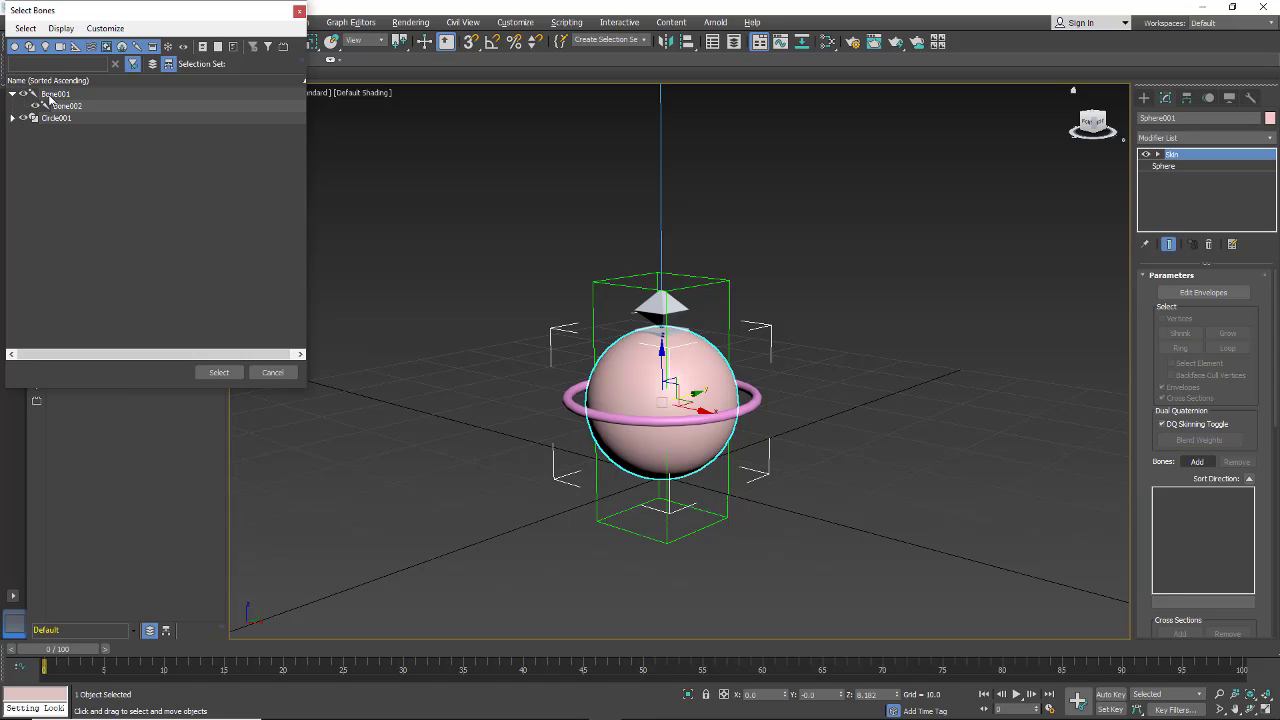
{"action": "left_click", "coordinate": [51, 95]}
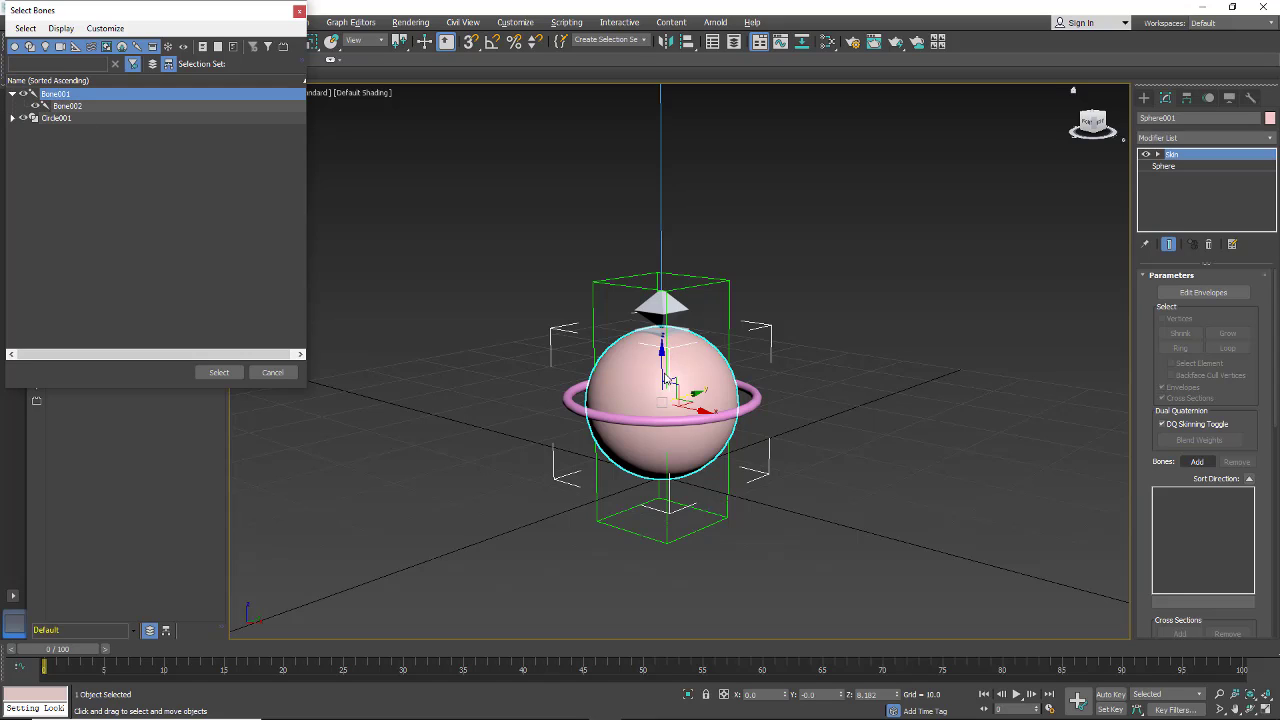
{"action": "left_click", "coordinate": [217, 373]}
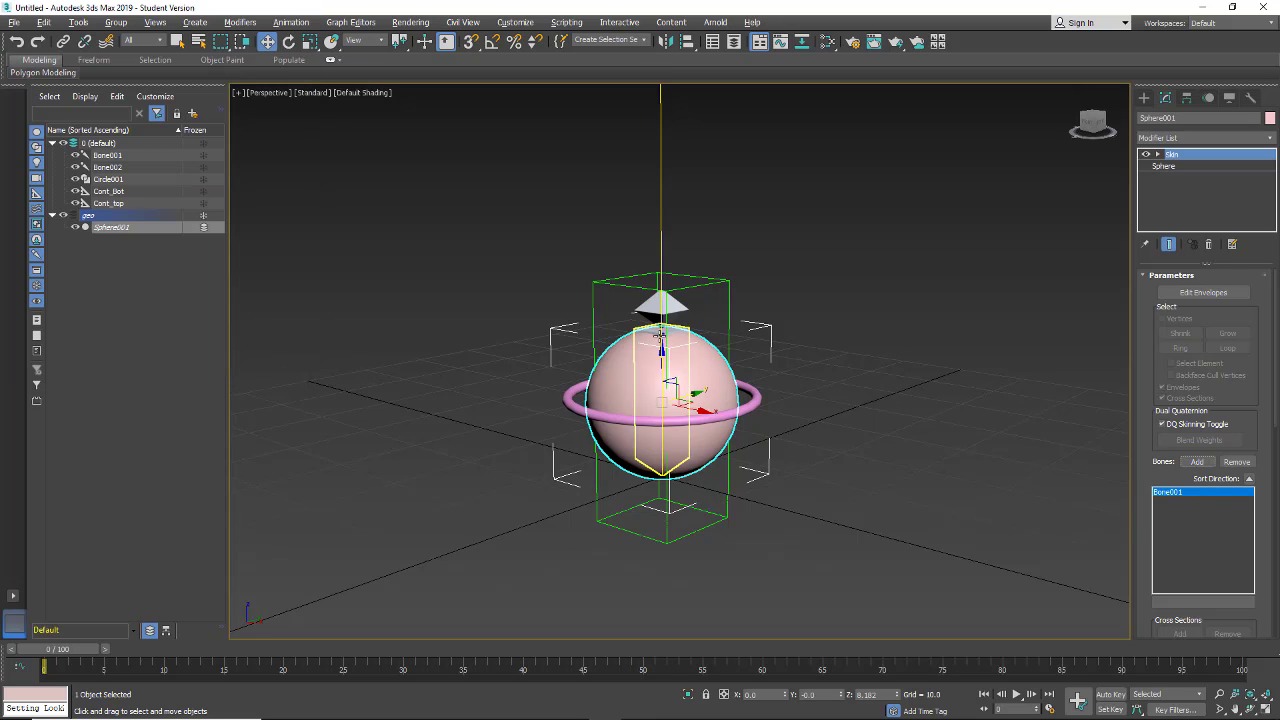
Try moving the Cont_top helper to test the sphere's deformation, and cancel the move
{"action": "left_click", "coordinate": [723, 281]}
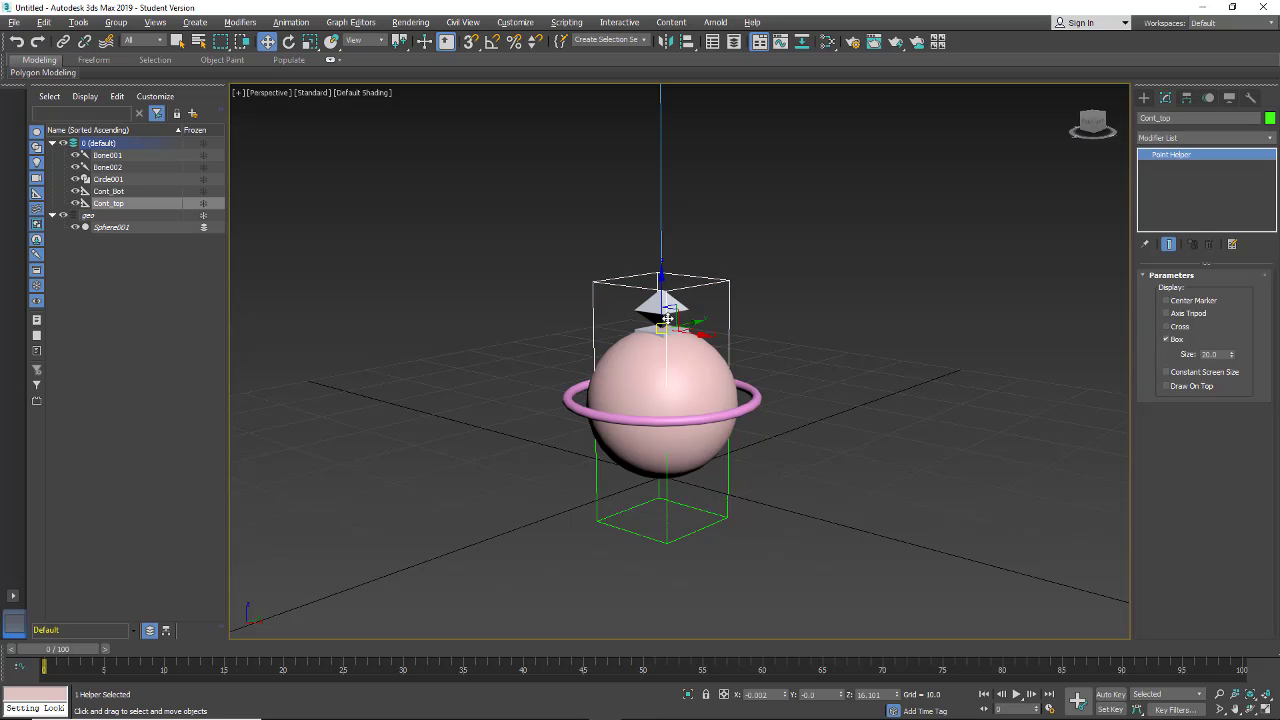
{"action": "mouse_move", "coordinate": [663, 326]}
{"action": "left_mouse_down"}
{"action": "mouse_move", "coordinate": [654, 240]}
{"action": "mouse_move", "coordinate": [797, 283]}
{"action": "mouse_move", "coordinate": [654, 386]}
{"action": "mouse_move", "coordinate": [627, 342]}
{"action": "mouse_move", "coordinate": [644, 330]}
{"action": "left_mouse_up"}
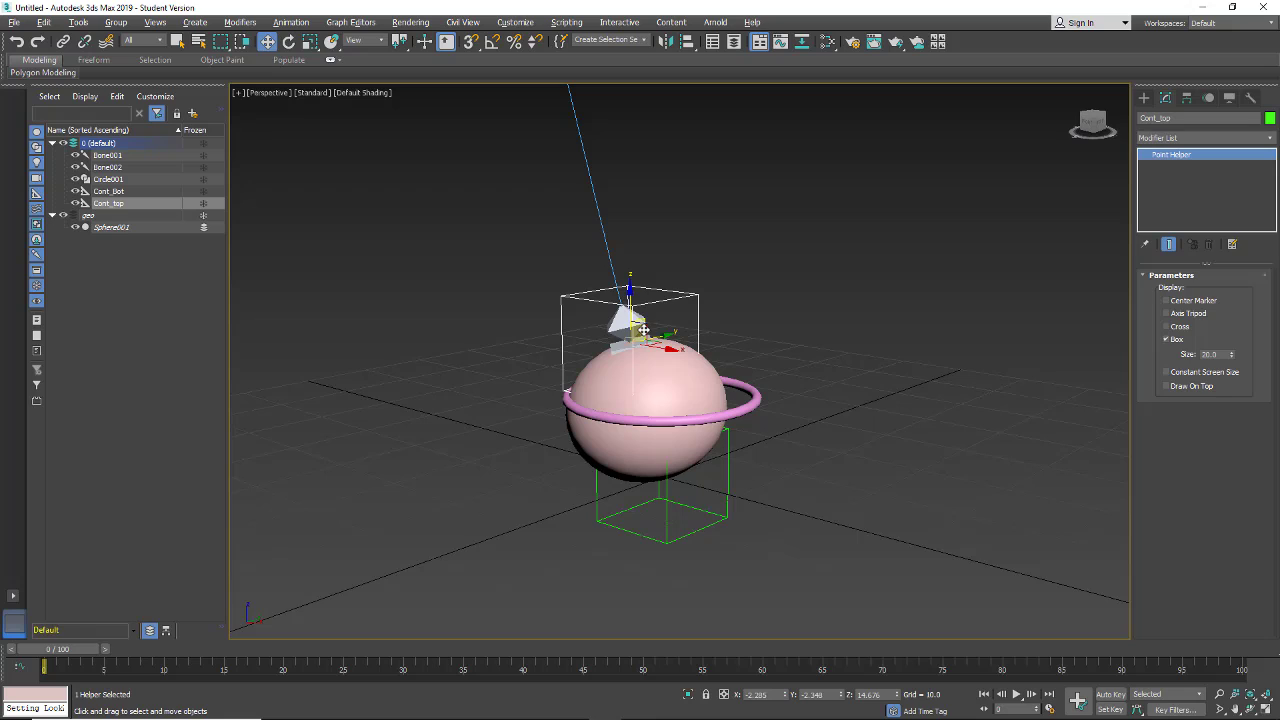
{"action": "right_click", "coordinate": [644, 330]}
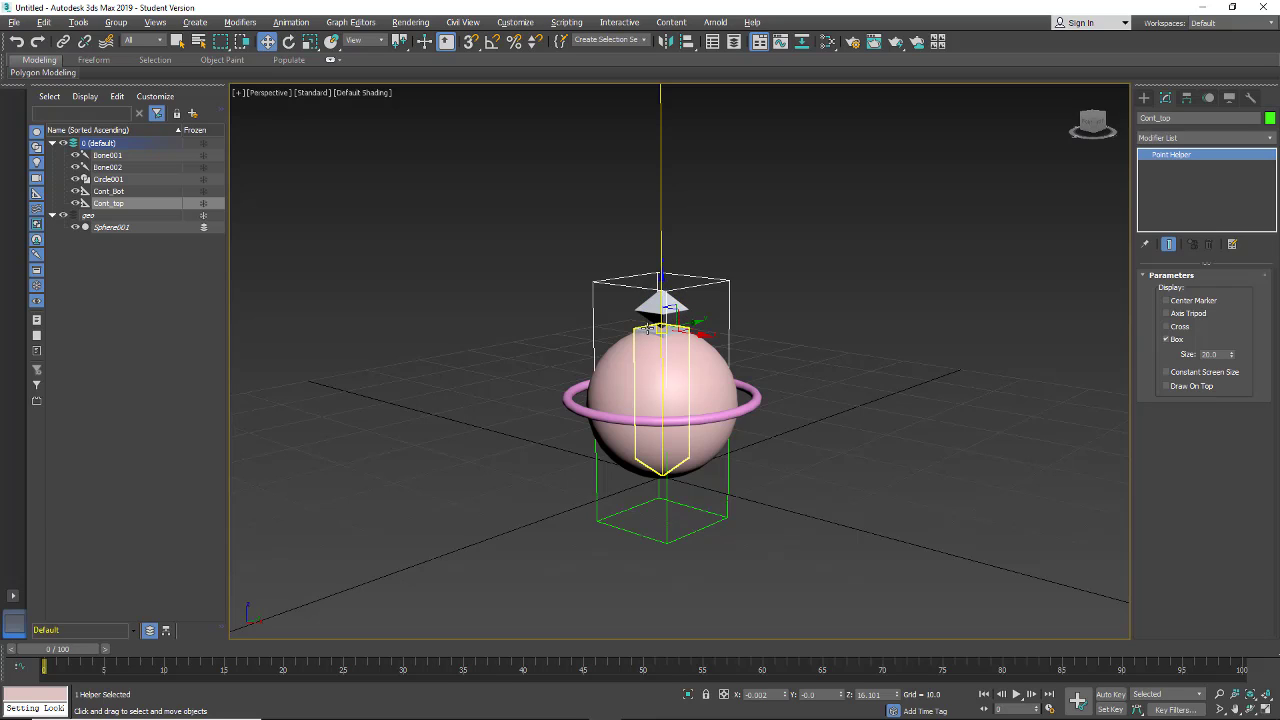
Put Bone001 and Bone002 into a new layer and freeze that layer
{"action": "left_click", "coordinate": [107, 156]}
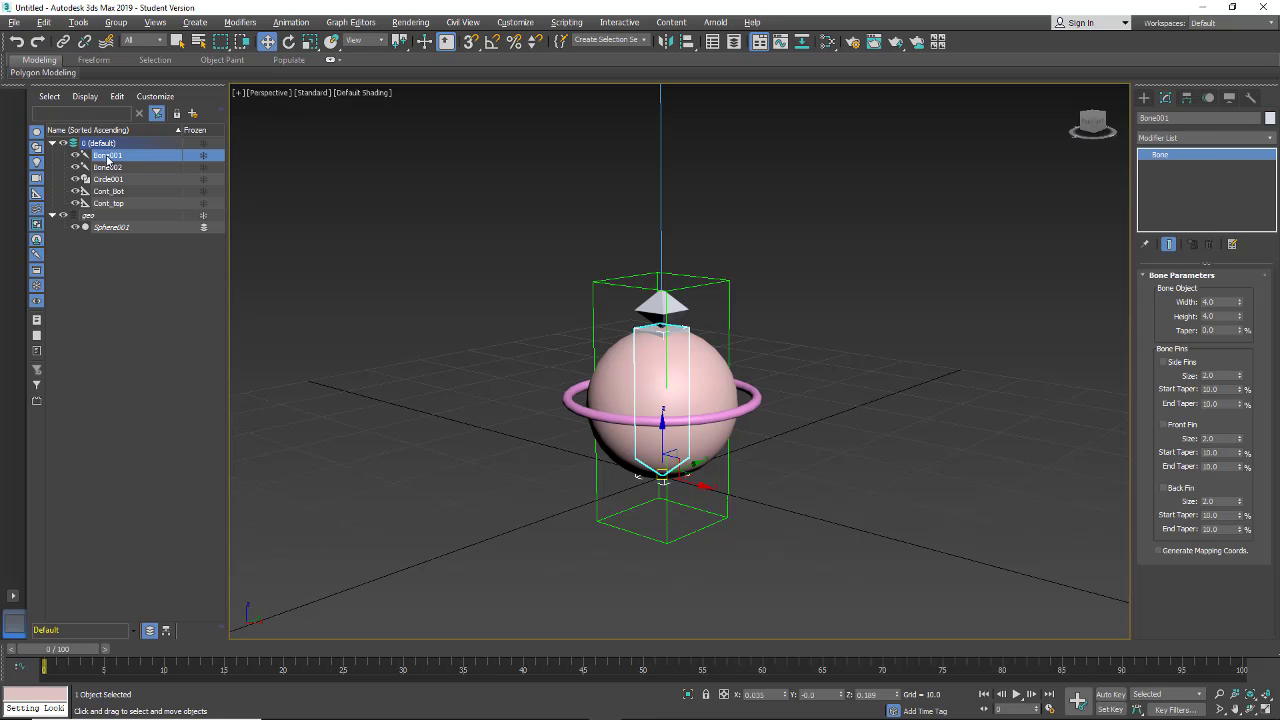
{"action": "left_click", "coordinate": [107, 168], "text": "ctrl"}
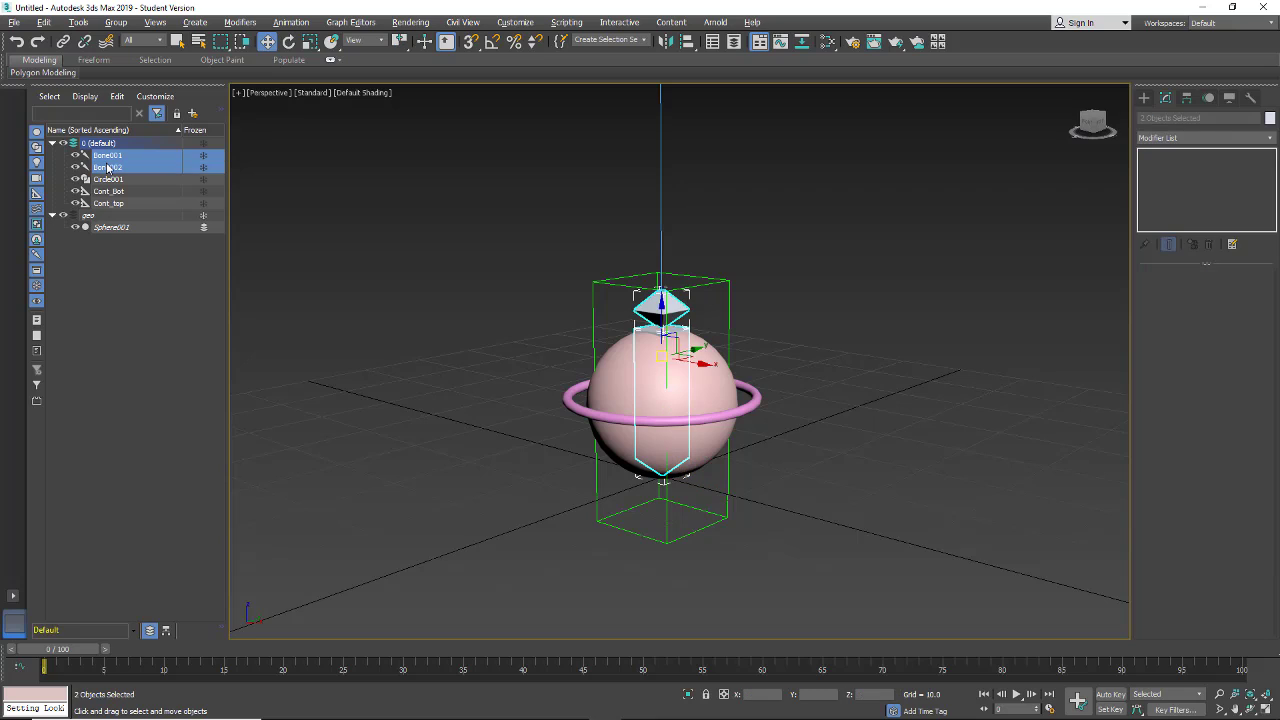
{"action": "left_click", "coordinate": [193, 114]}
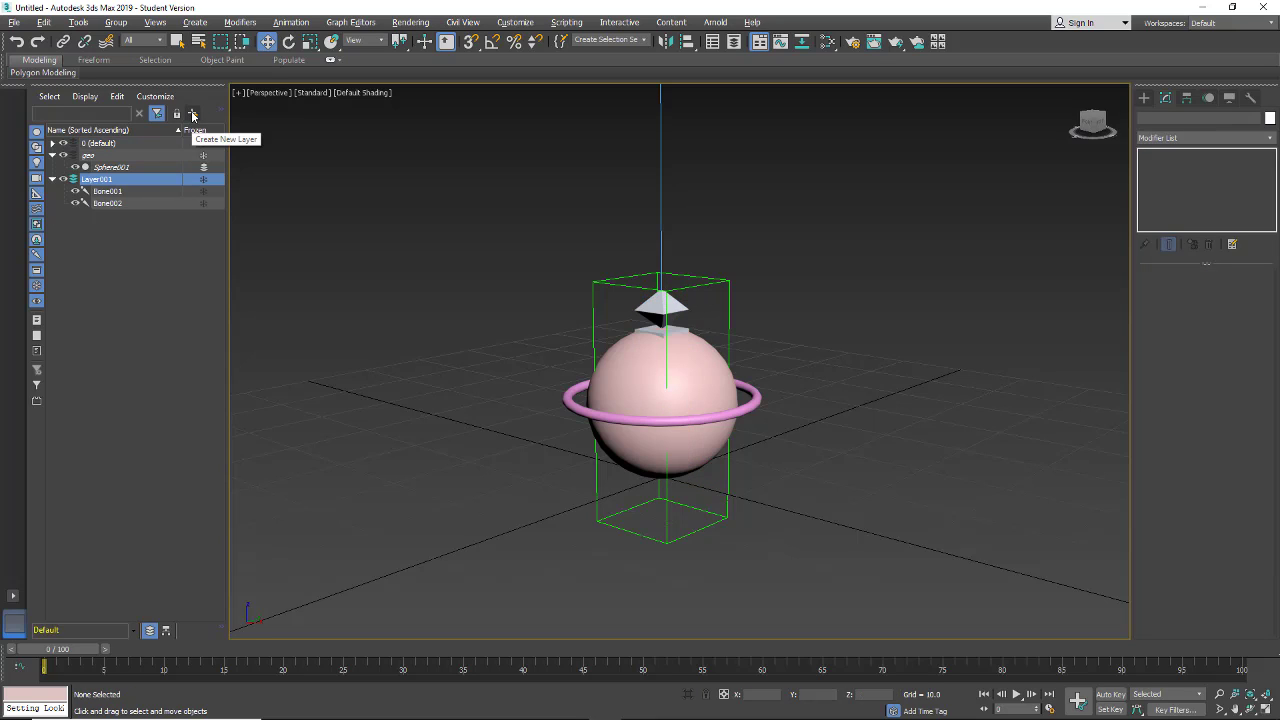
{"action": "double_click", "coordinate": [114, 181]}
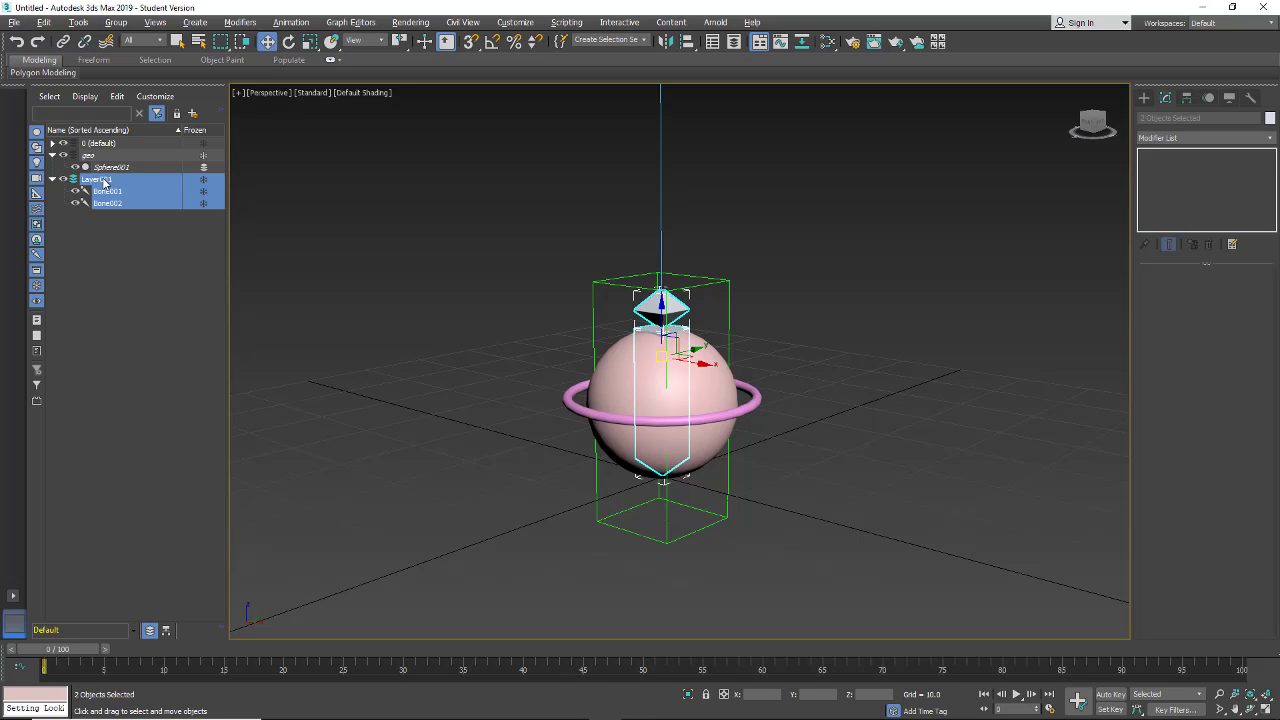
{"action": "left_click", "coordinate": [203, 181]}
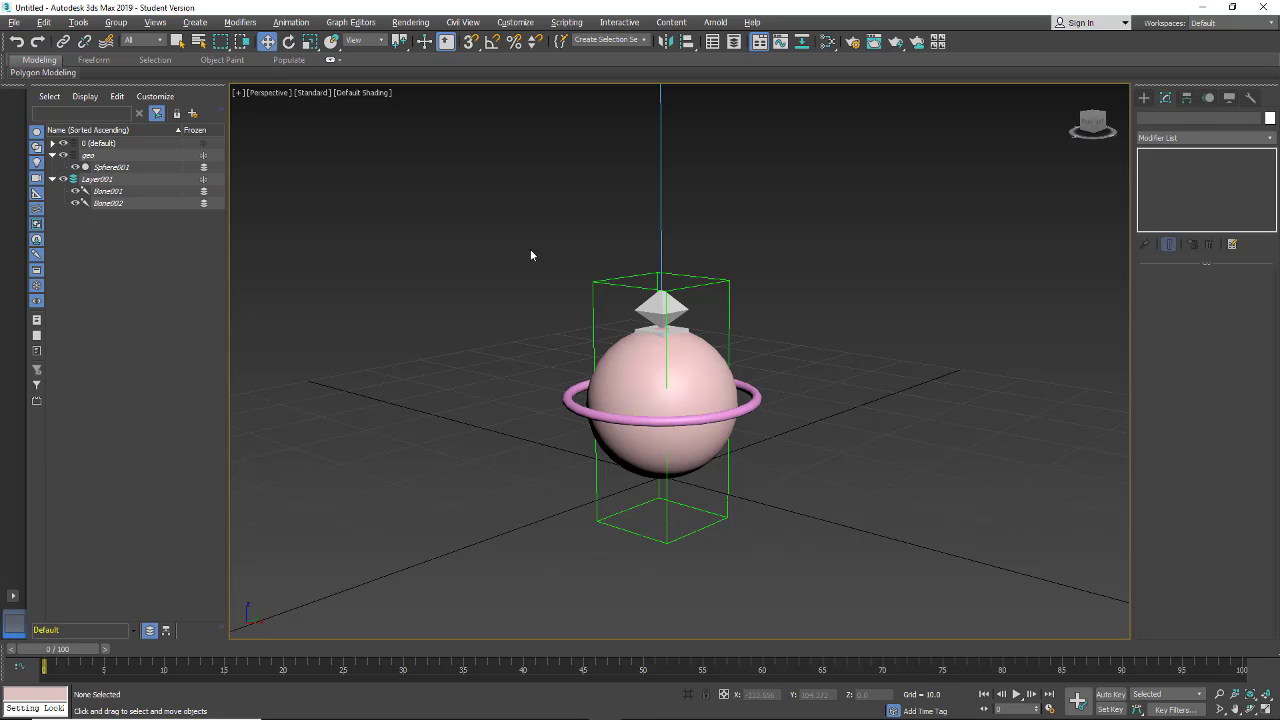
Expand the default layer to list the unfrozen controls and select the Cont_top helper
{"action": "key", "text": "ctrl+a"}
{"action": "left_click", "coordinate": [624, 344]}
{"action": "left_click", "coordinate": [584, 302]}
{"action": "left_click", "coordinate": [52, 144]}
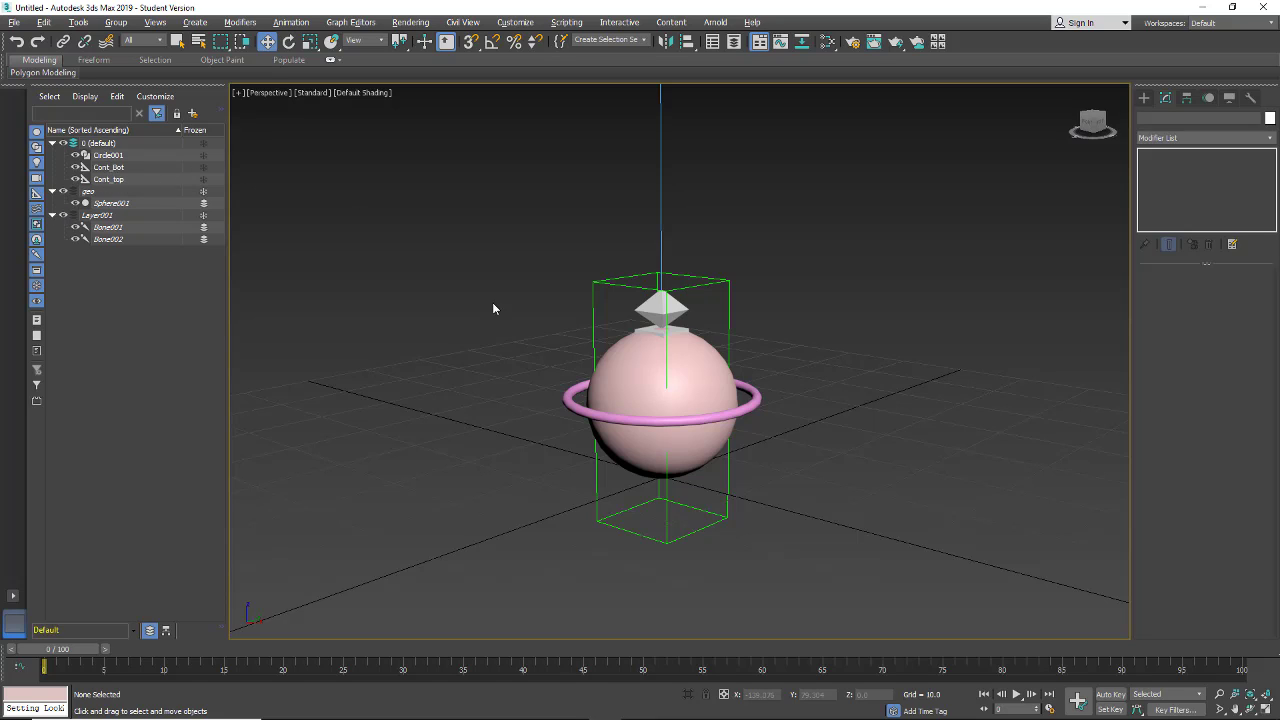
{"action": "left_click", "coordinate": [662, 309]}
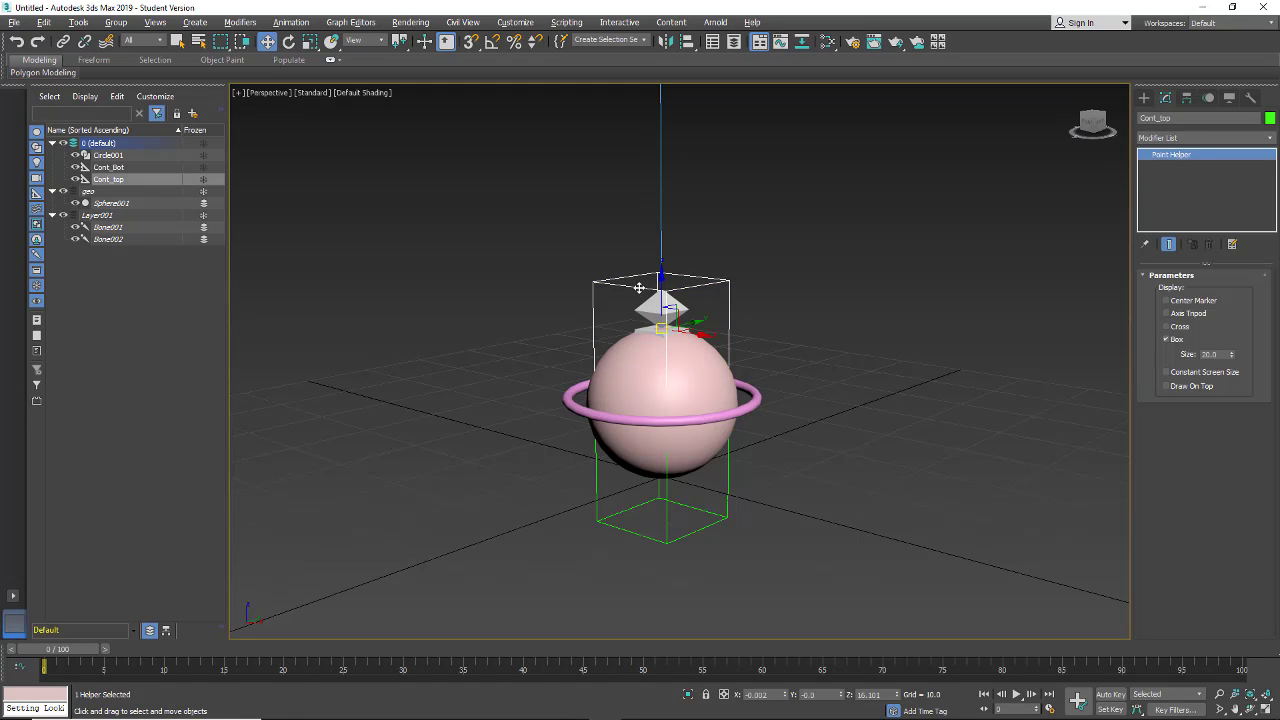